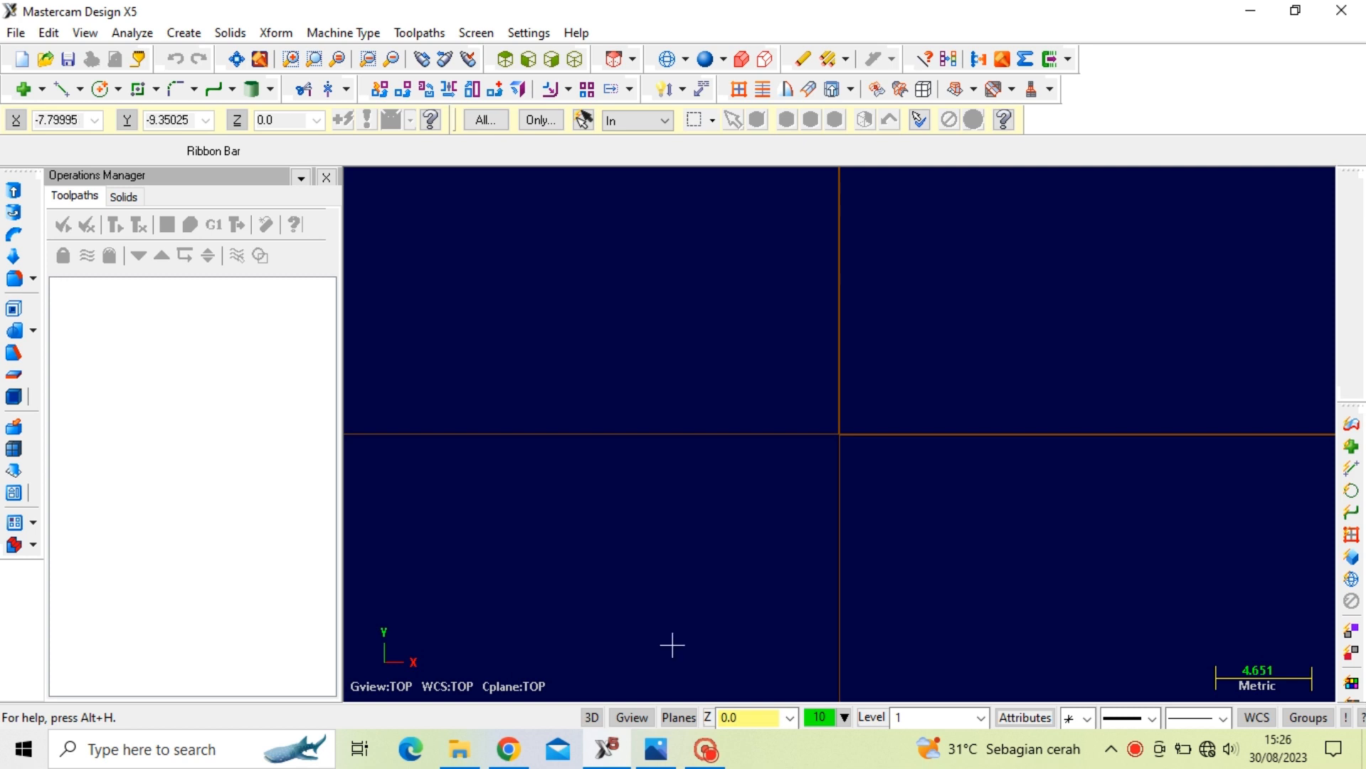
Following the cam 37.JPG drawing, draw a 30 mm vertical line upward from the origin in the front view
left_click(656, 751)
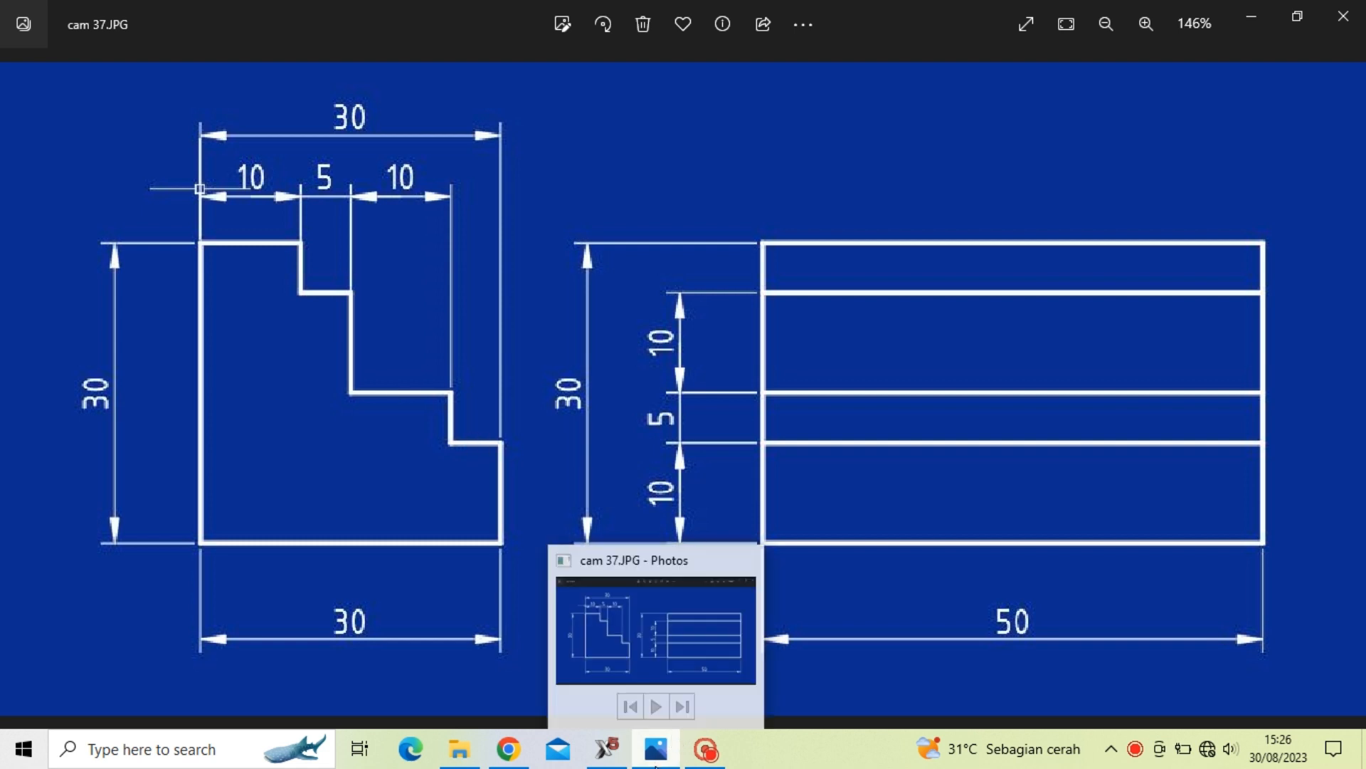
left_click(607, 756)
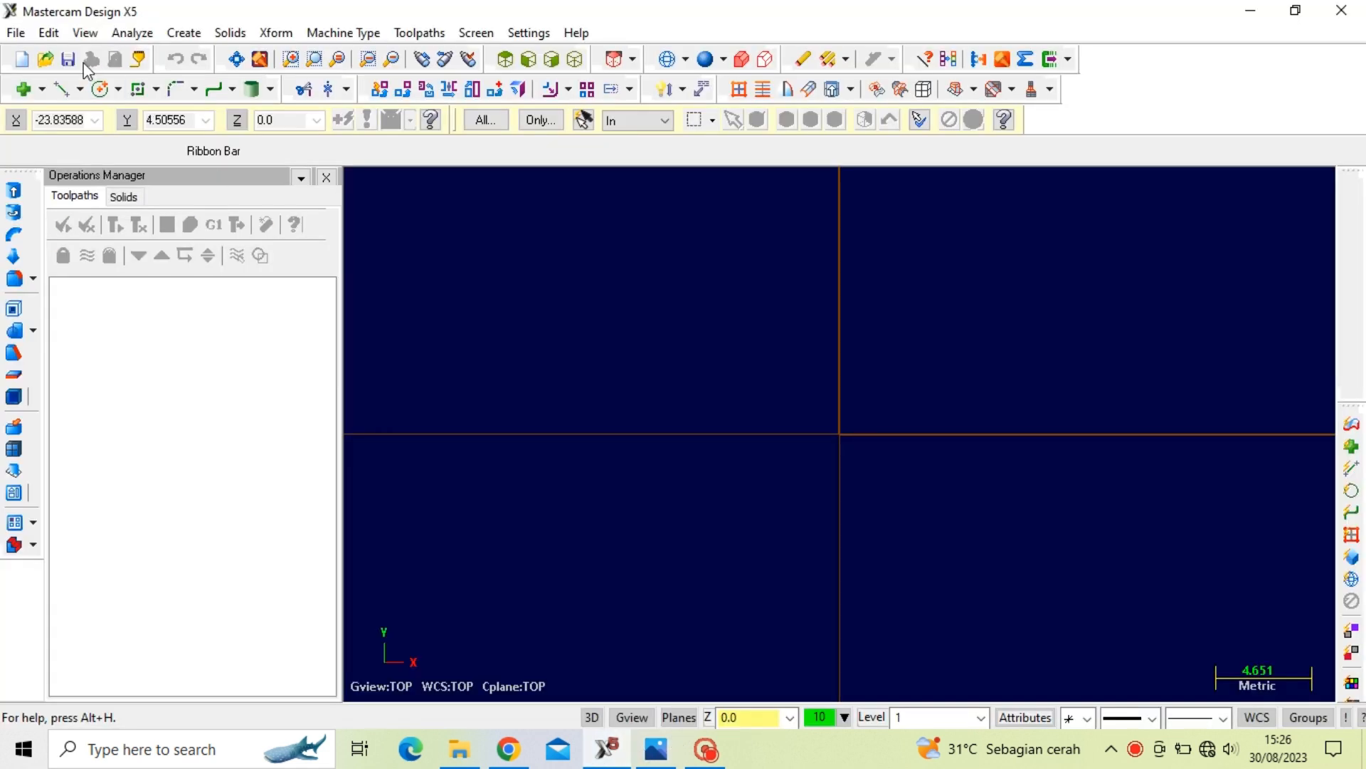
left_click(528, 60)
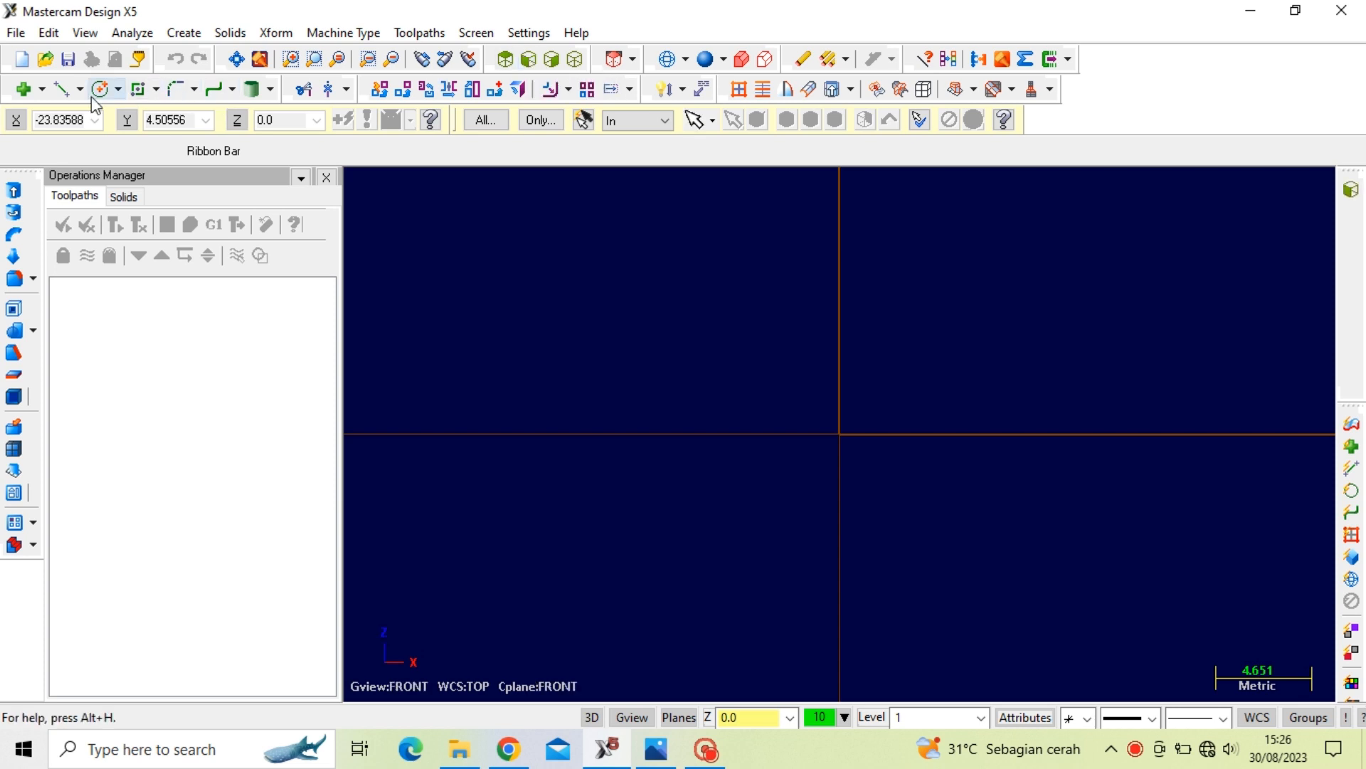
left_click(61, 91)
left_click(841, 431)
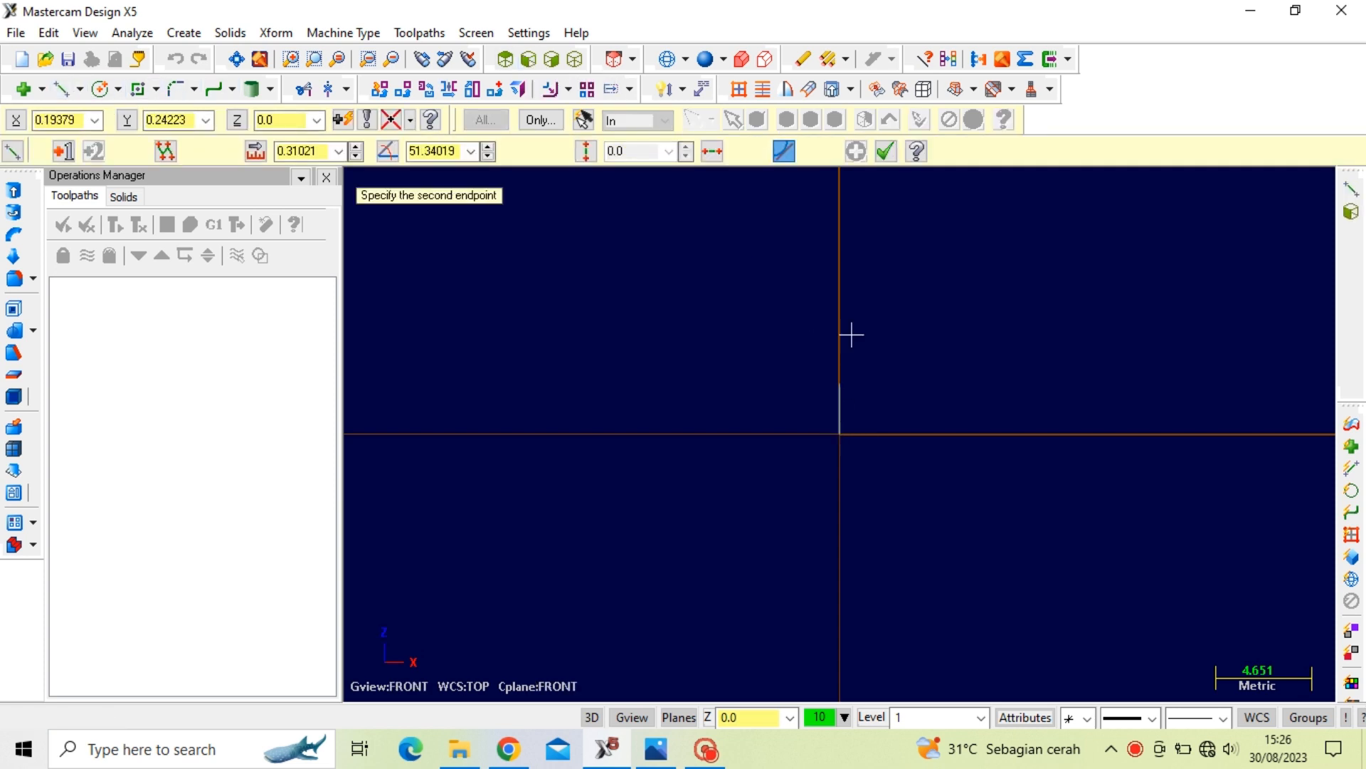
left_click(852, 249)
left_click(305, 151)
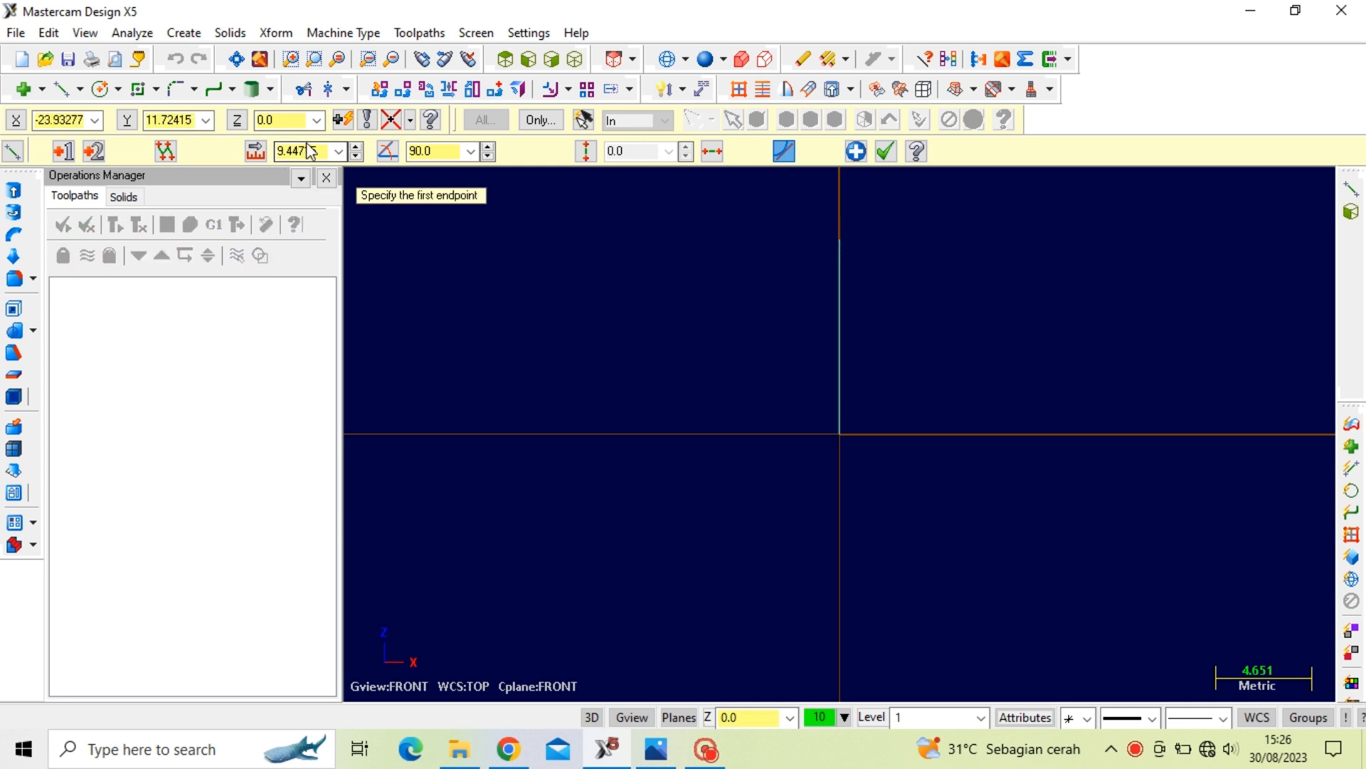
type("30")
key("Return")
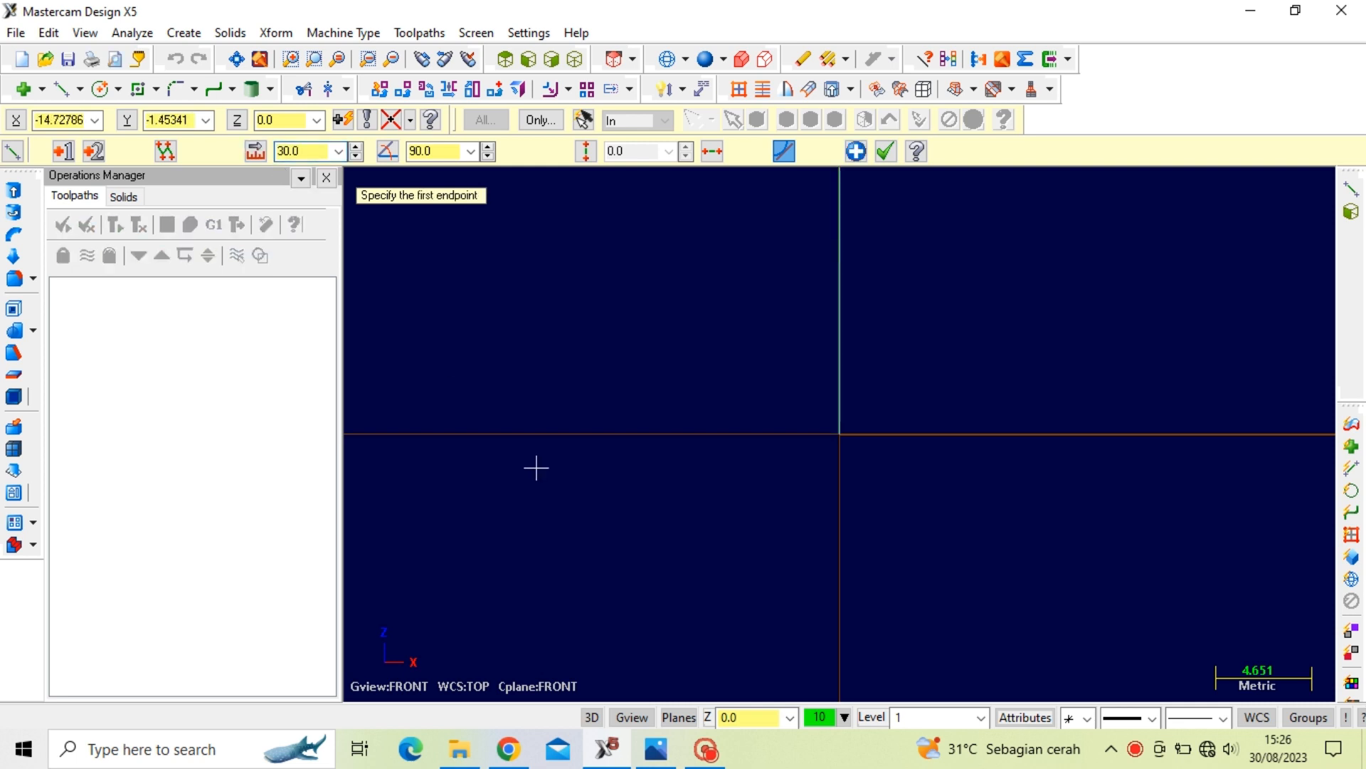
Draw a 10 mm horizontal line to the right from the upper end of the vertical line
scroll(552, 536, "down", 2)
scroll(605, 555, "down", 3)
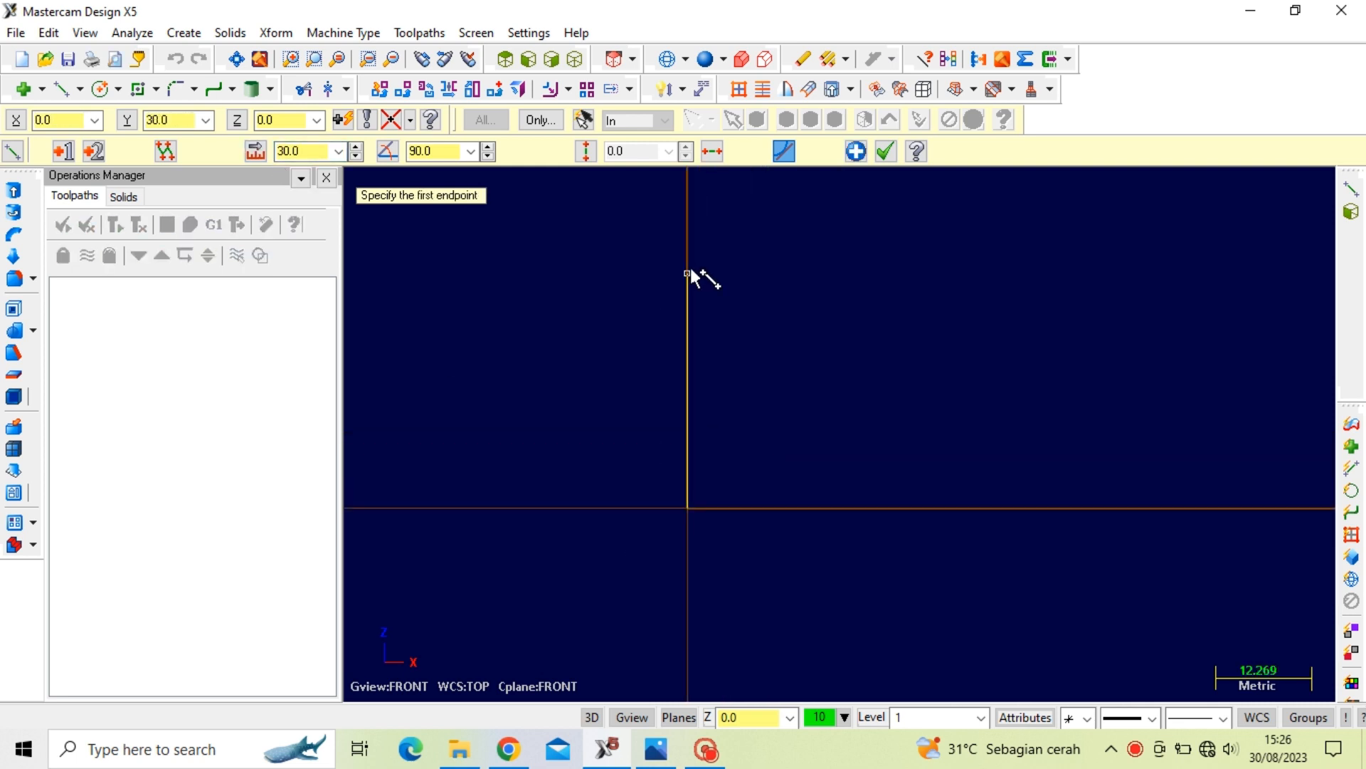
left_click(687, 271)
left_click(769, 269)
left_click(311, 150)
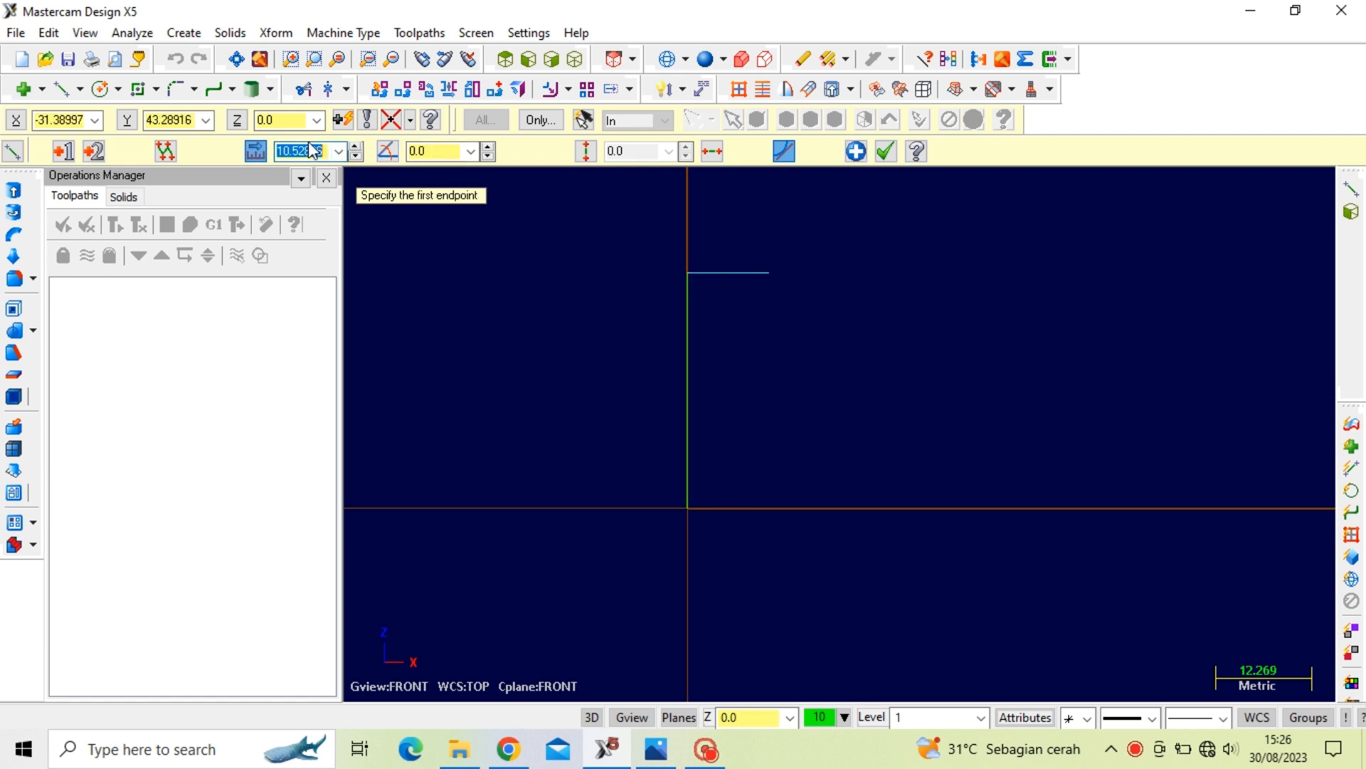
type("1")
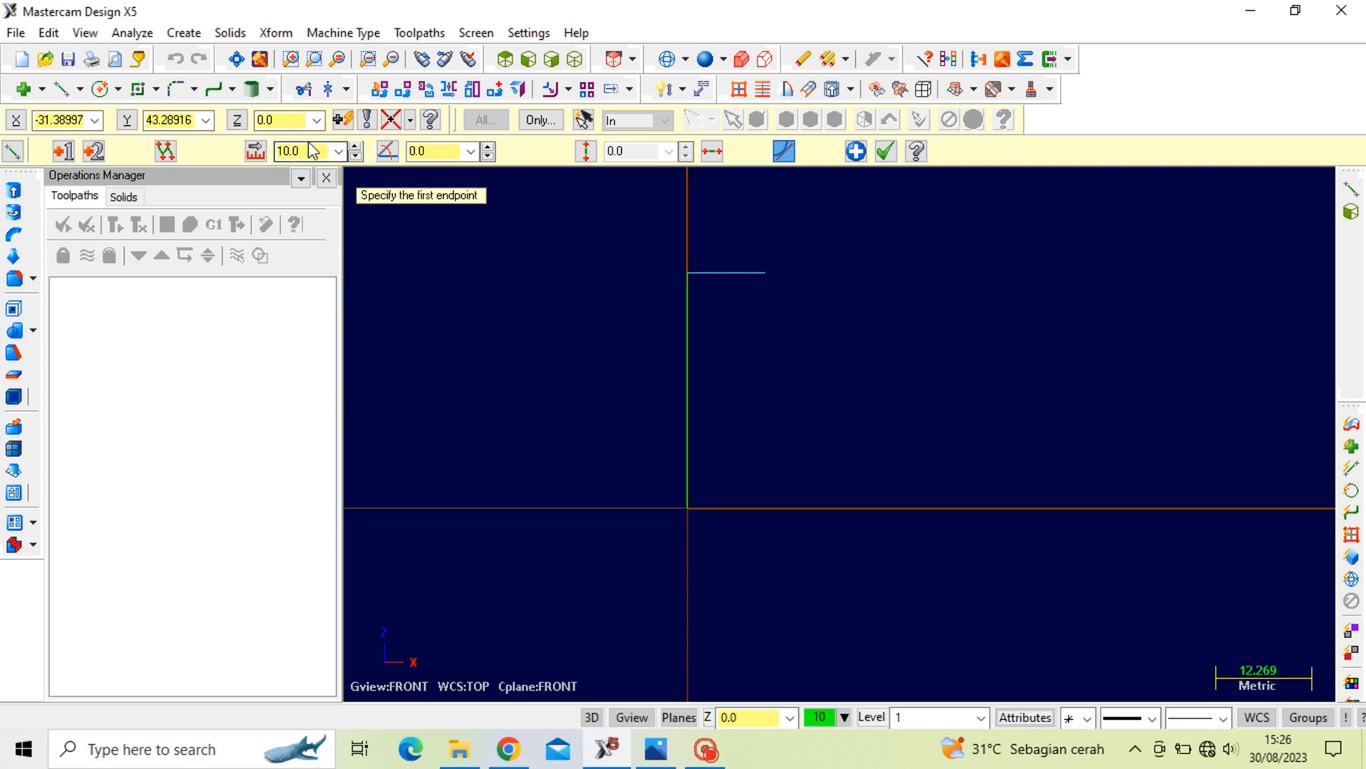
Draw the profile's base as a 30 mm horizontal line to the right from the origin
left_click(687, 508)
left_click(945, 508)
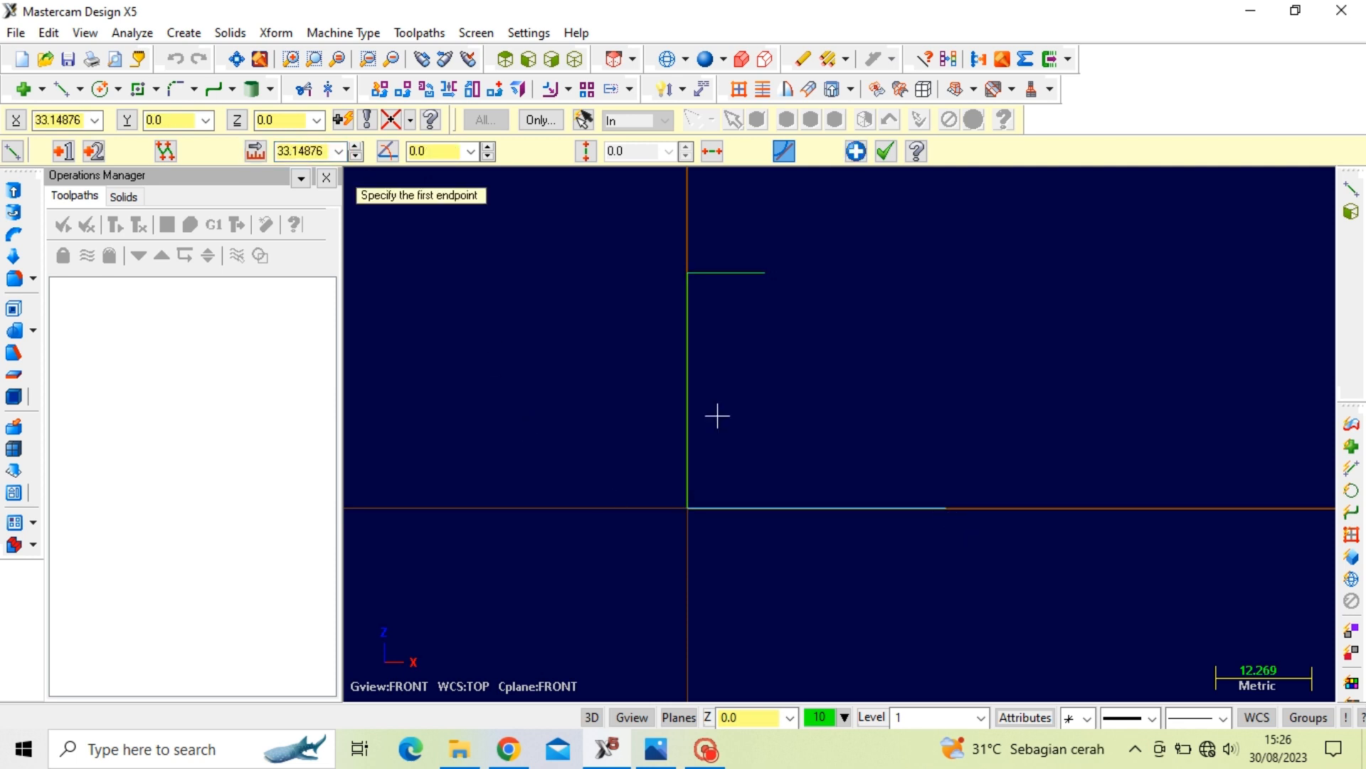
left_click(307, 151)
type("30")
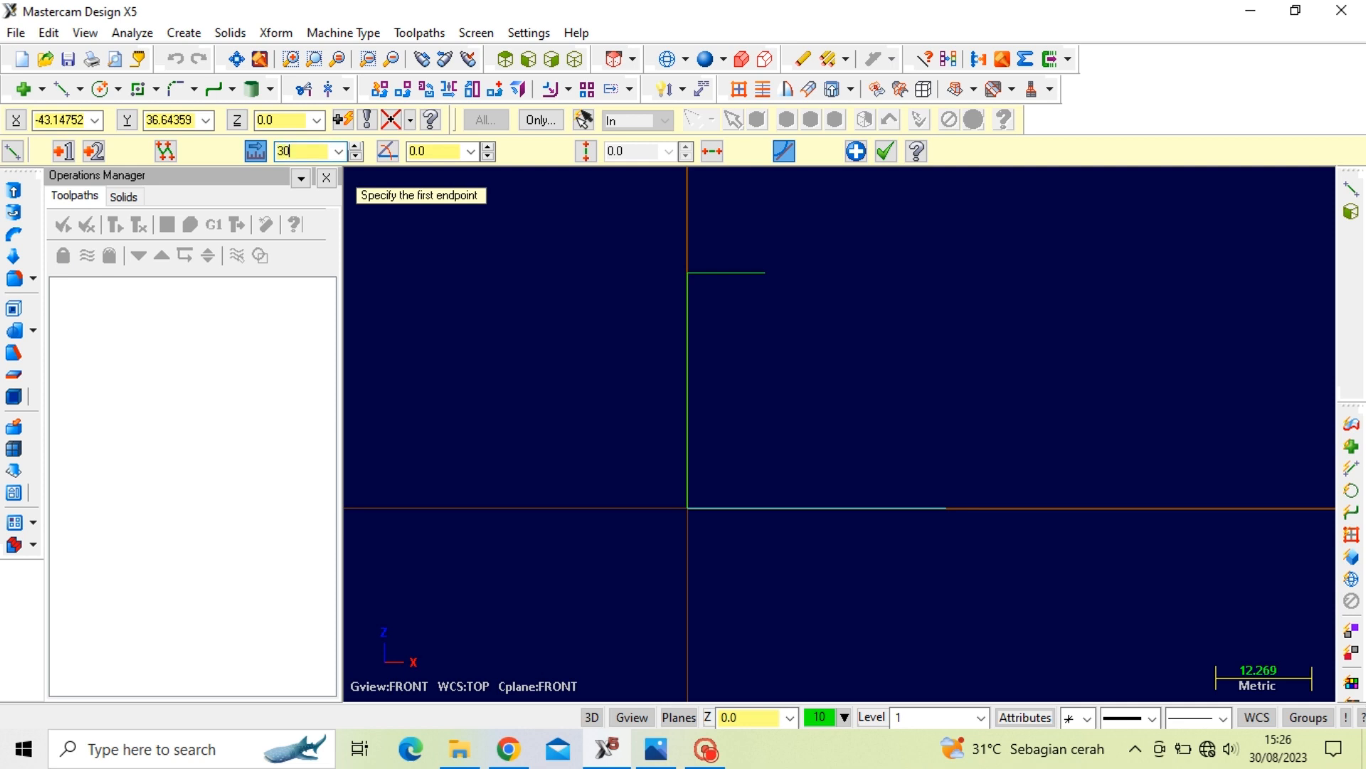
key("Return")
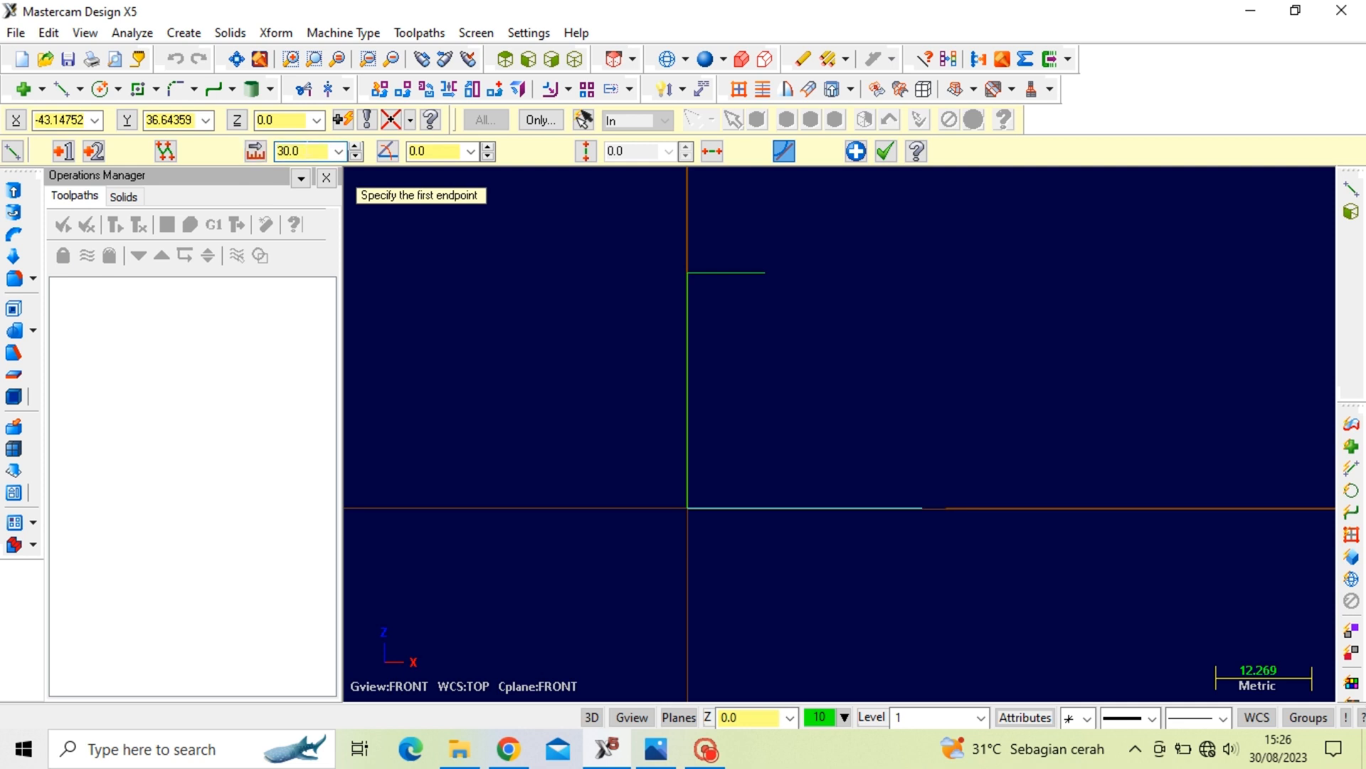
Draw a 10 mm vertical line upward from the right end of the base line
left_click(921, 508)
left_click(922, 428)
left_click(314, 151)
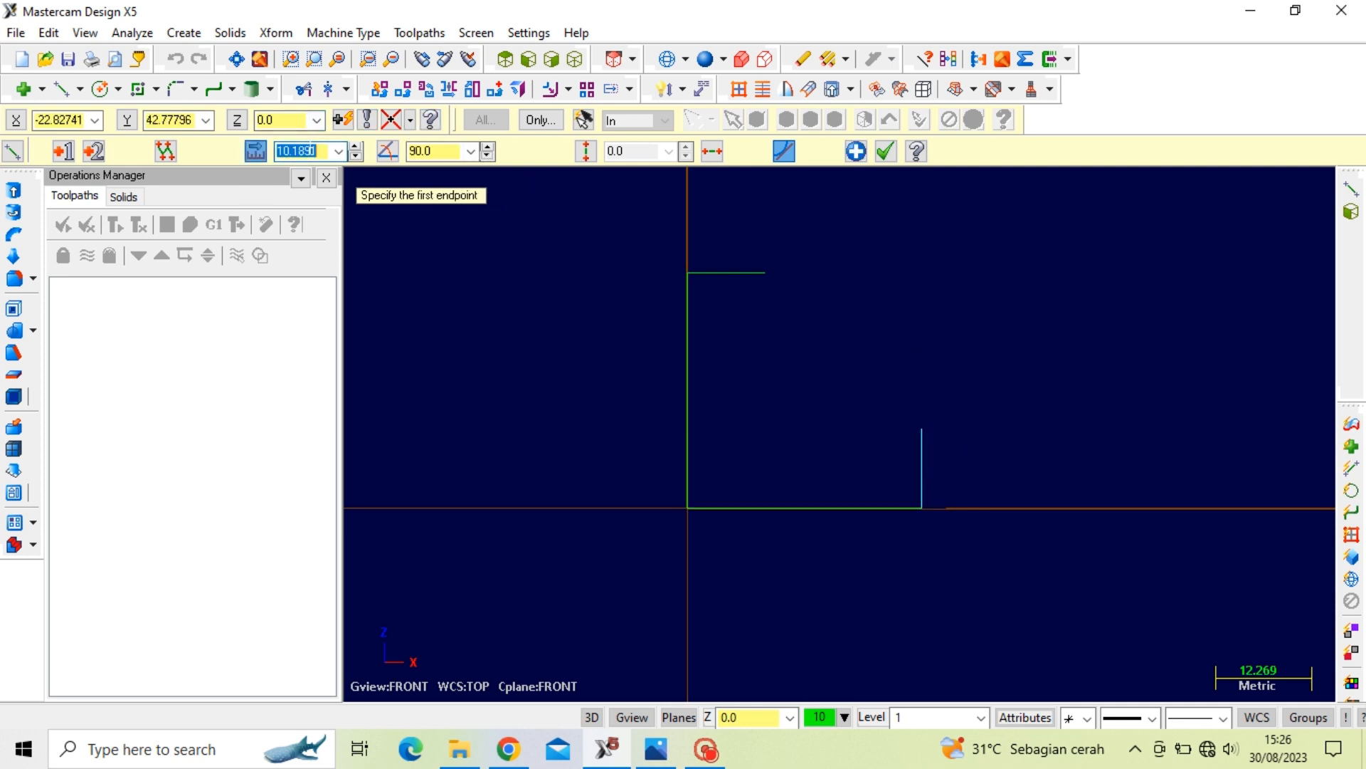
type("10")
key("Return")
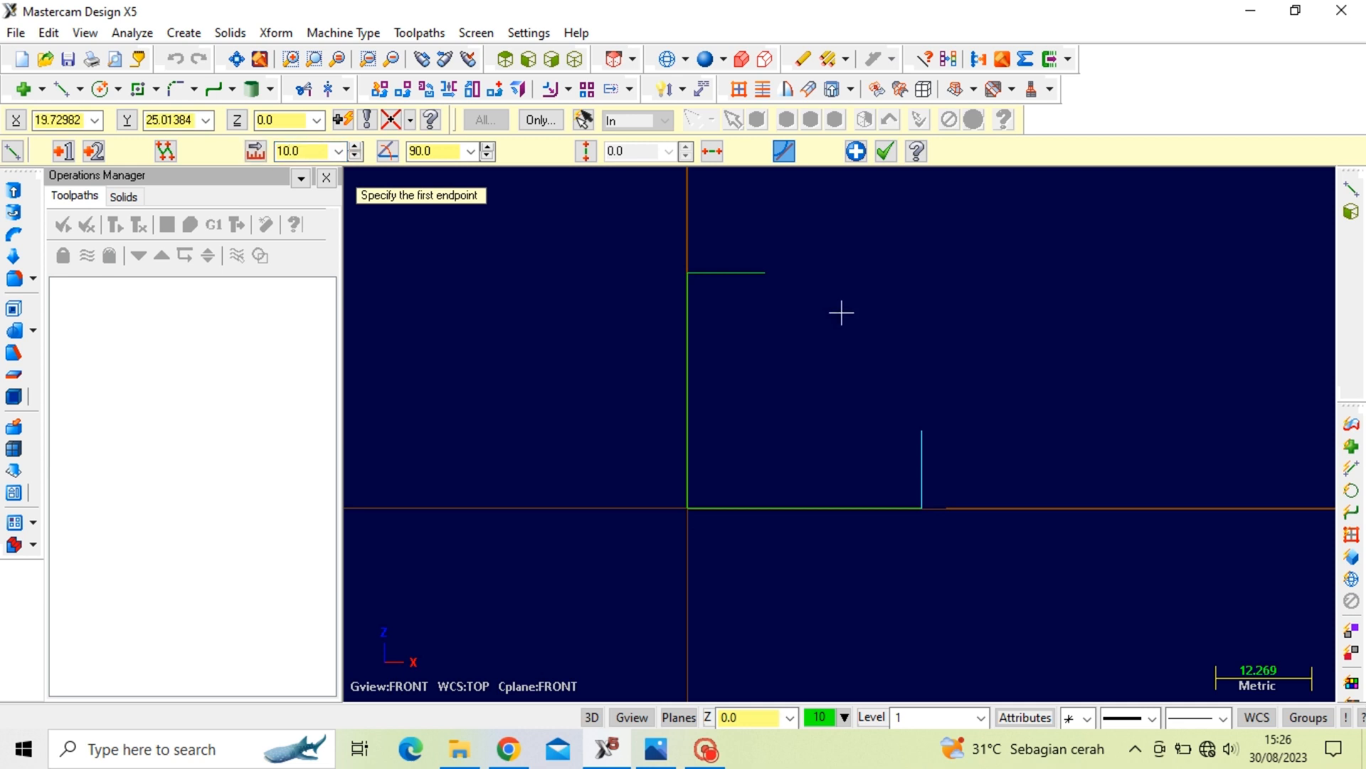
Check the reference drawing and add the first stair step: 5 mm down from the top edge's end and 5 mm to the right
left_click(656, 748)
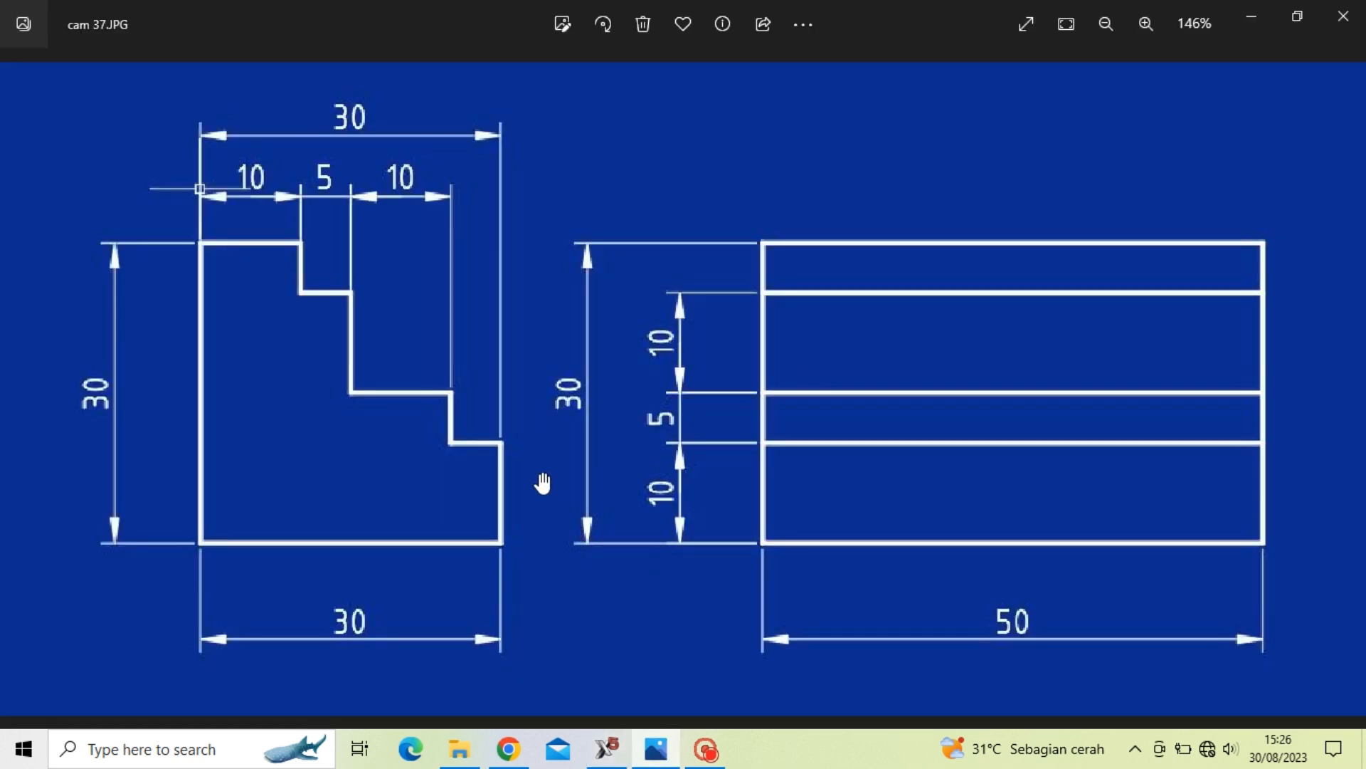
left_click(658, 758)
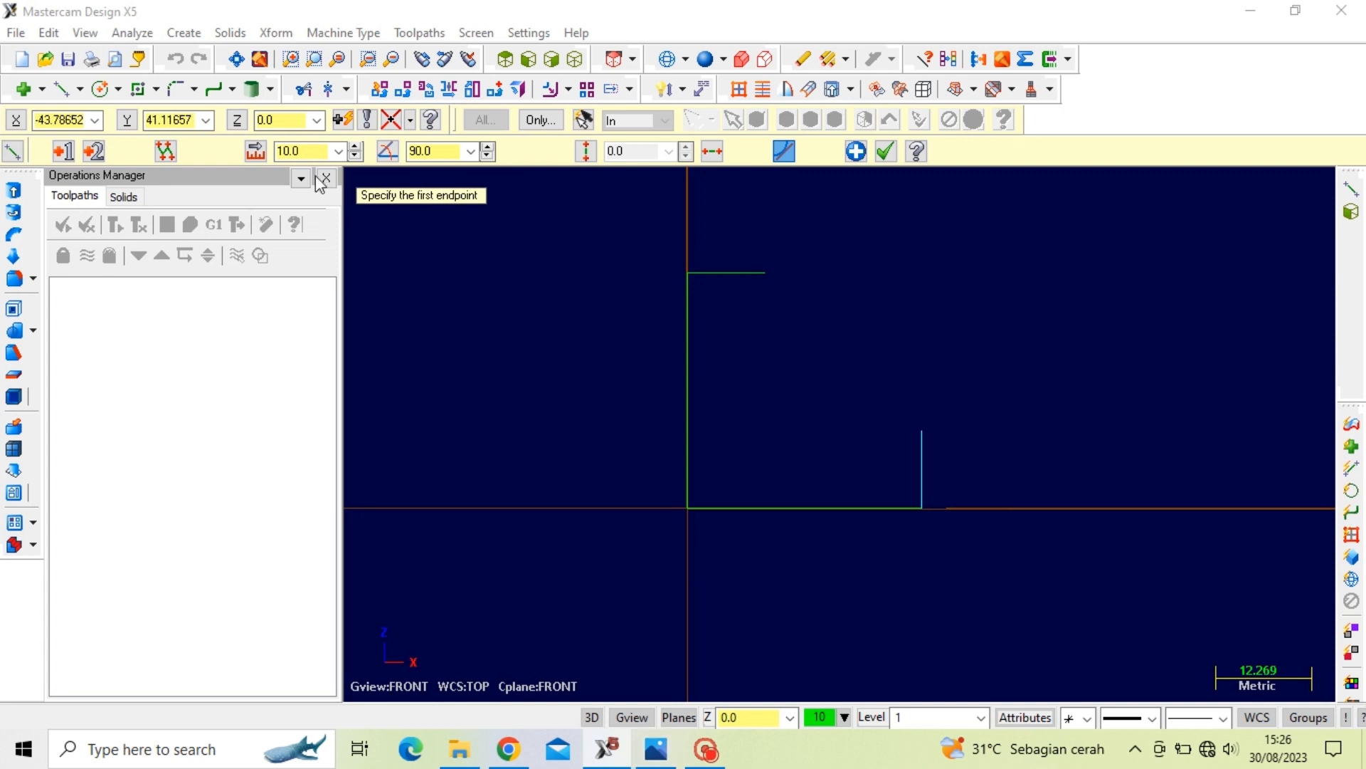
left_click(767, 275)
left_click(777, 347)
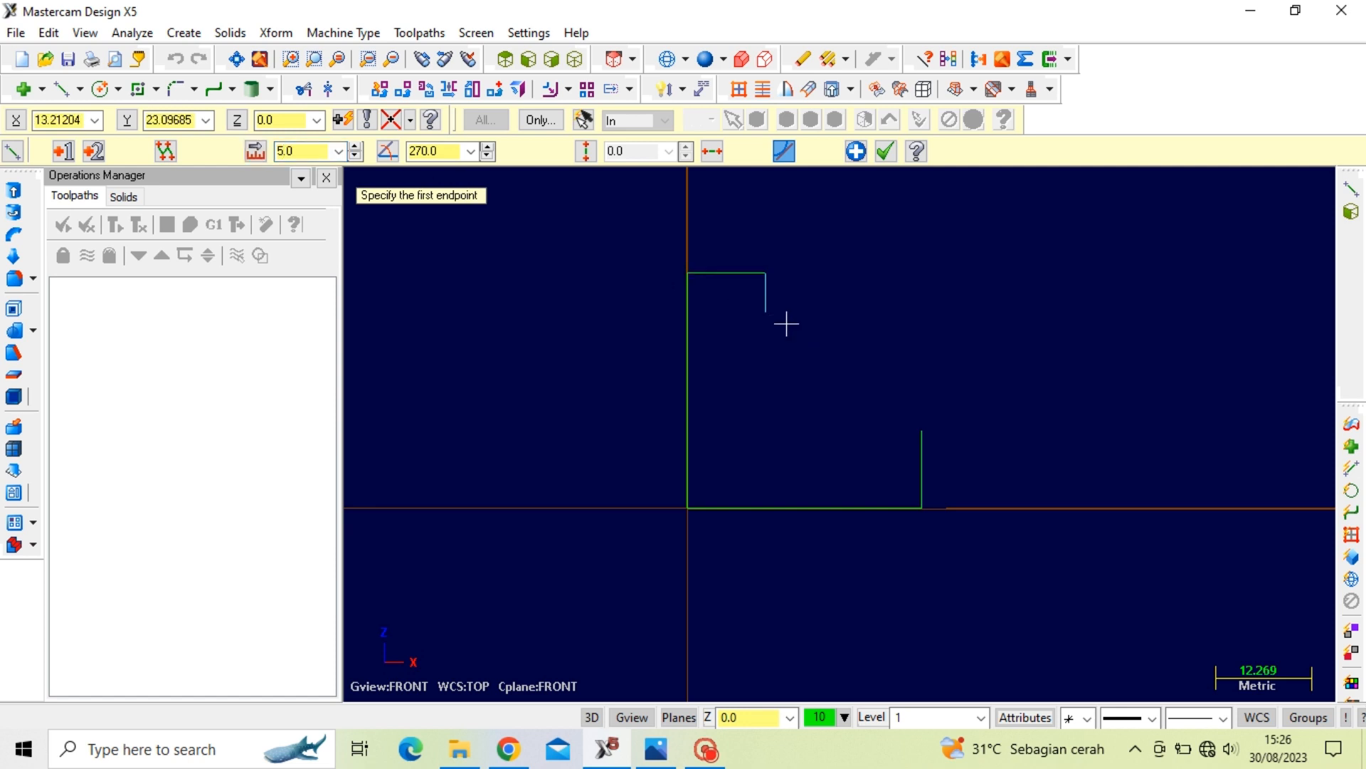
left_click(768, 313)
left_click(829, 313)
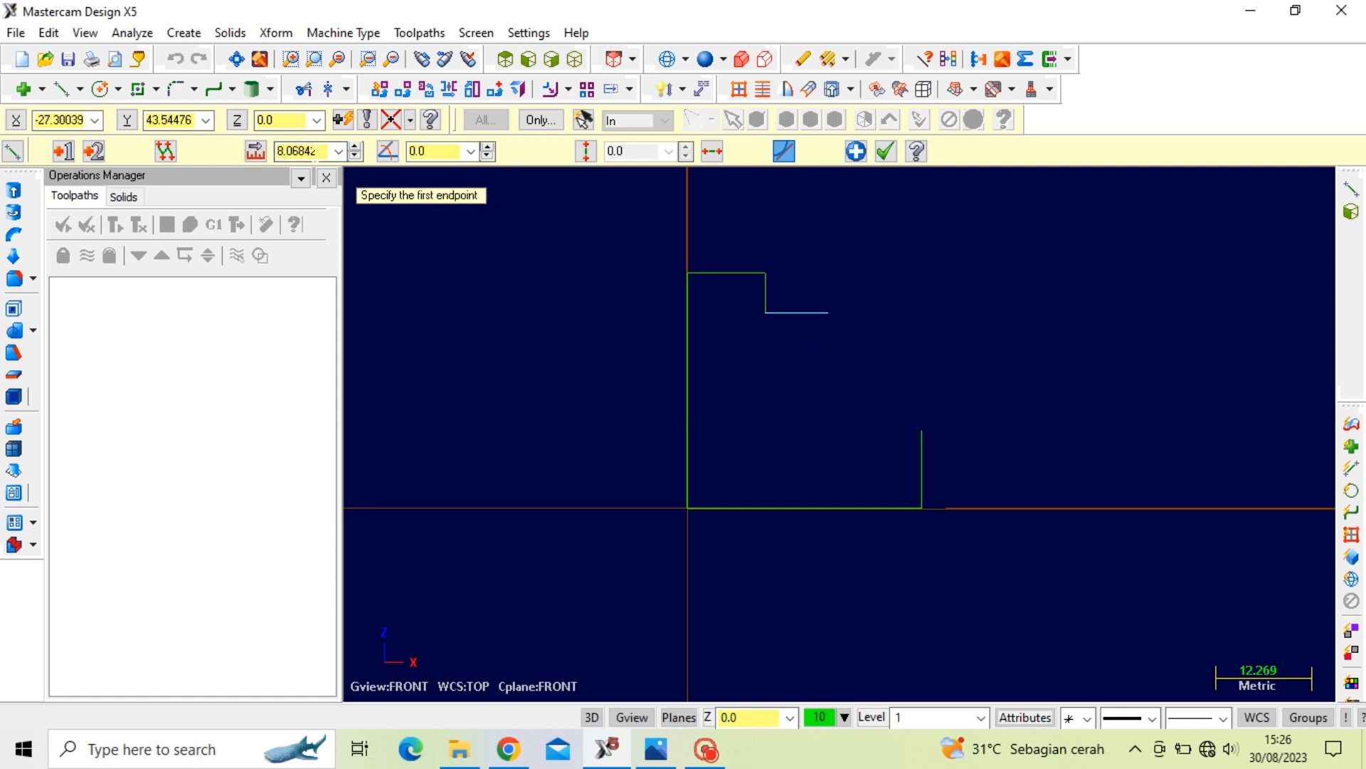
type("5")
key("Return")
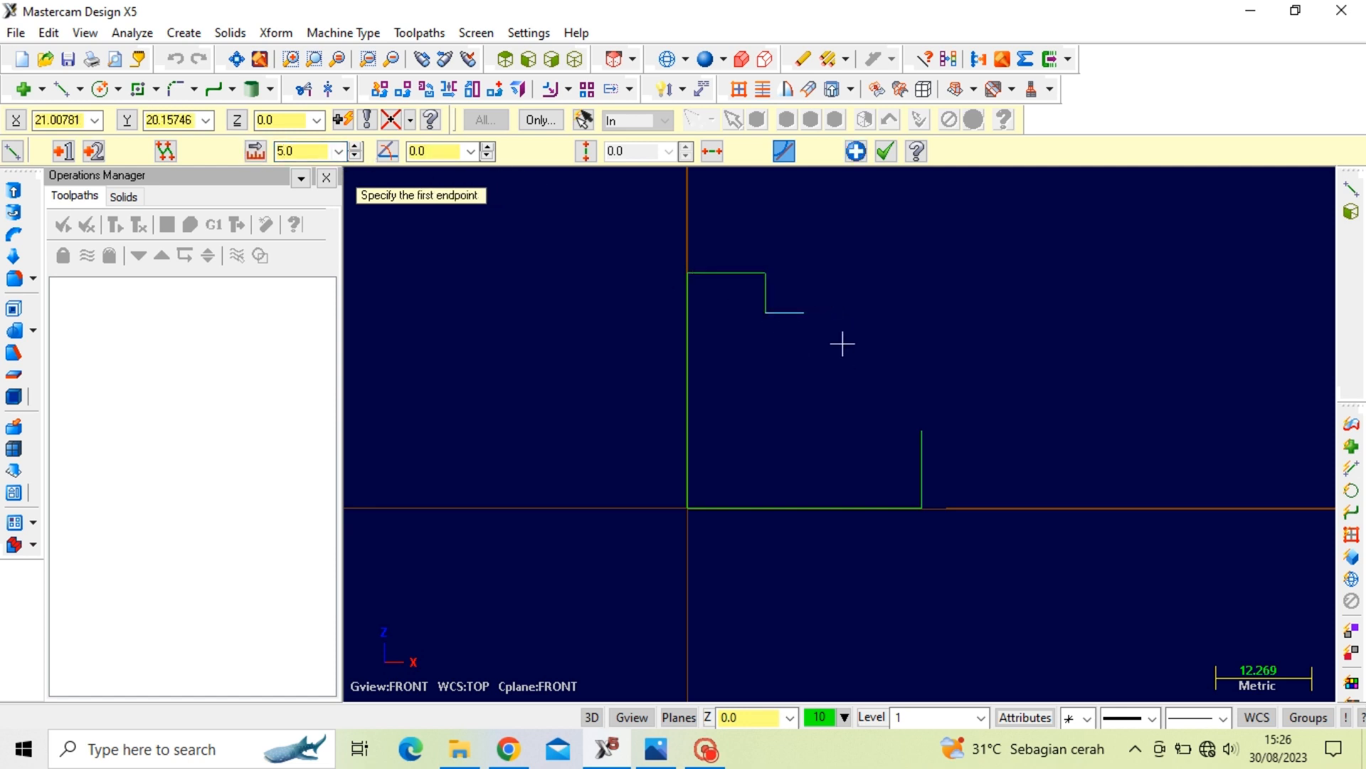
Continue the stair profile with a 10 mm line downward and a 10 mm horizontal line to the right
left_click(806, 313)
left_click(812, 385)
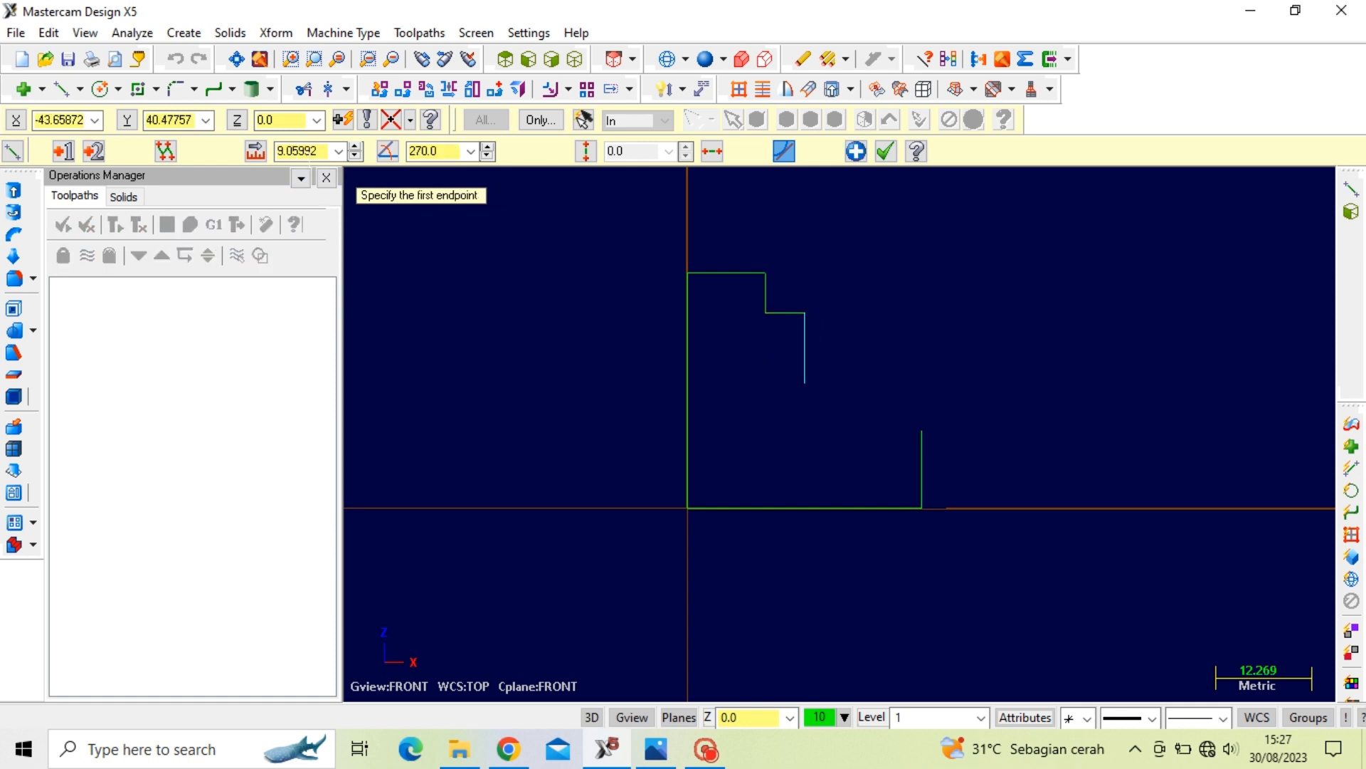
double_click(313, 151)
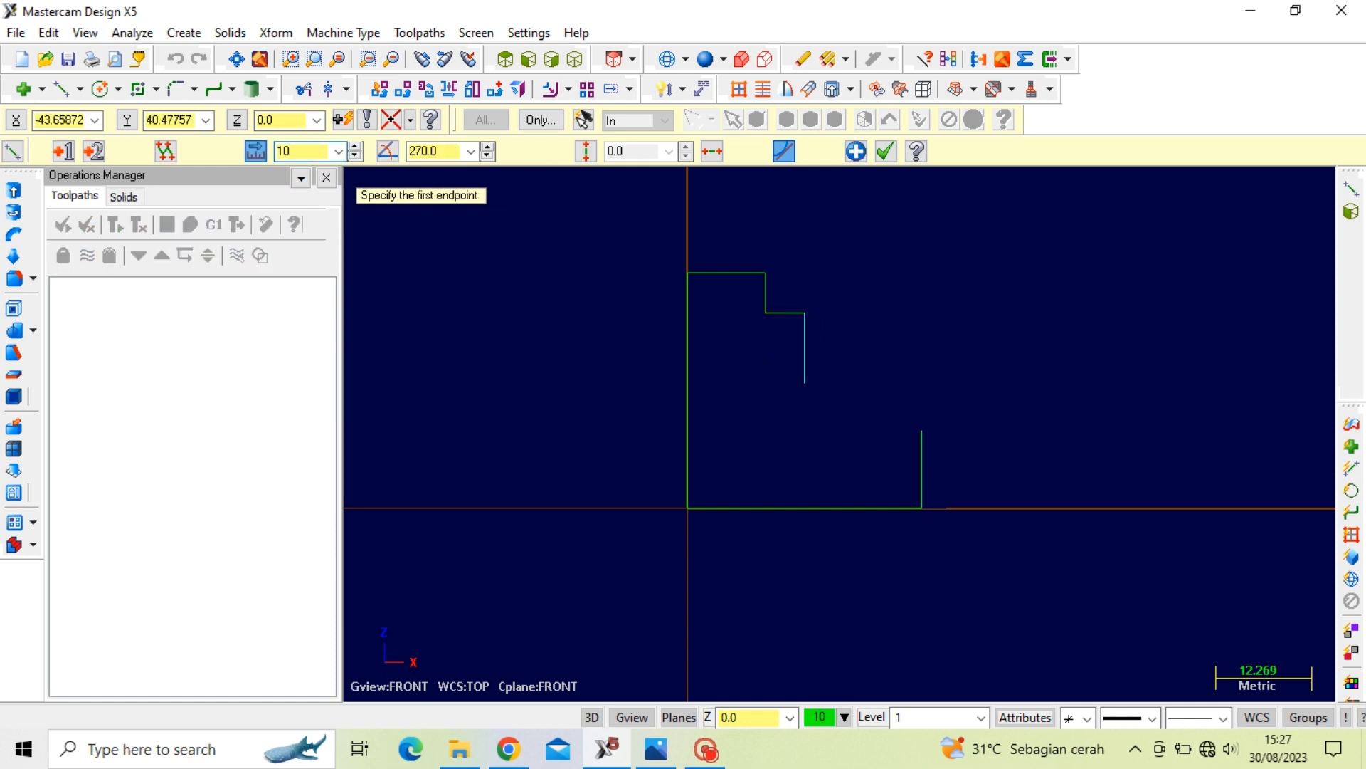
key("Return")
left_click(807, 390)
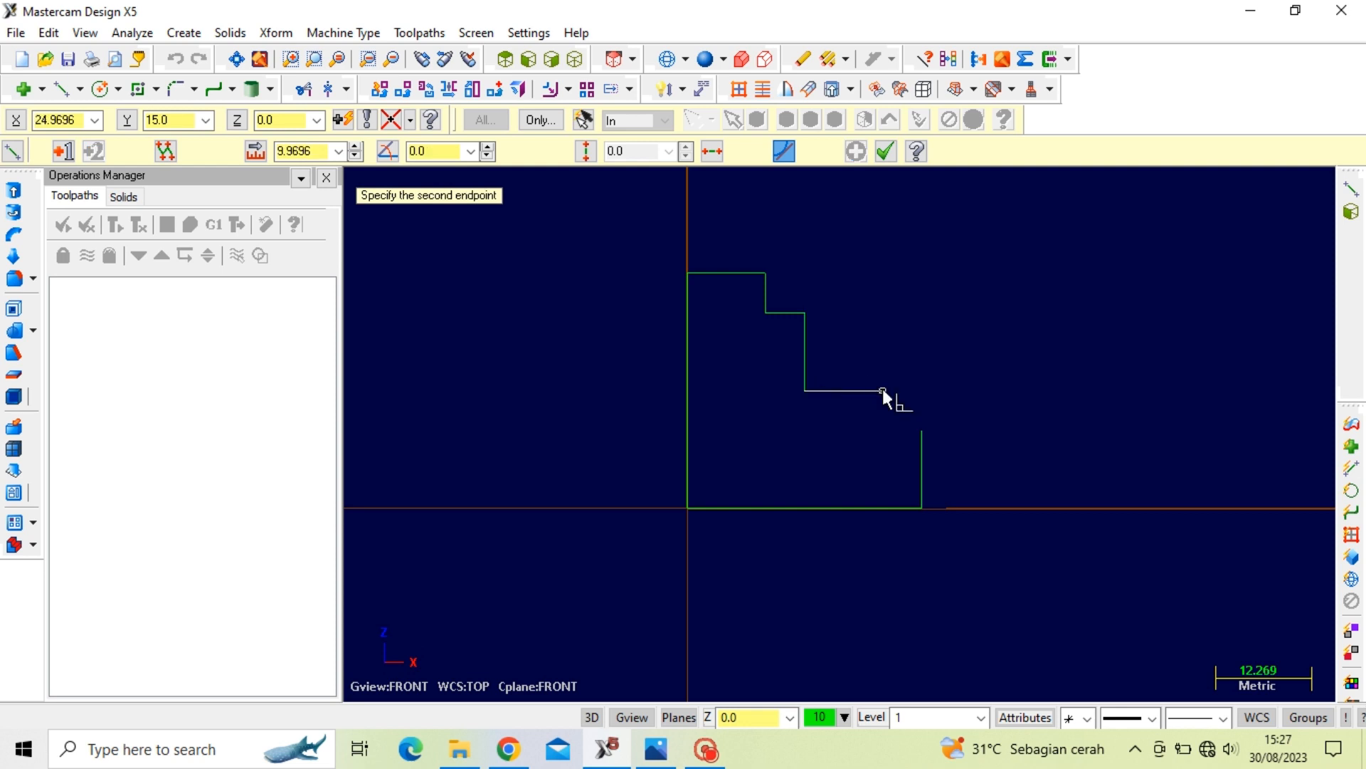
left_click(883, 390)
double_click(296, 151)
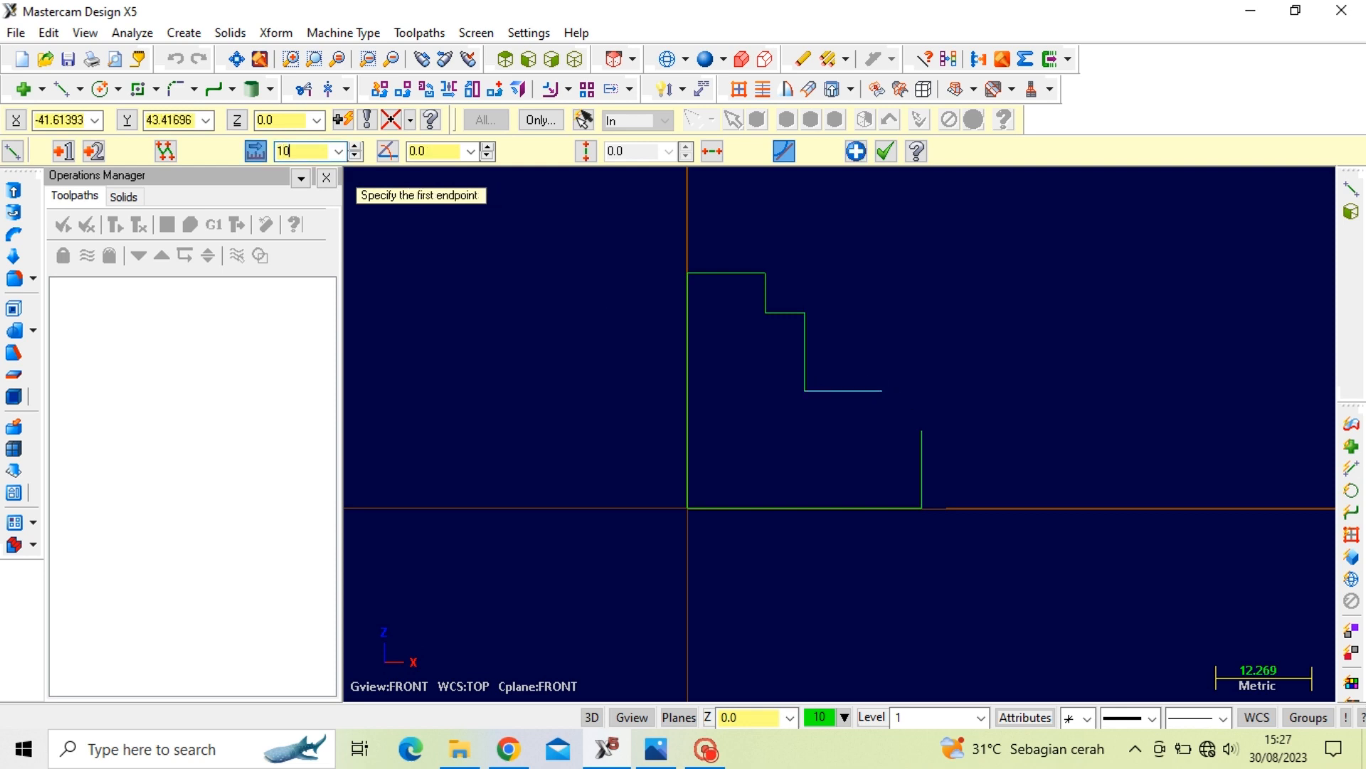
type("10.0")
key("Return")
Draw a 5 mm line downward and close the profile with a horizontal line to the upper end of the right edge
left_click(883, 390)
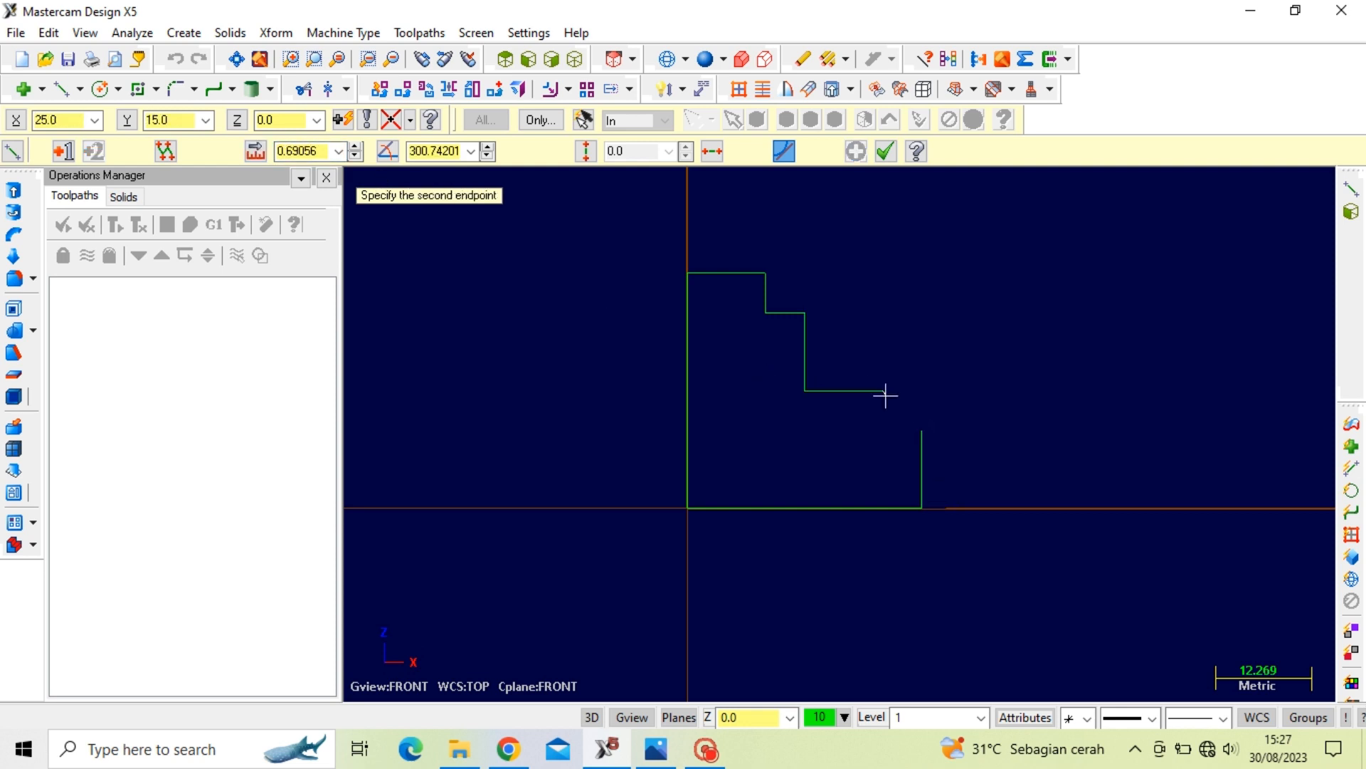
left_click(887, 434)
left_click(255, 151)
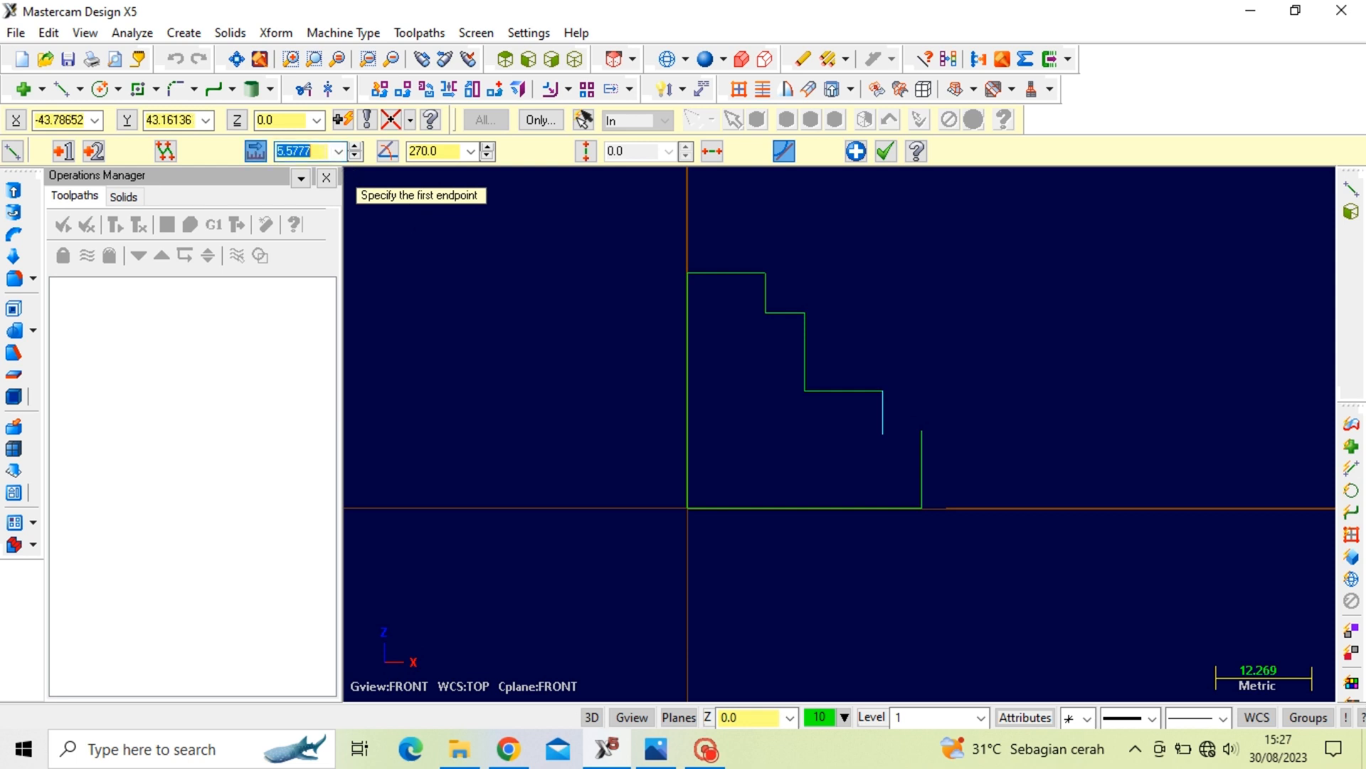
type("5")
key("Return")
left_click(890, 433)
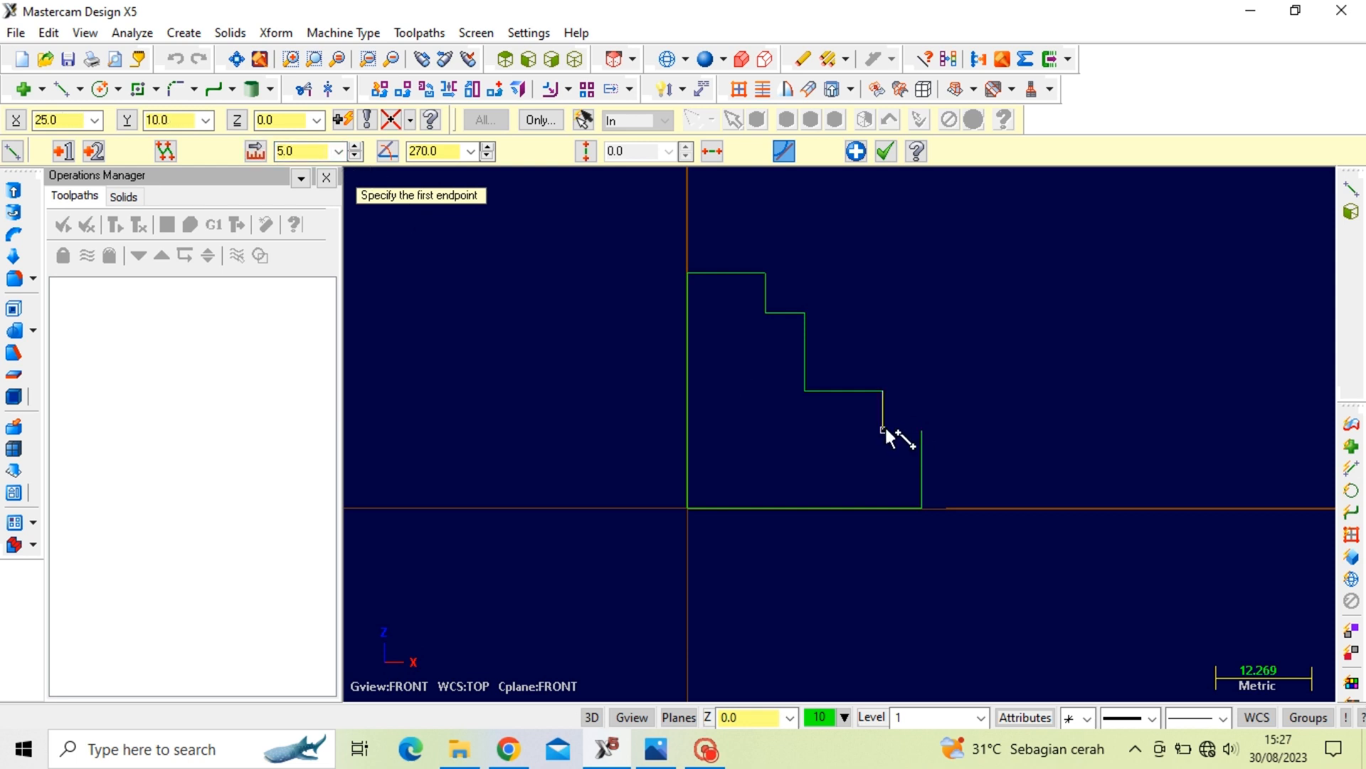
left_click(918, 432)
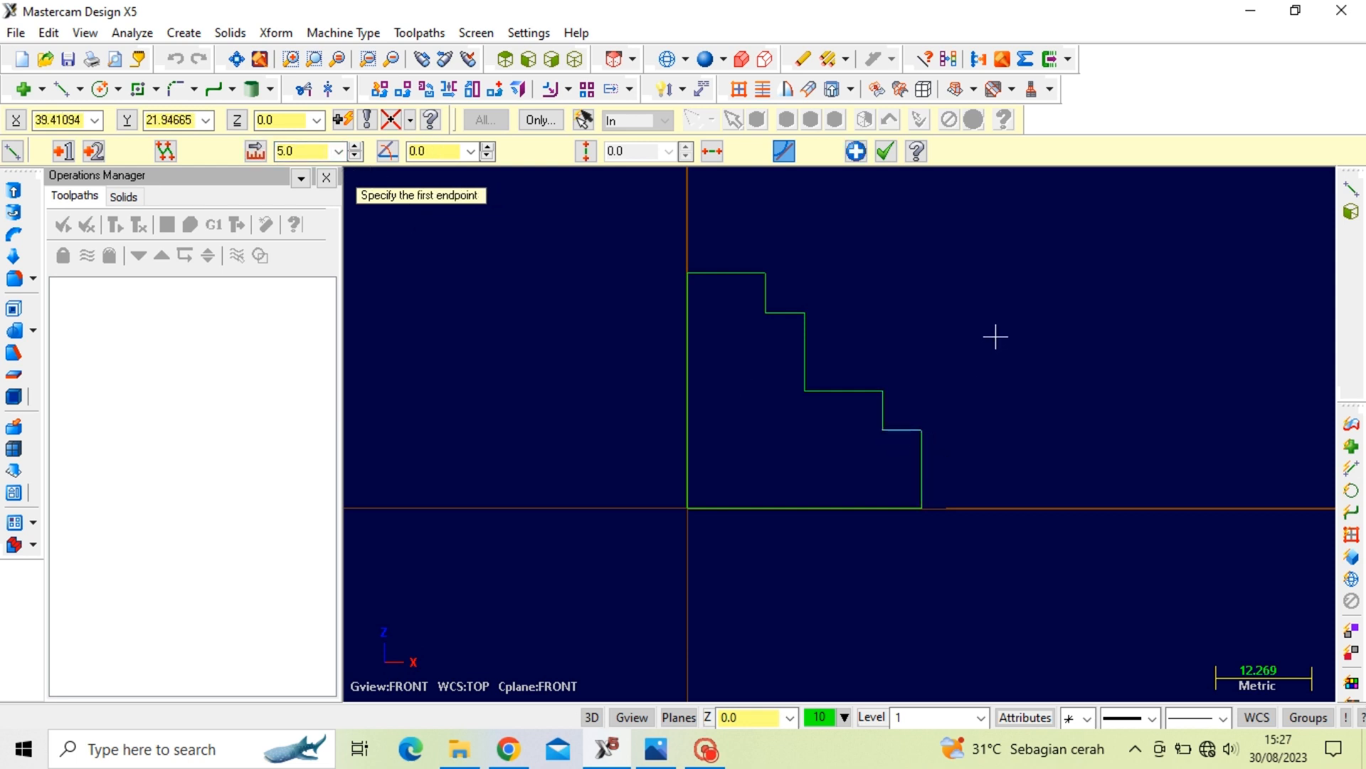
key("Escape")
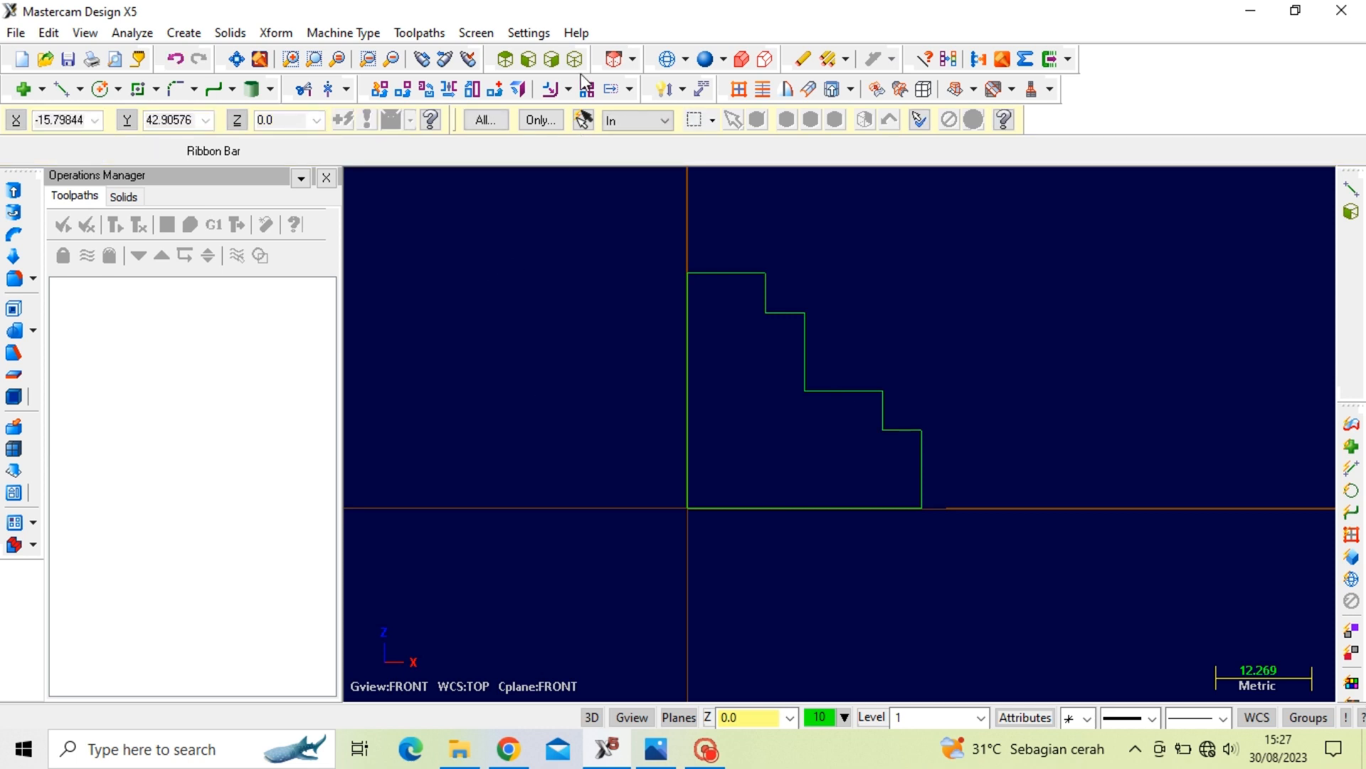
Switch to the isometric view and extrude the closed stair profile 50 mm as a new solid body
left_click(575, 59)
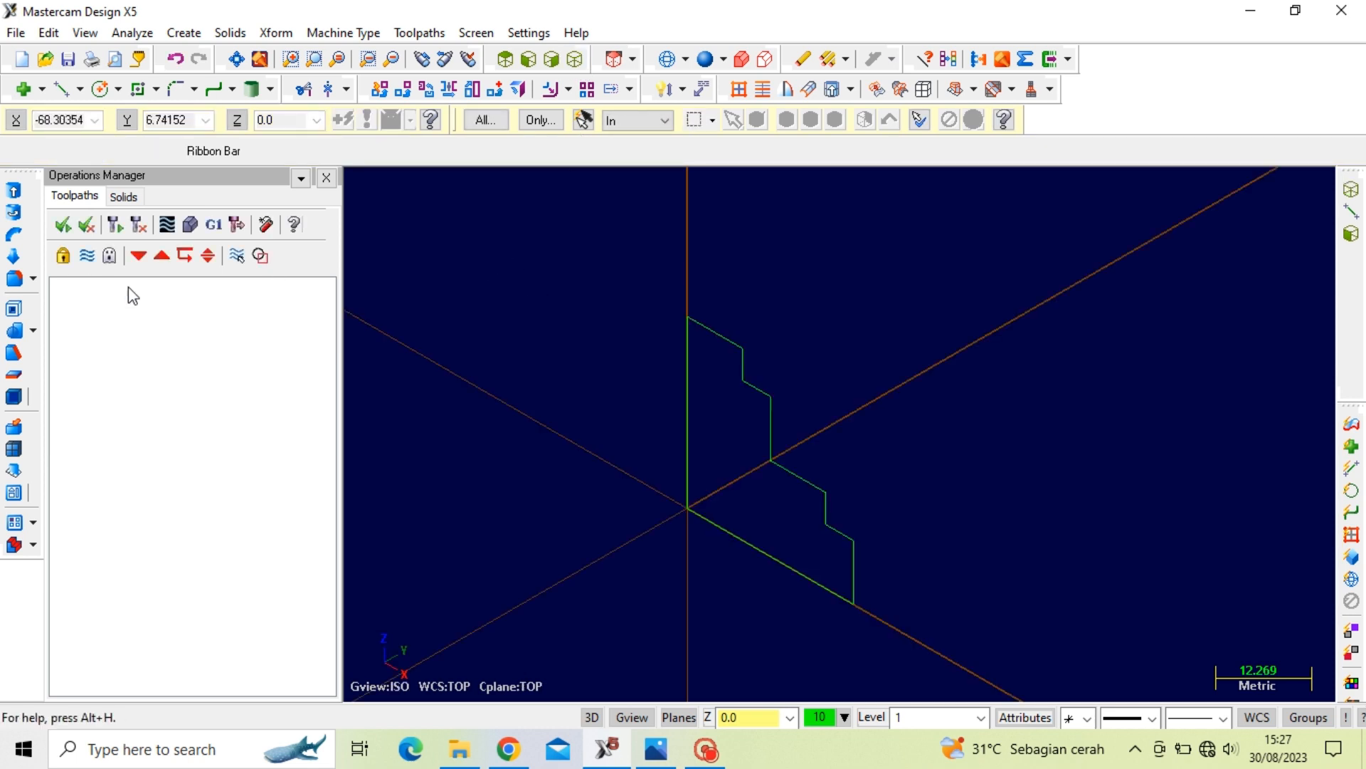
left_click(16, 189)
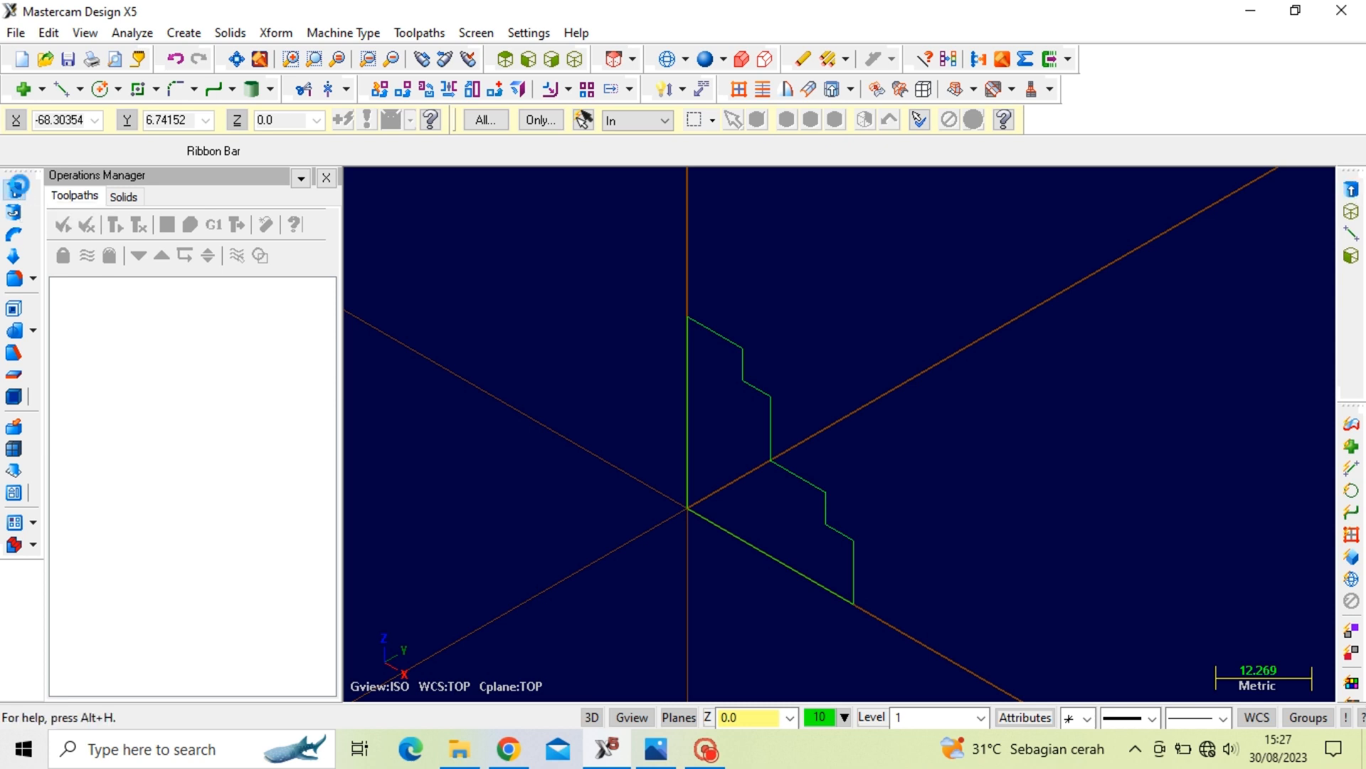
left_click(701, 331)
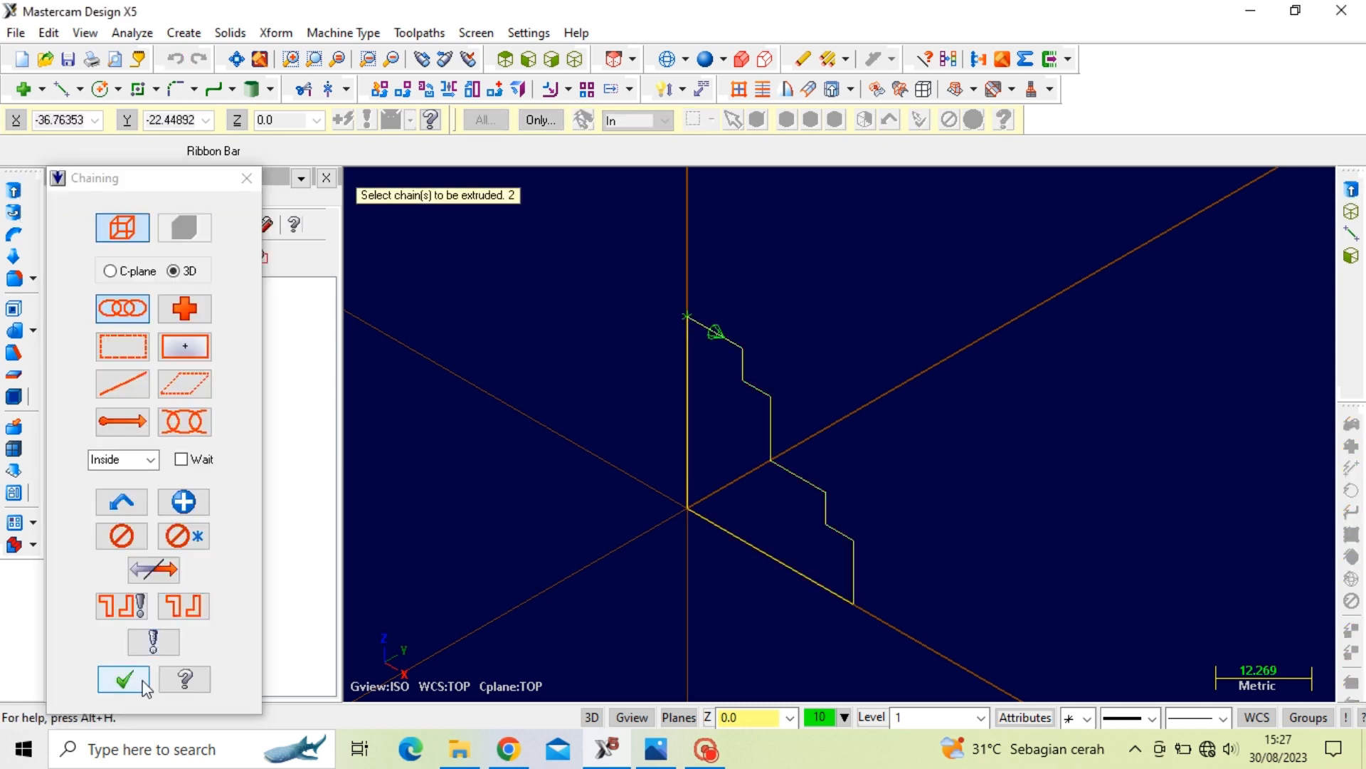
left_click(123, 679)
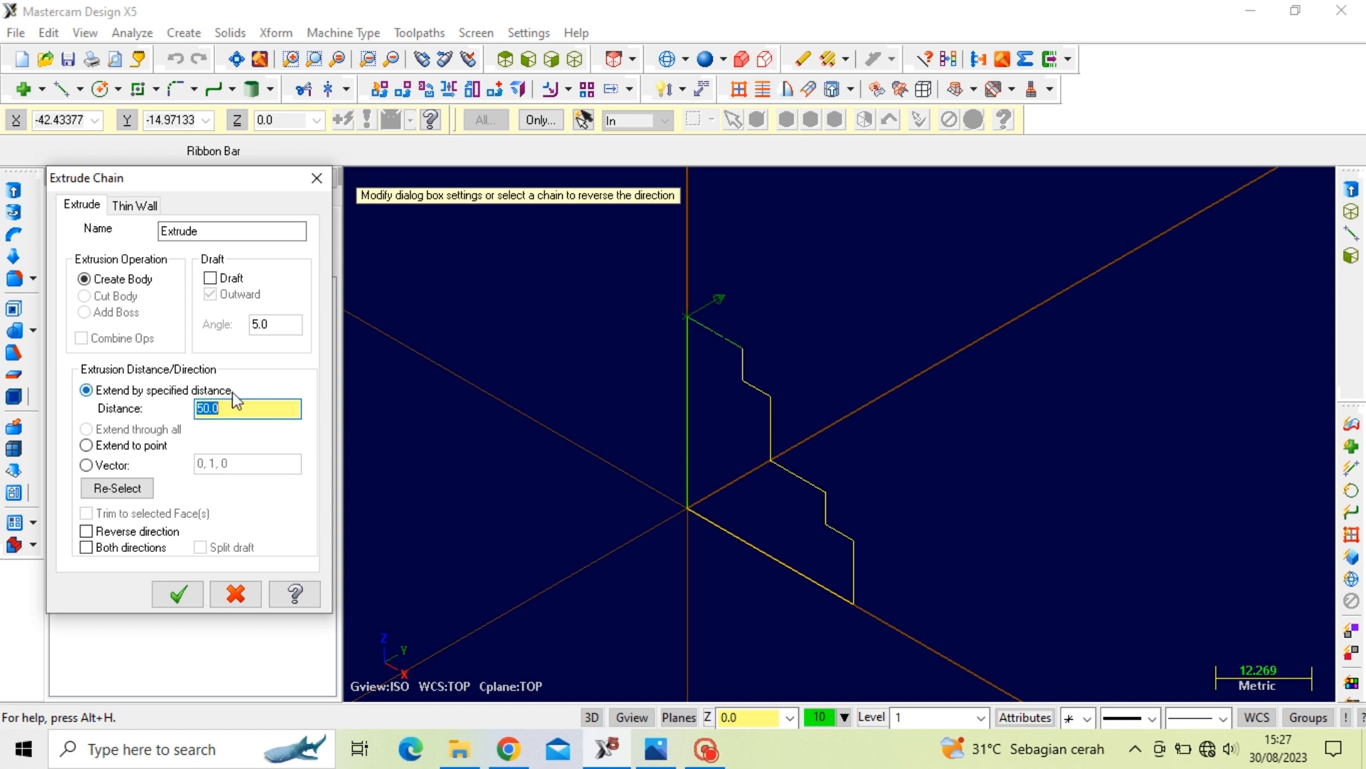
key("Tab")
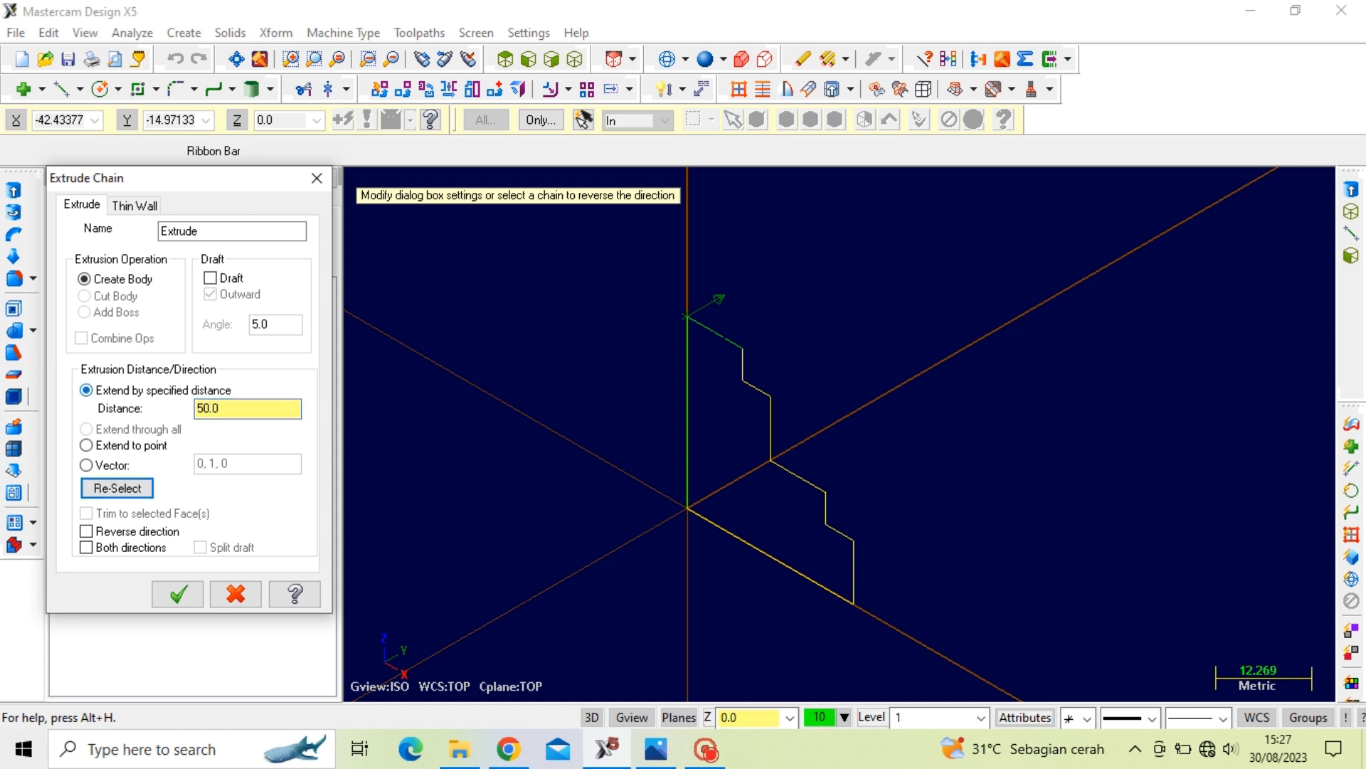
left_click(177, 594)
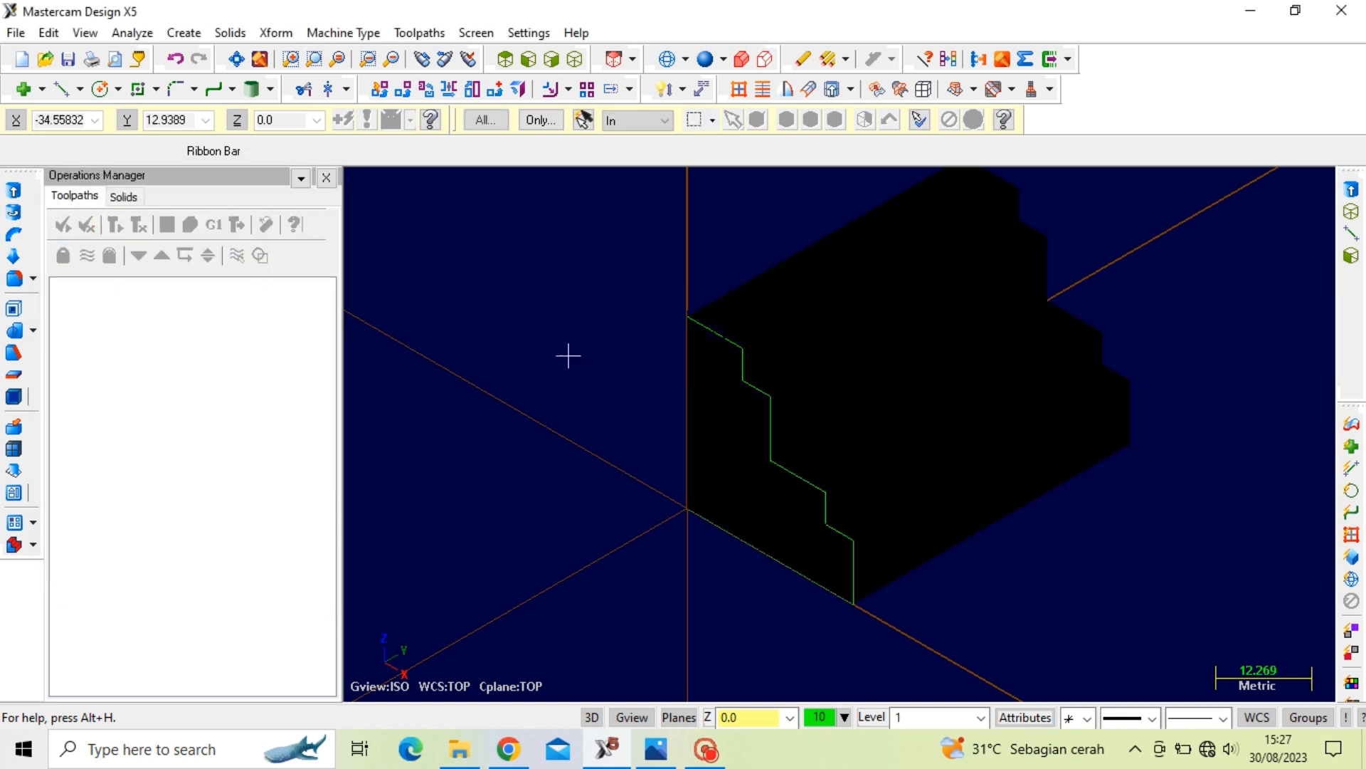
scroll(513, 467, "down", 3)
scroll(708, 278, "up", 2)
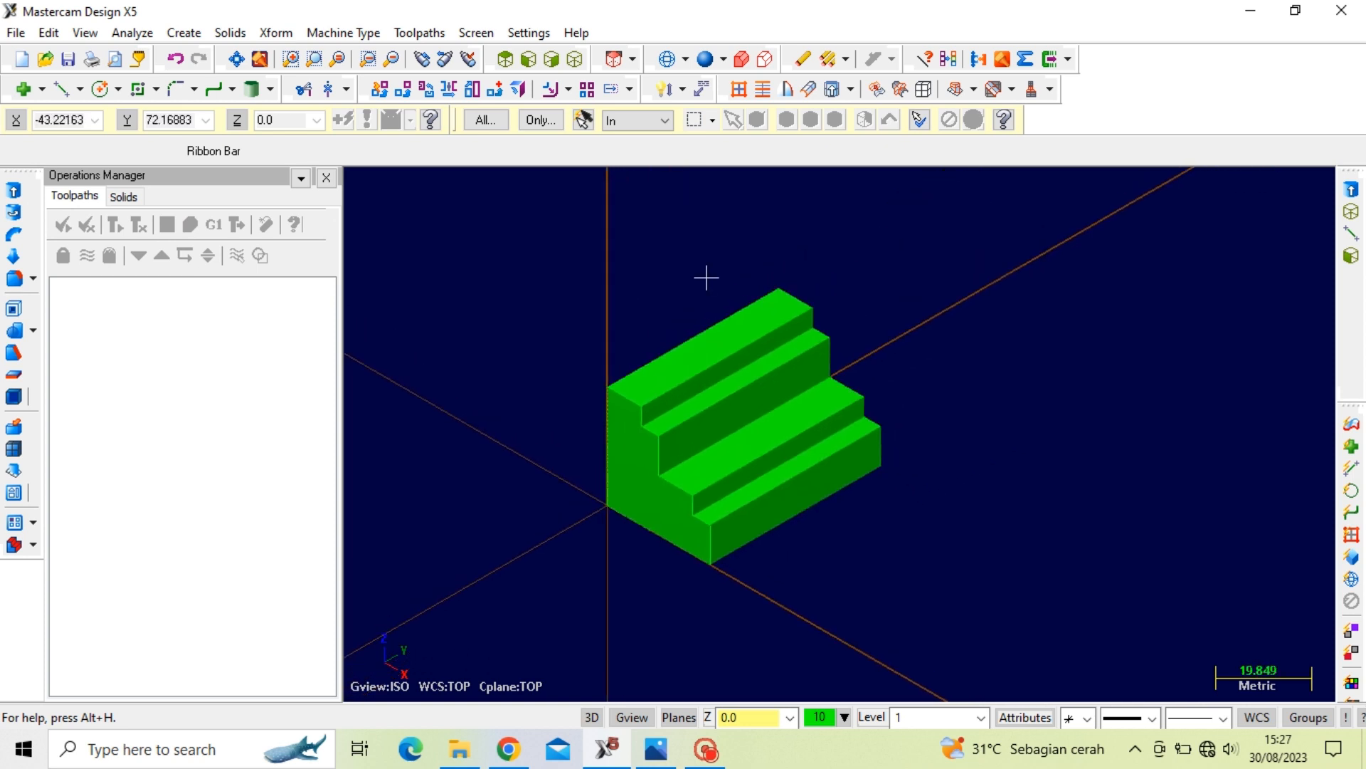
Select the whole stepped solid for Translate, set the operation to Move and set the Y offset to -25 mm
left_click(403, 89)
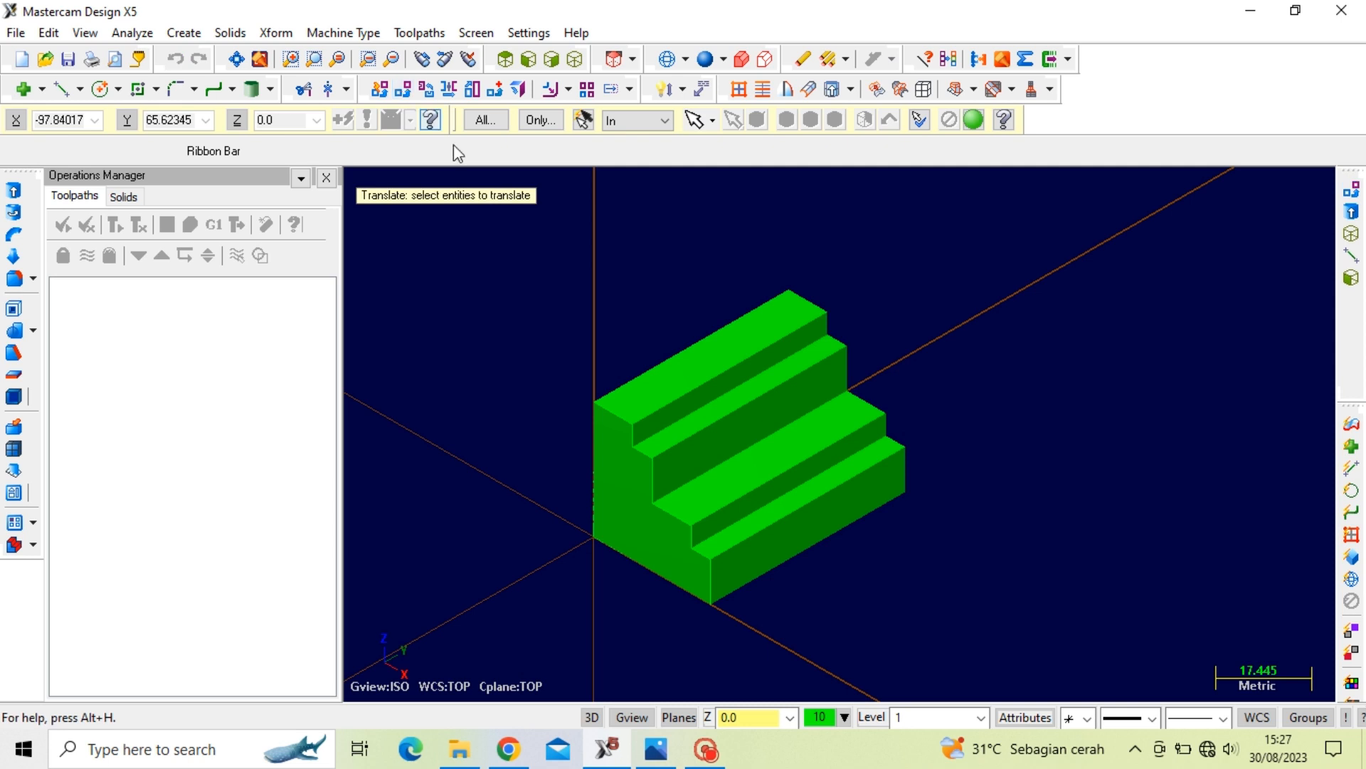
left_click(702, 360)
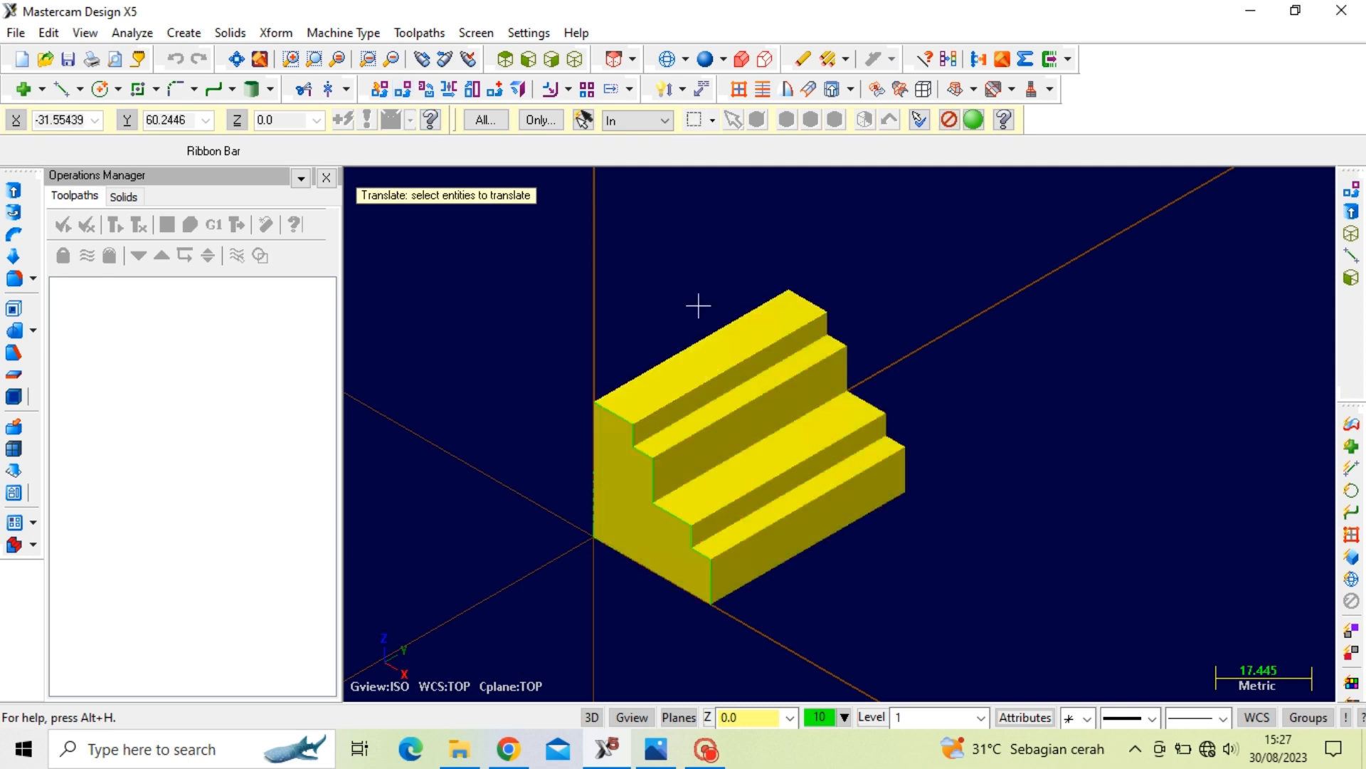
key("Return")
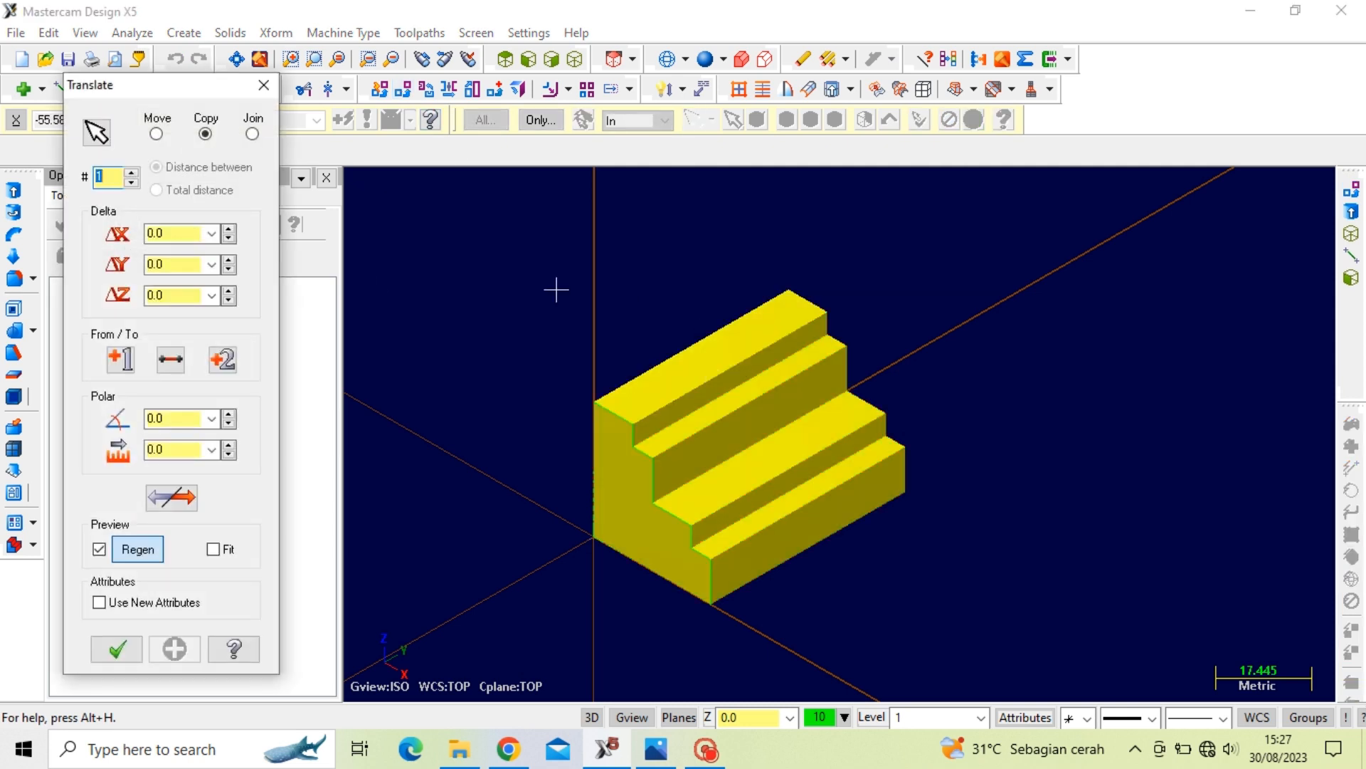
left_click(156, 135)
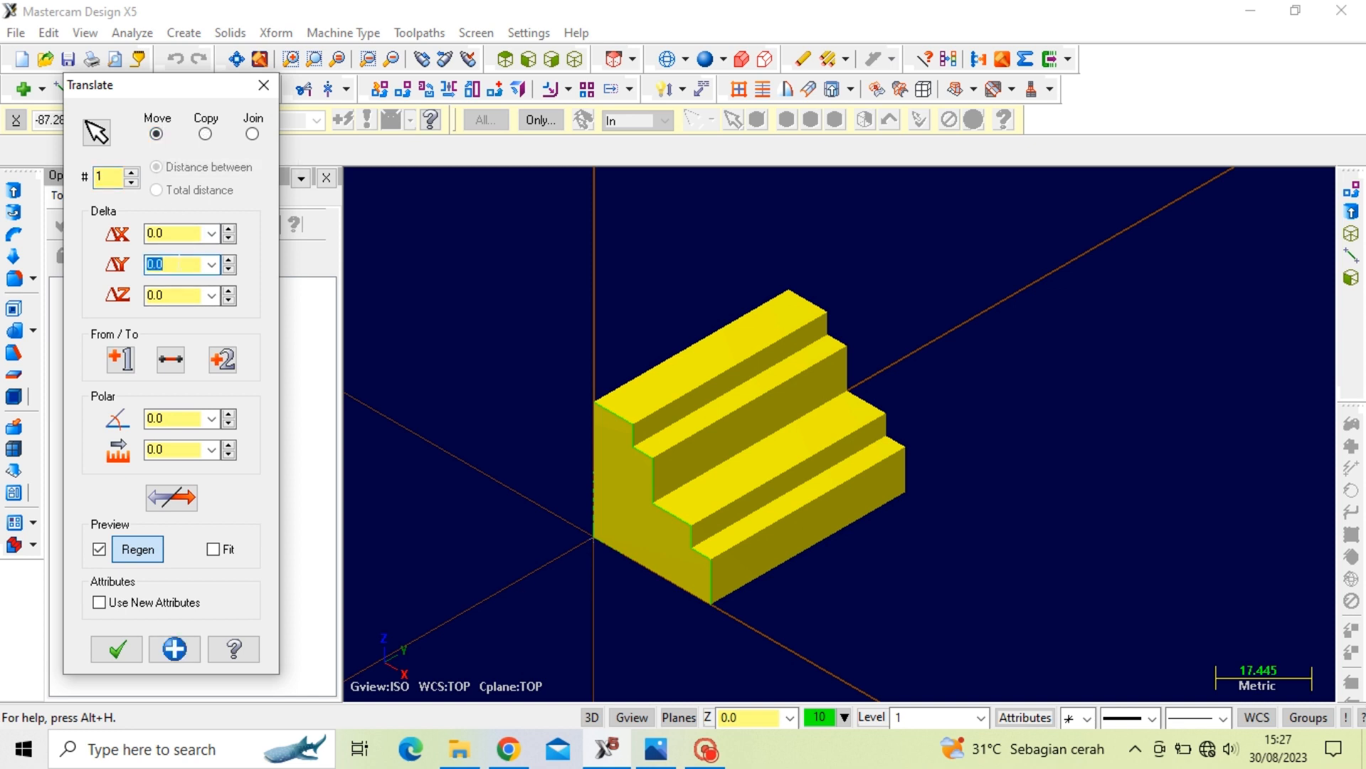
key("Return")
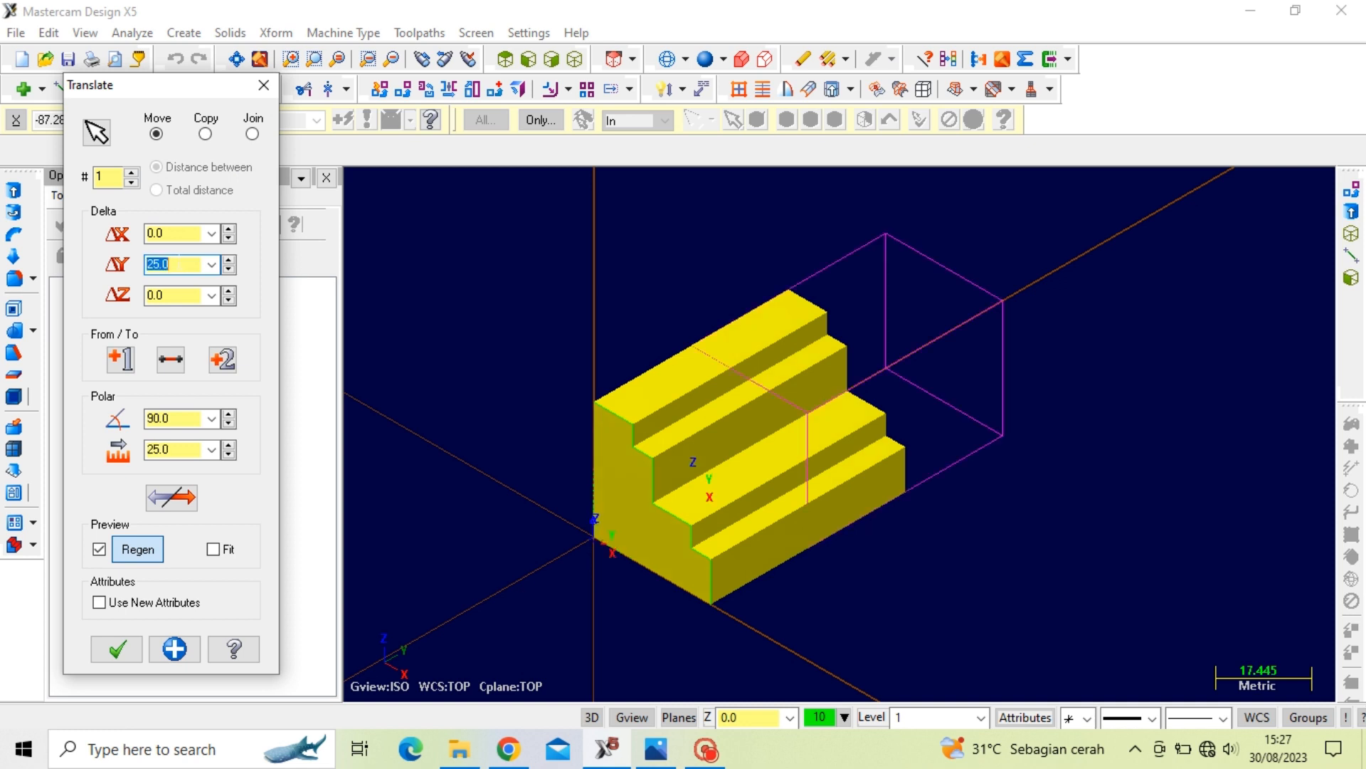
type("-25")
key("Return")
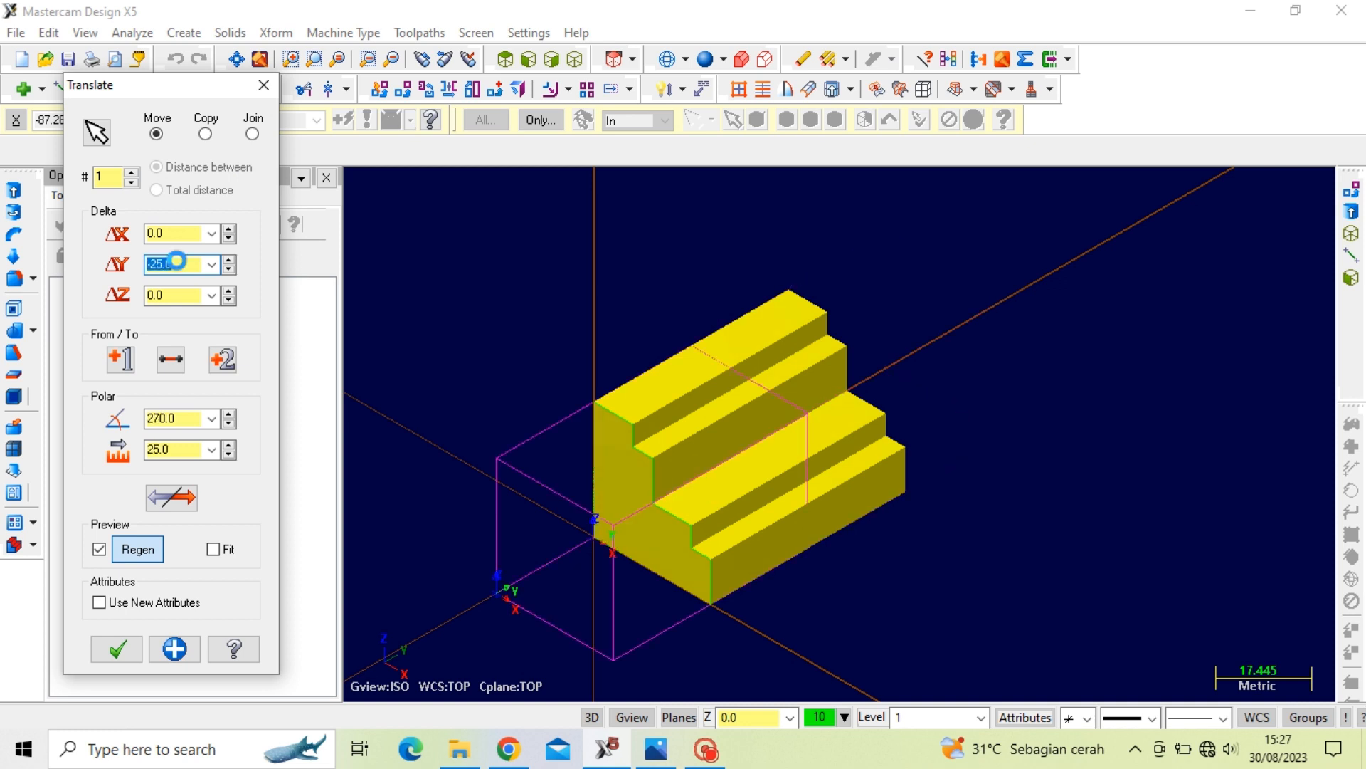
Set the Z offset to -30 and the X offset to -15 mm, apply the move with the defining wireframe entities and clear the result colours
left_click(192, 294)
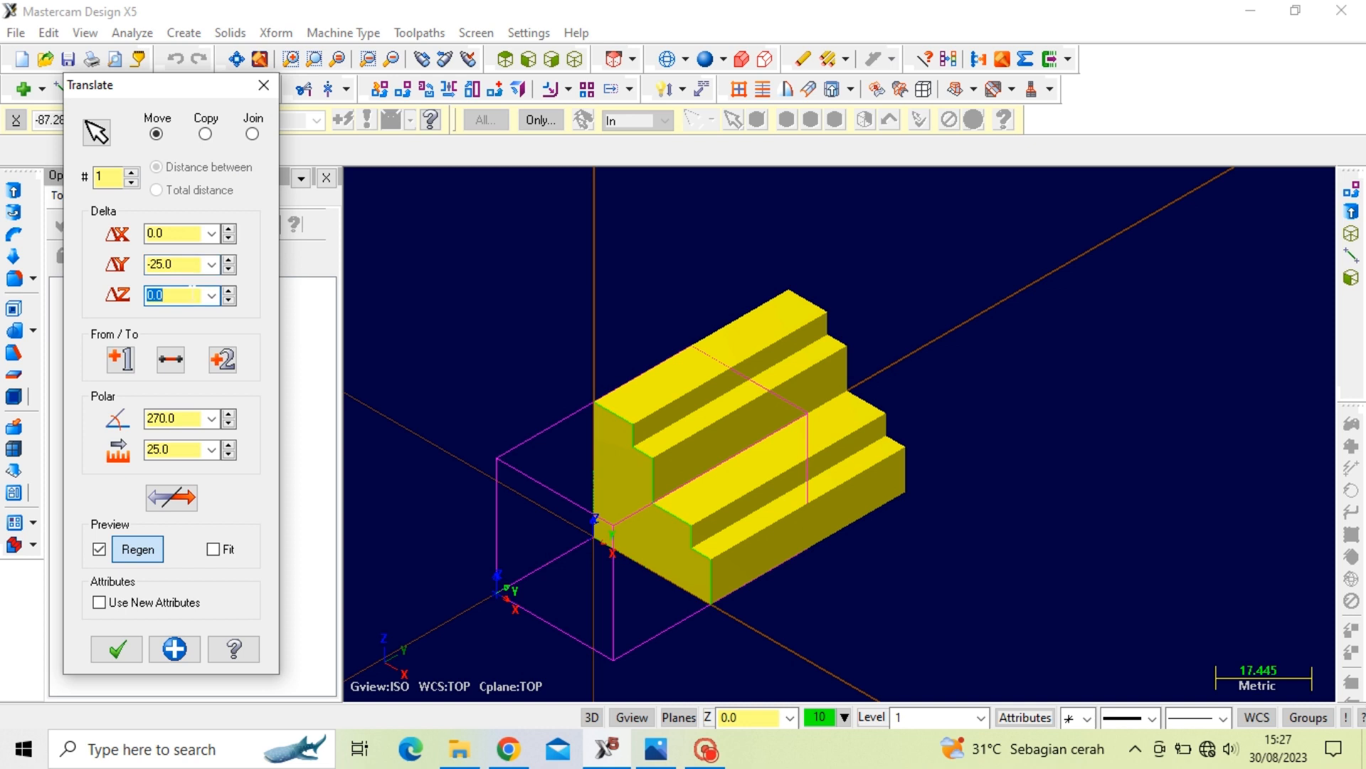
type("-30")
key("Return")
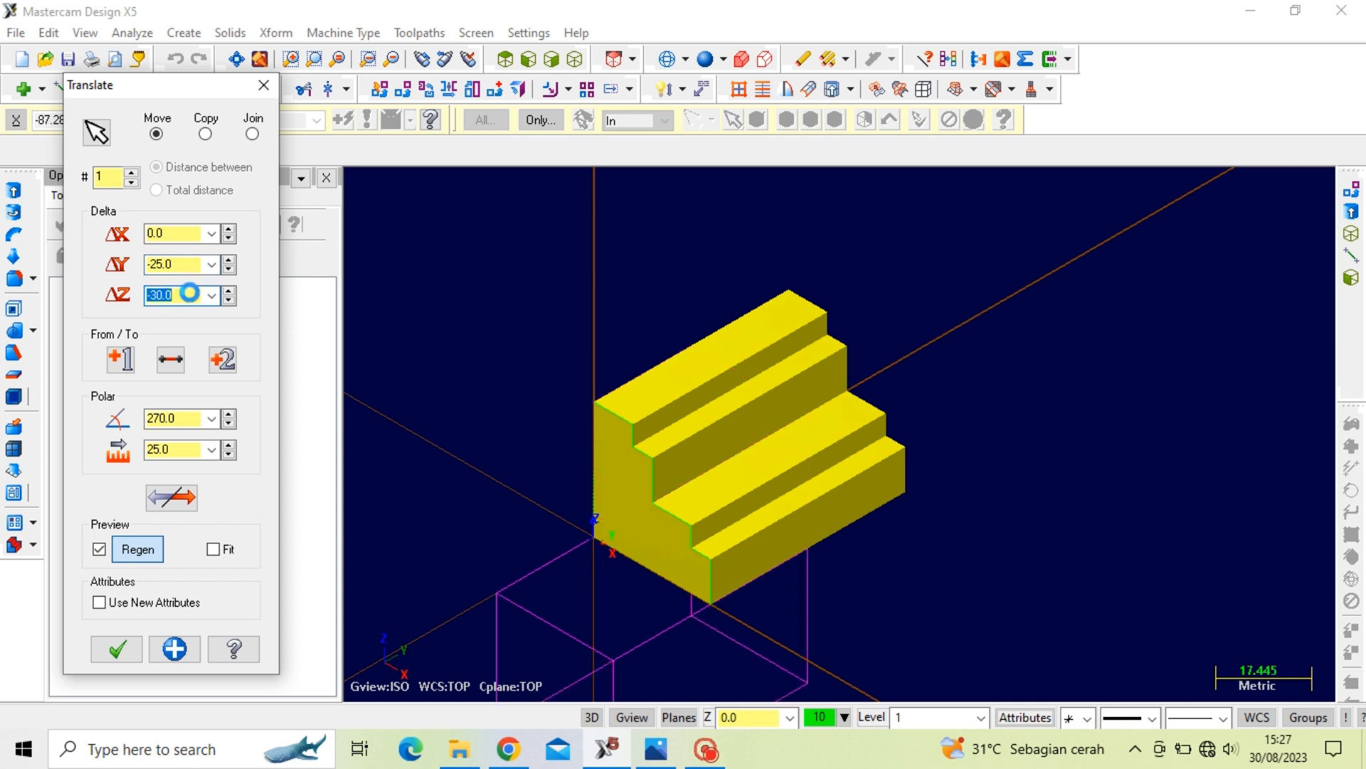
left_click(176, 233)
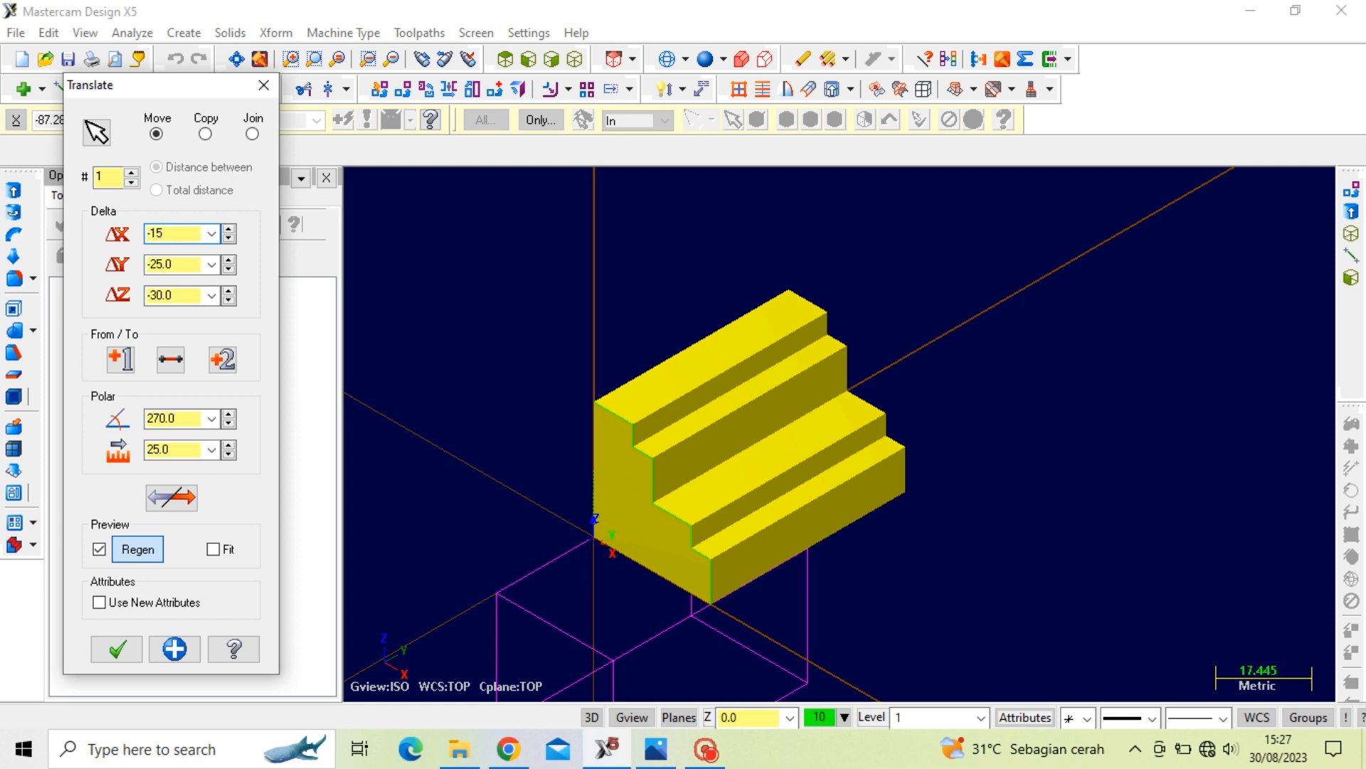
key("Return")
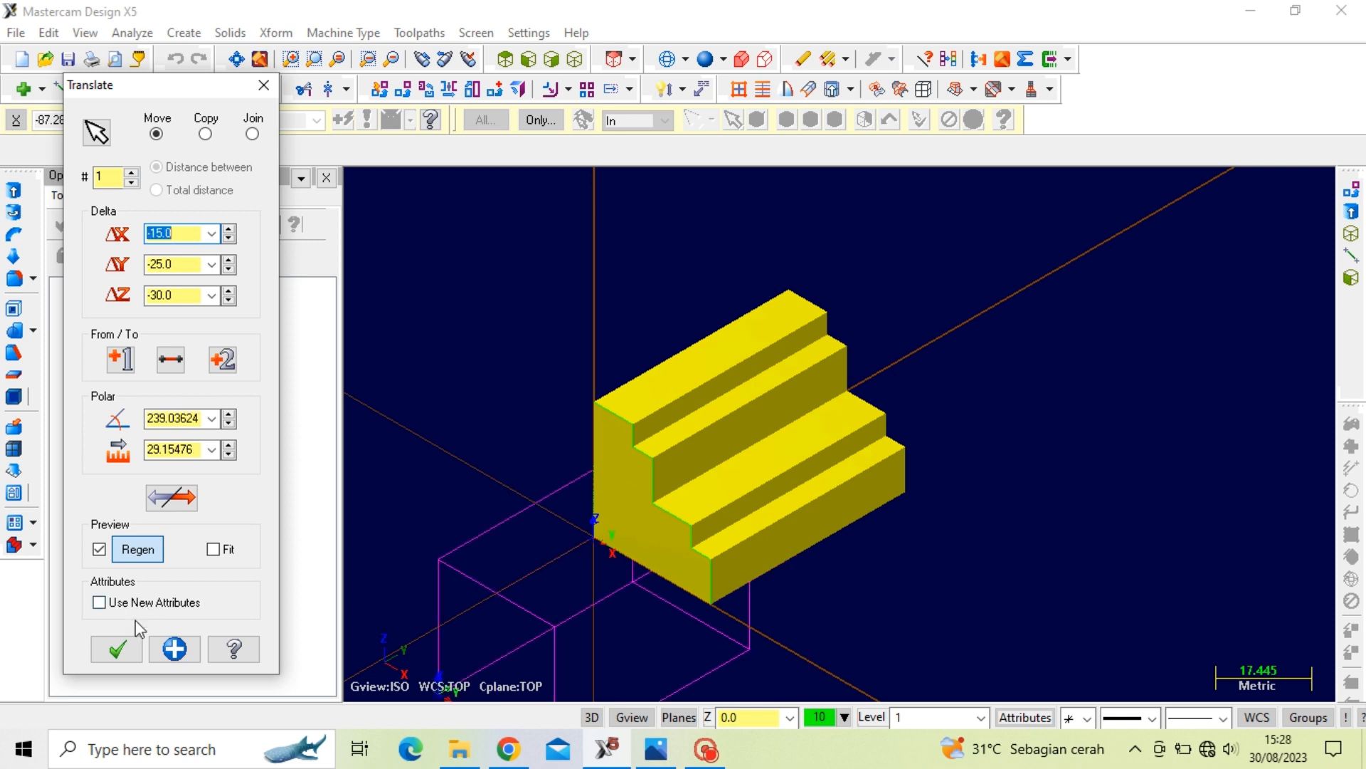
left_click(133, 649)
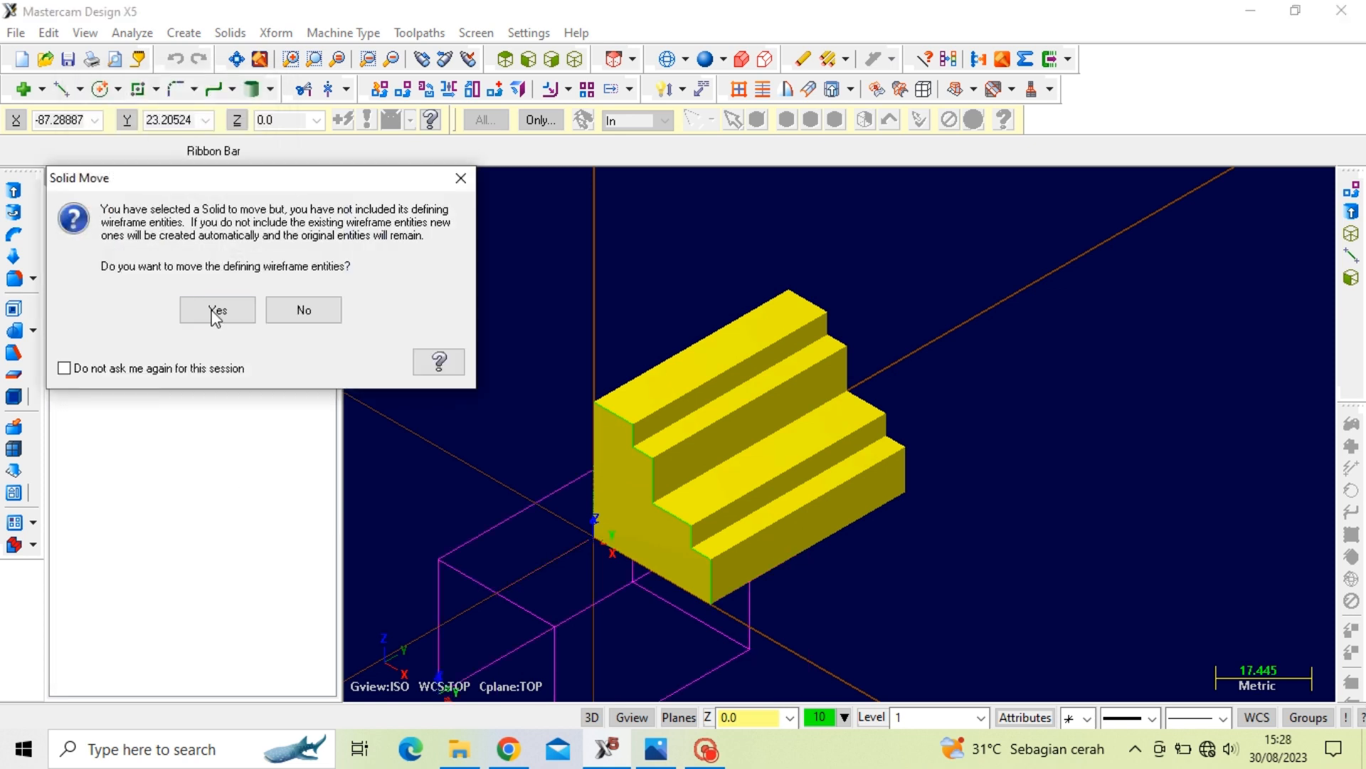
left_click(215, 315)
scroll(817, 290, "down", 4)
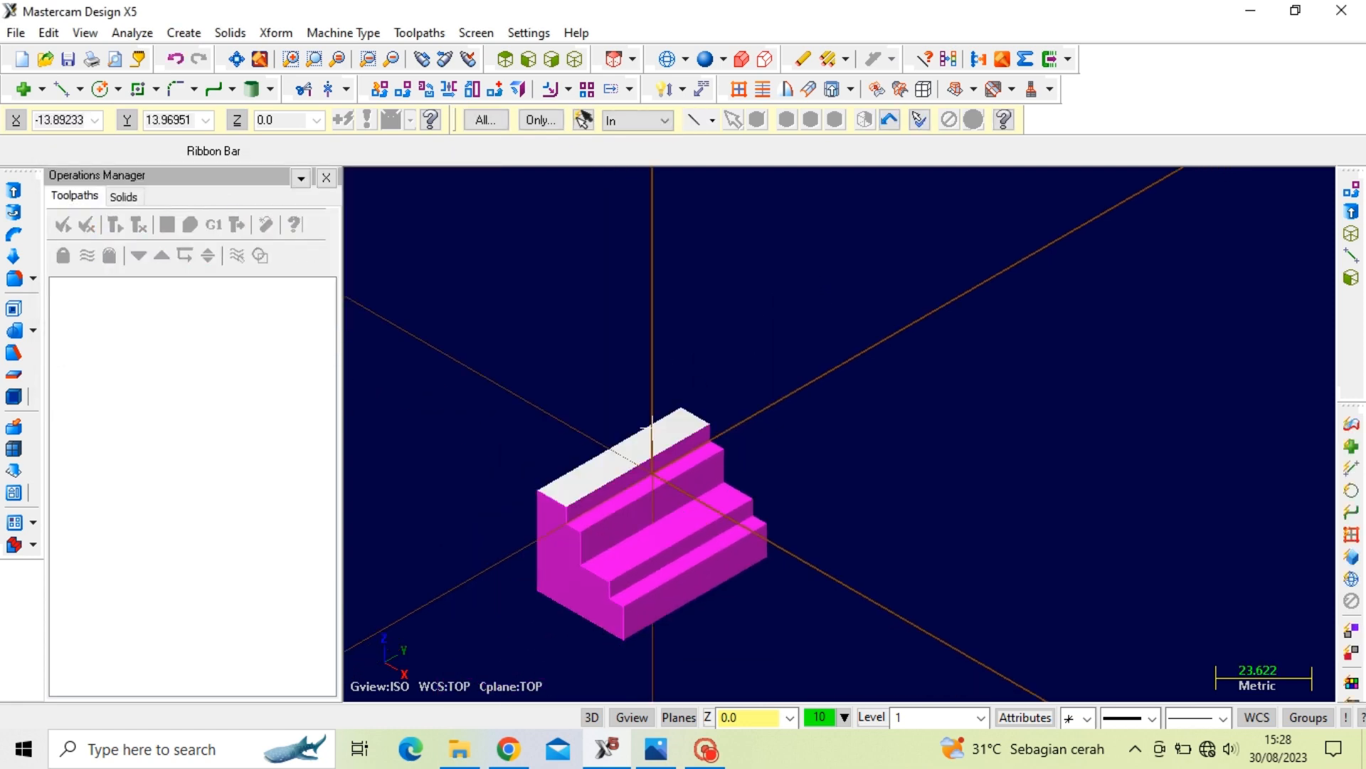
middle_click_drag(651, 427, 753, 615)
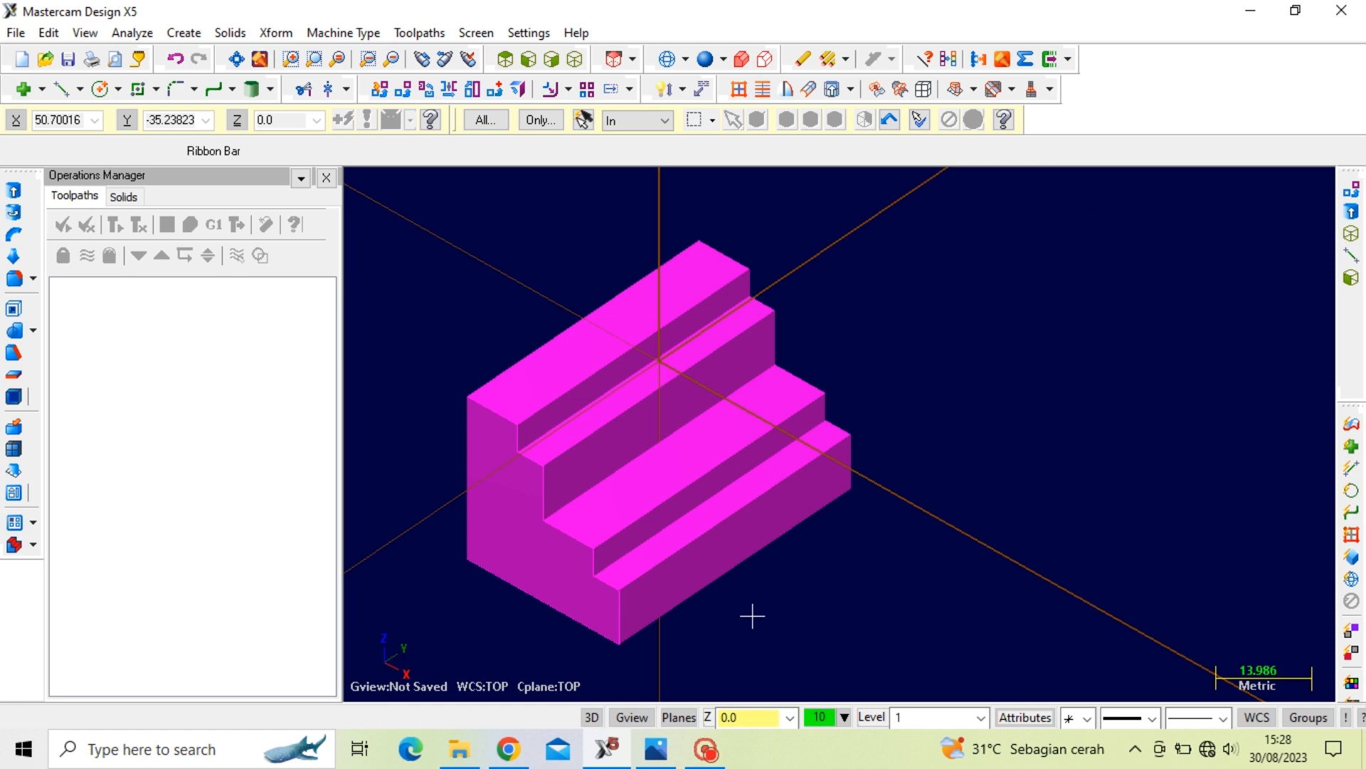
left_click(951, 61)
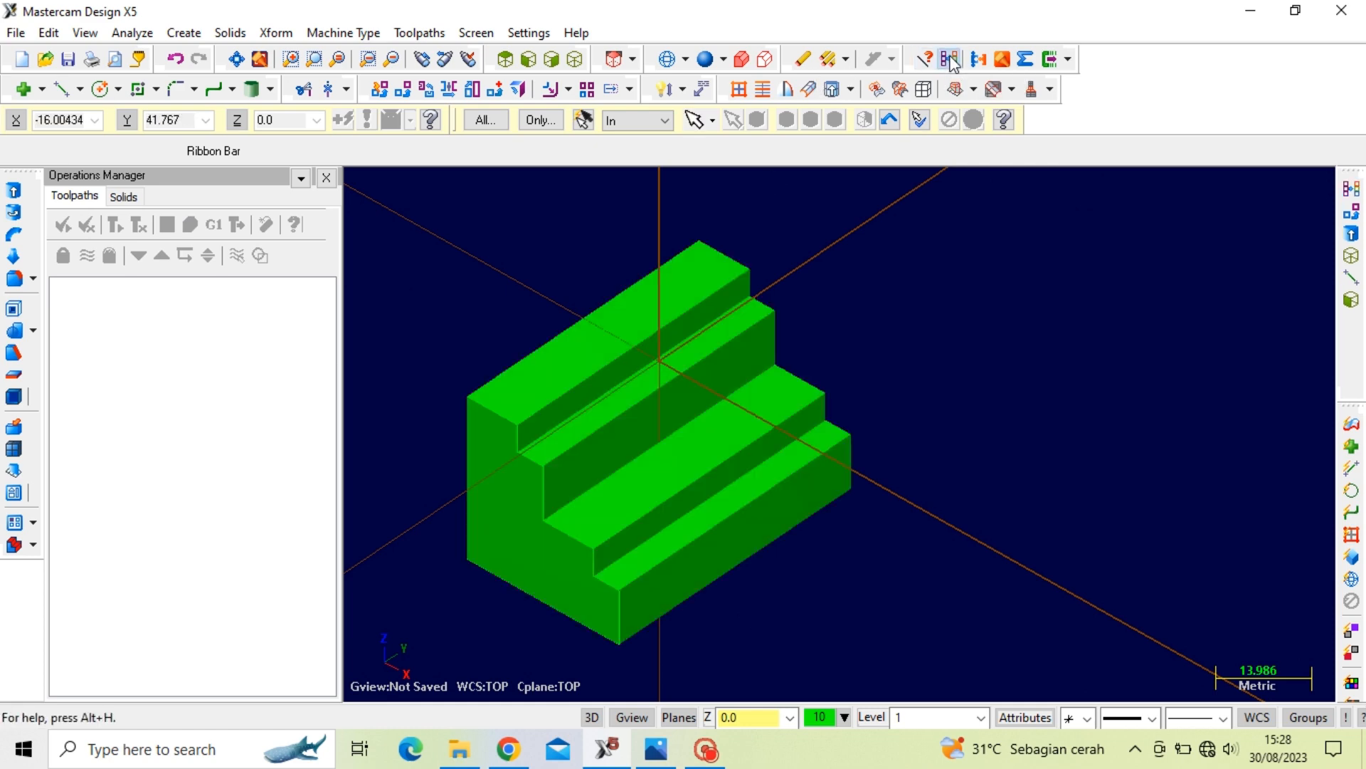
mouse_move(863, 360)
middle_mouse_down()
mouse_move(937, 327)
mouse_move(854, 338)
mouse_move(860, 357)
middle_mouse_up()
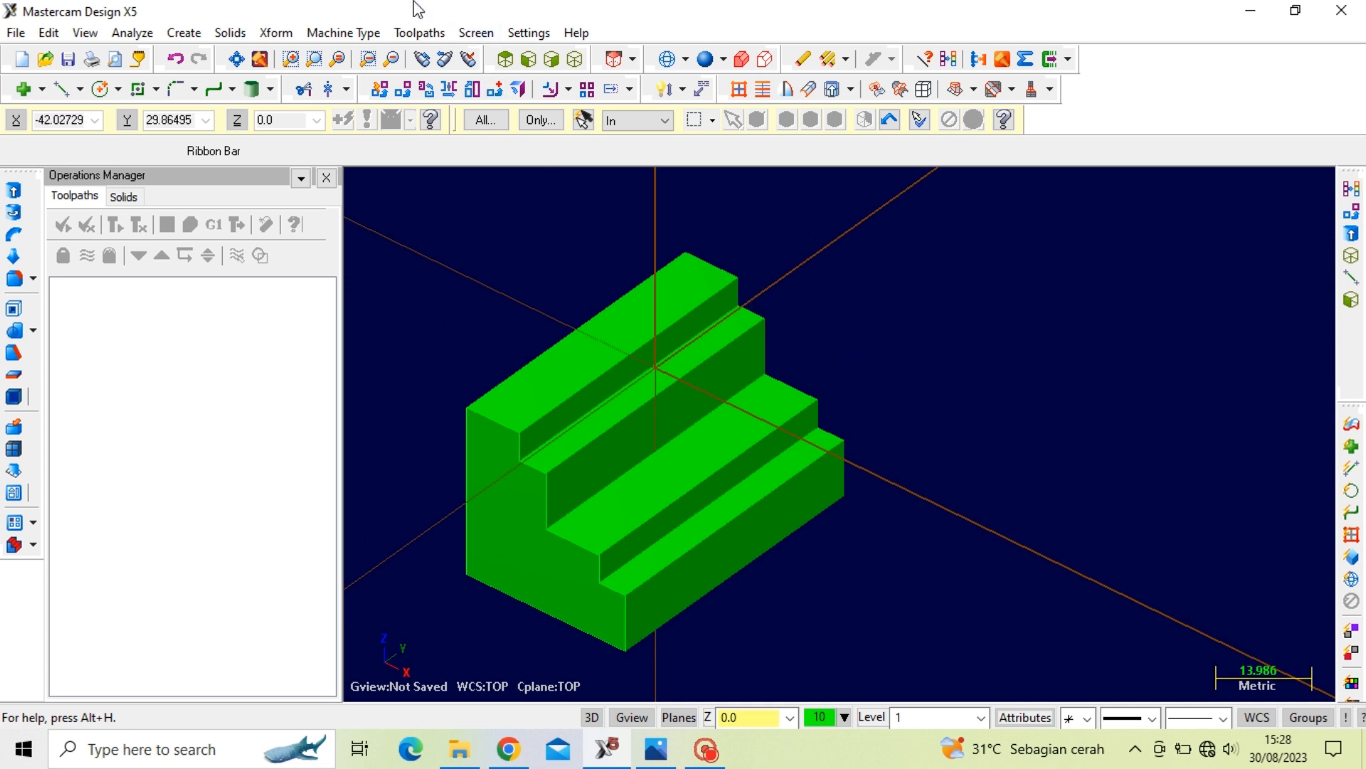
Set the machine type to the default mill
left_click(343, 33)
mouse_move(356, 57)
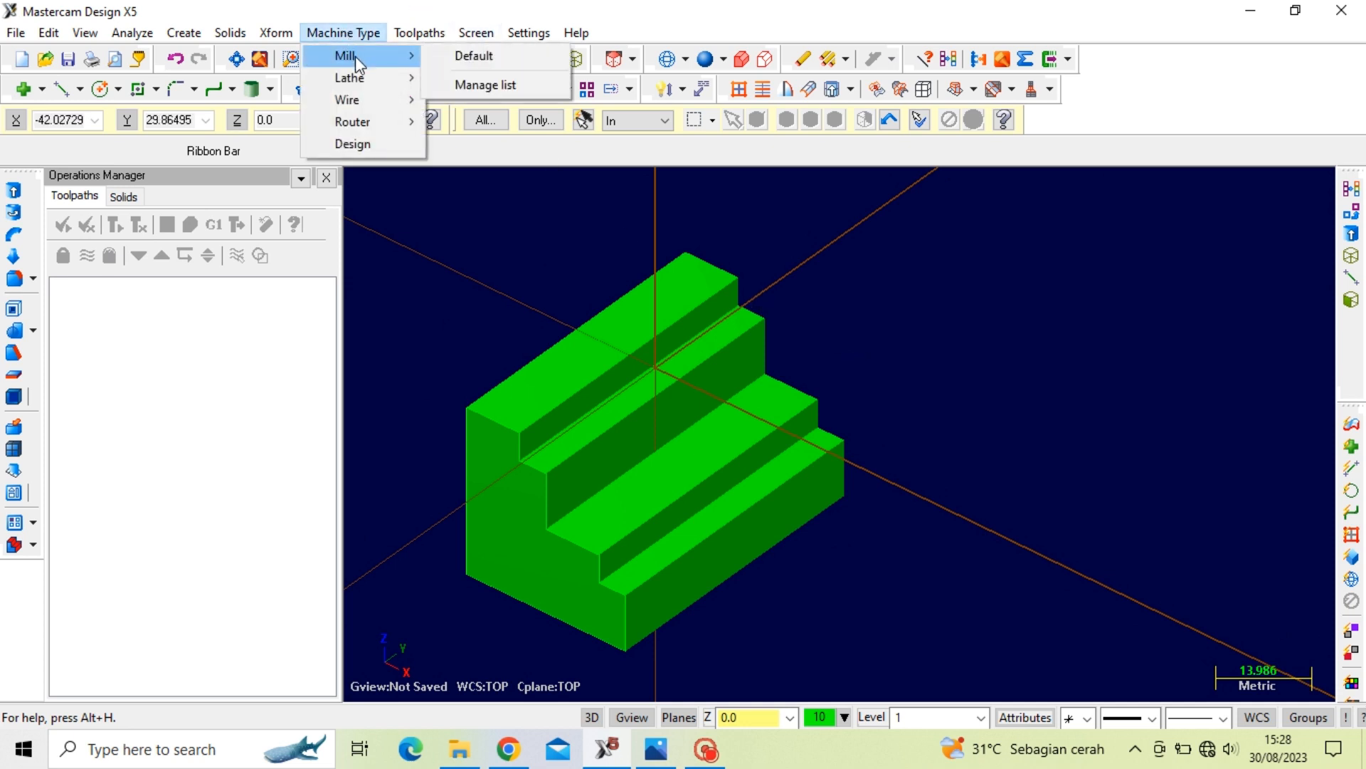
left_click(460, 59)
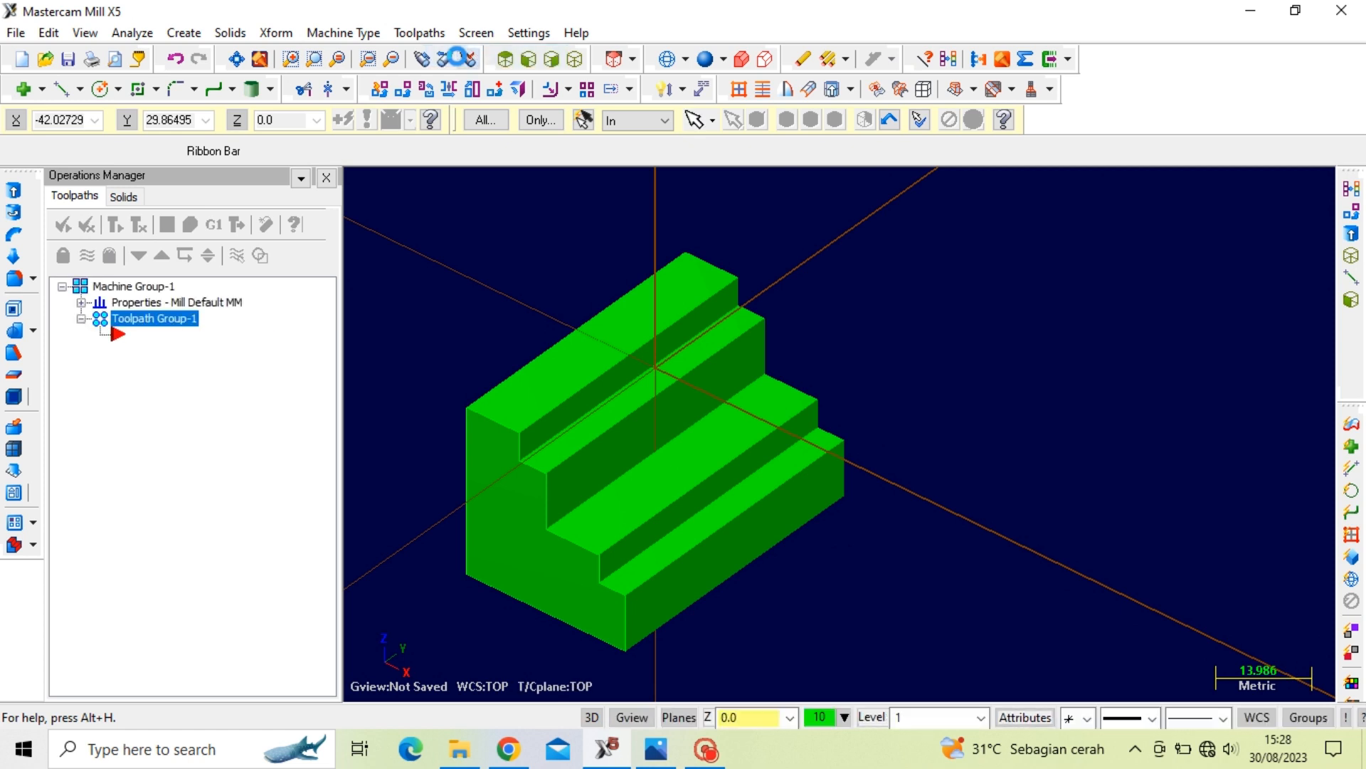
left_click(419, 32)
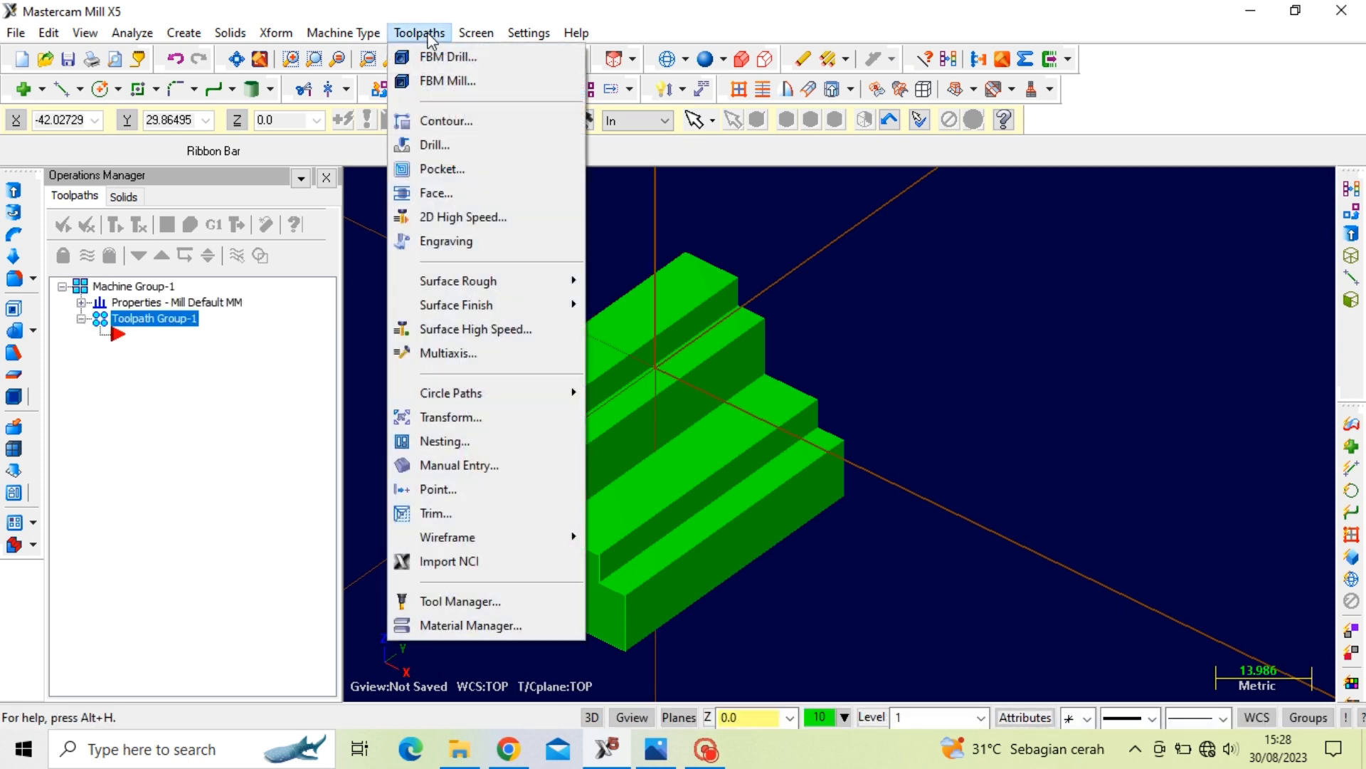
left_click(478, 327)
left_click(152, 283)
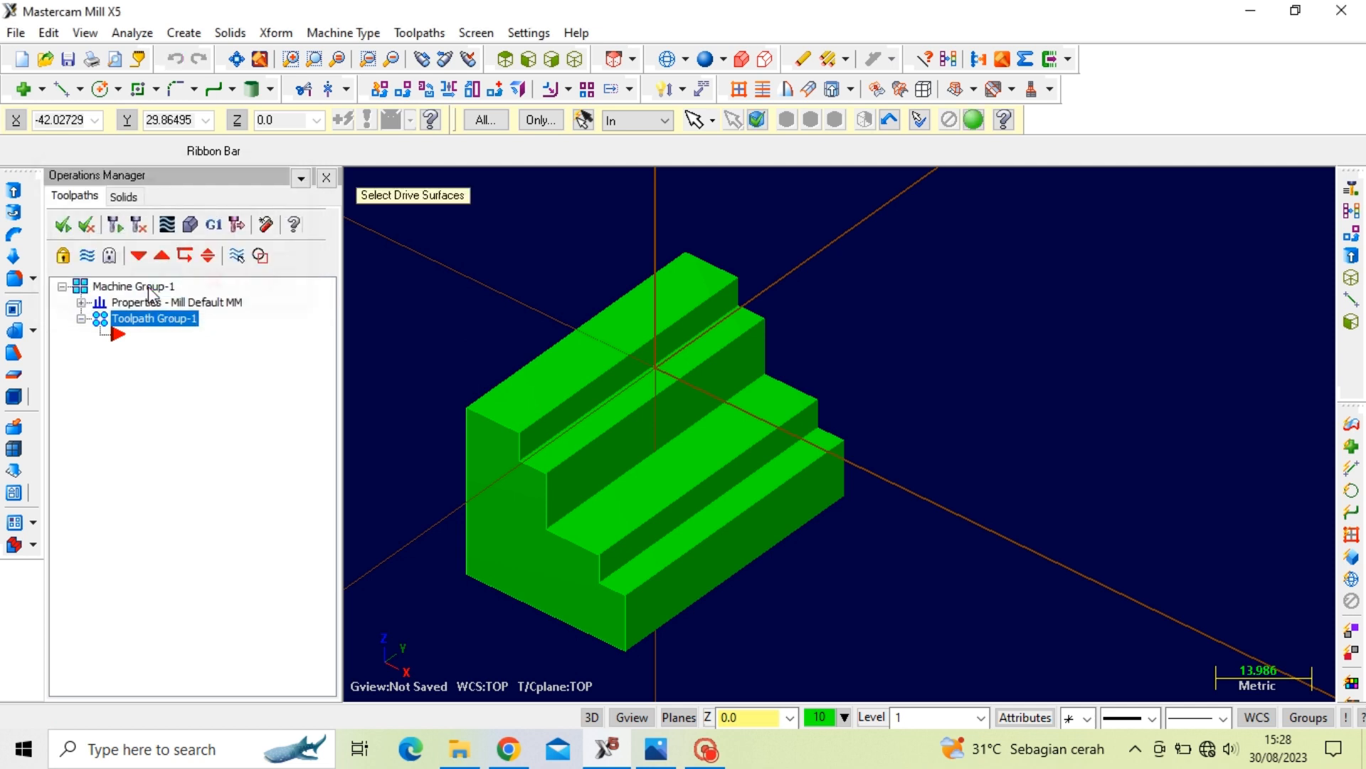
left_click(618, 347)
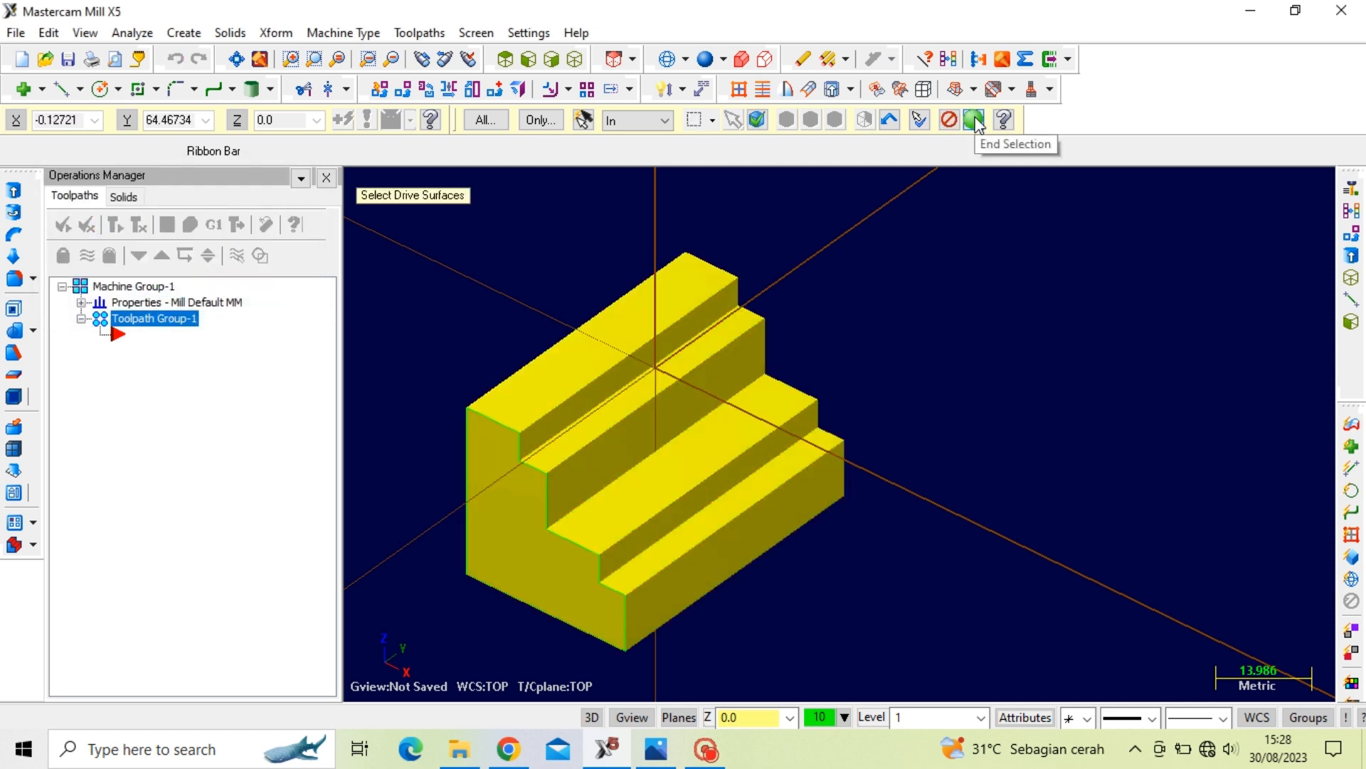
left_click(975, 121)
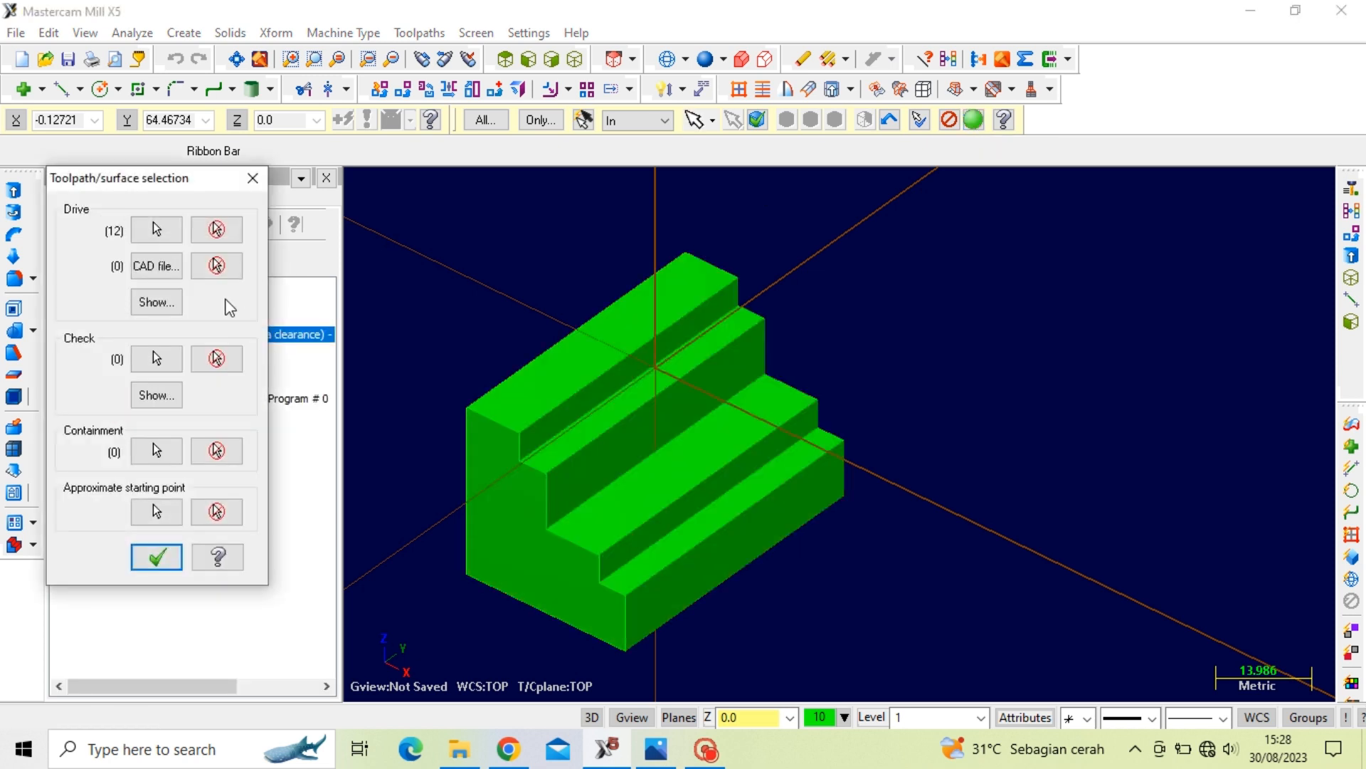
left_click(161, 461)
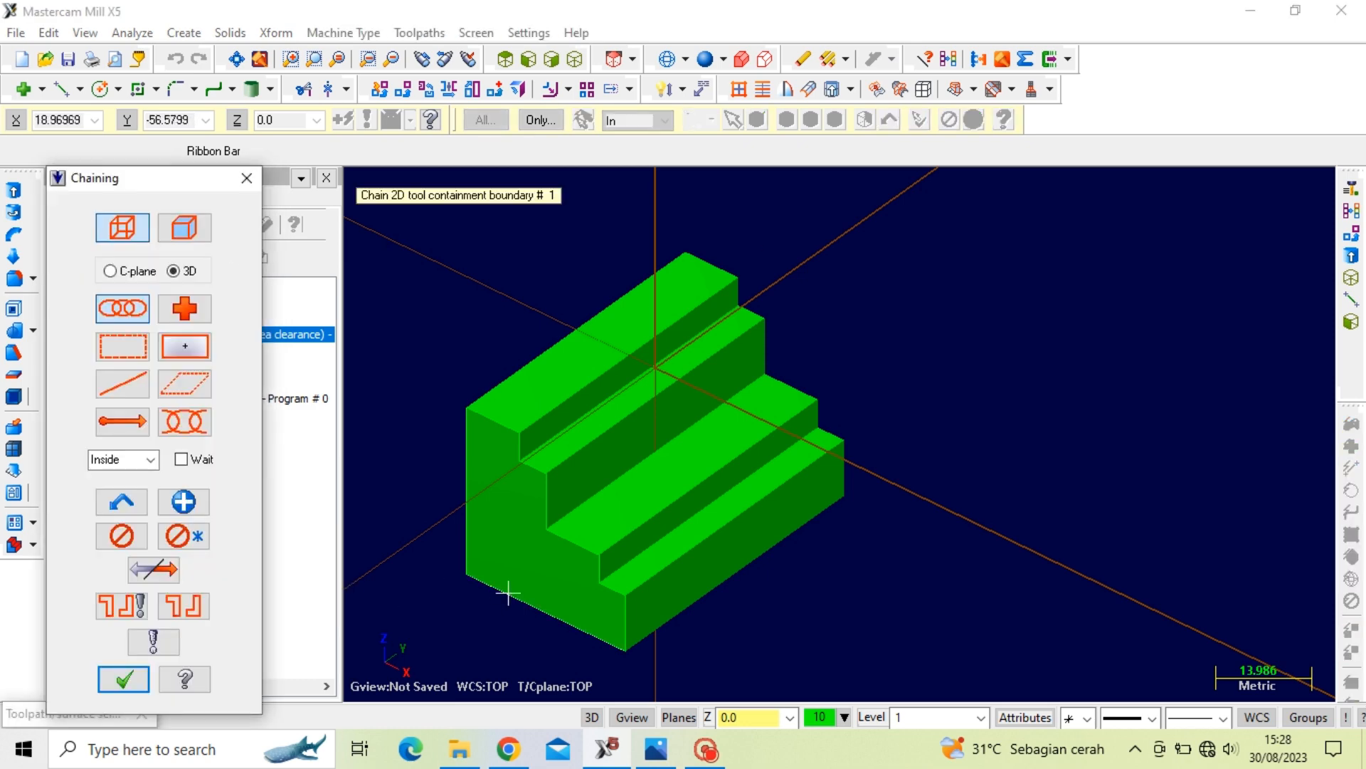
left_click(666, 61)
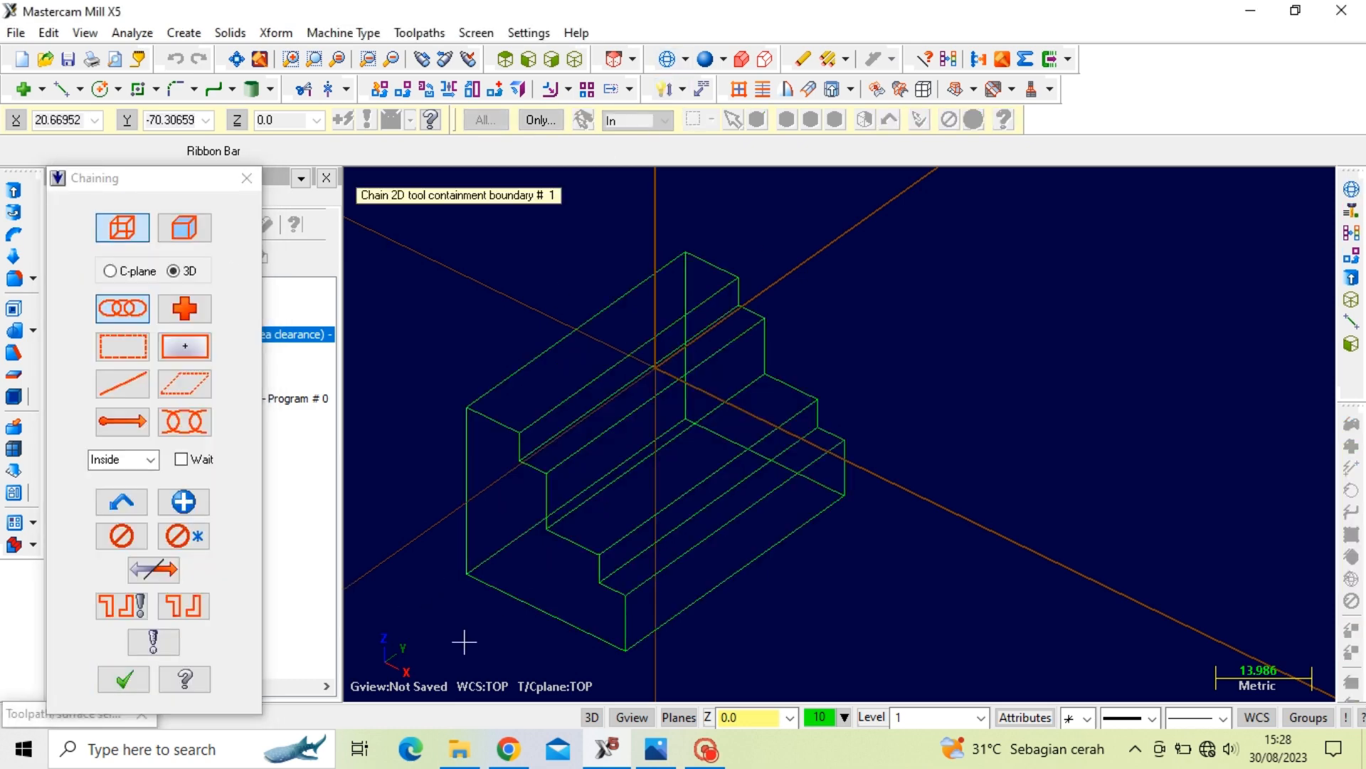
left_click(501, 598)
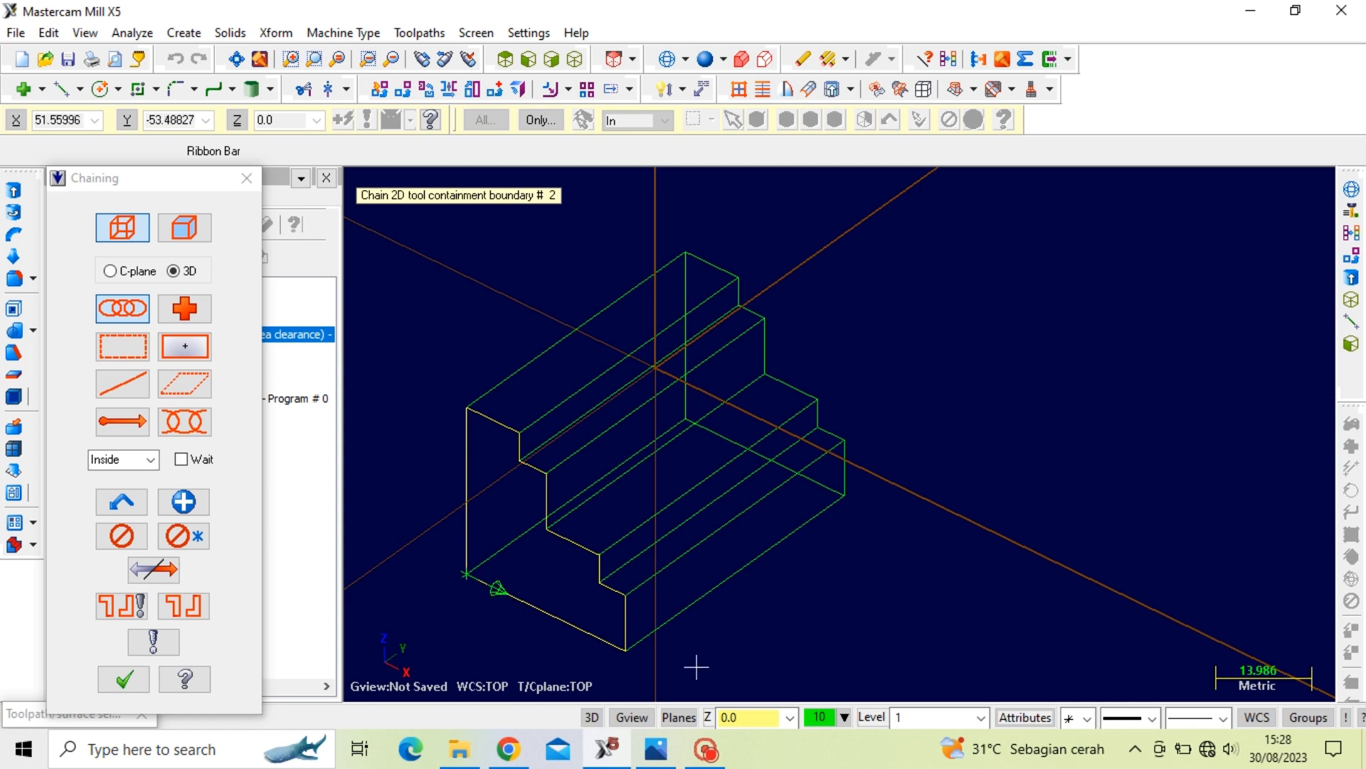
left_click(242, 186)
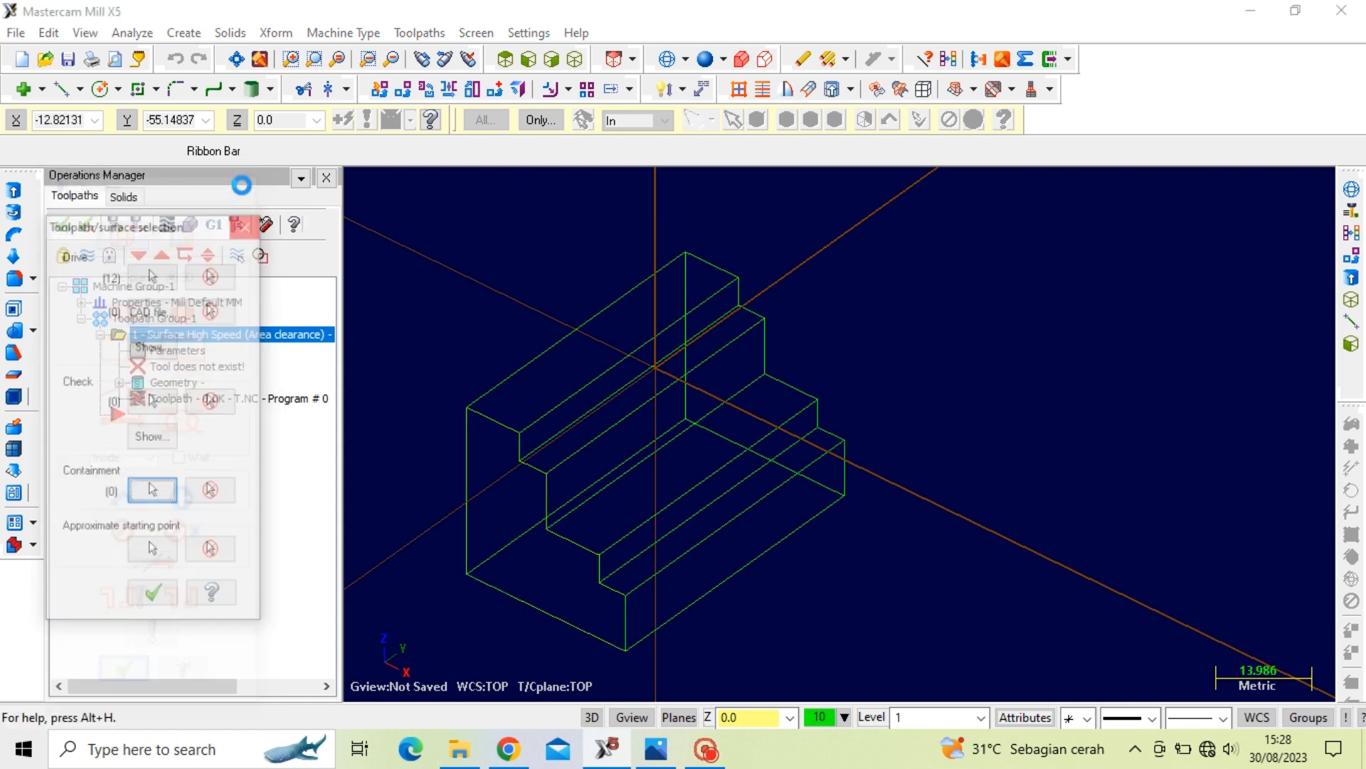
left_click(253, 185)
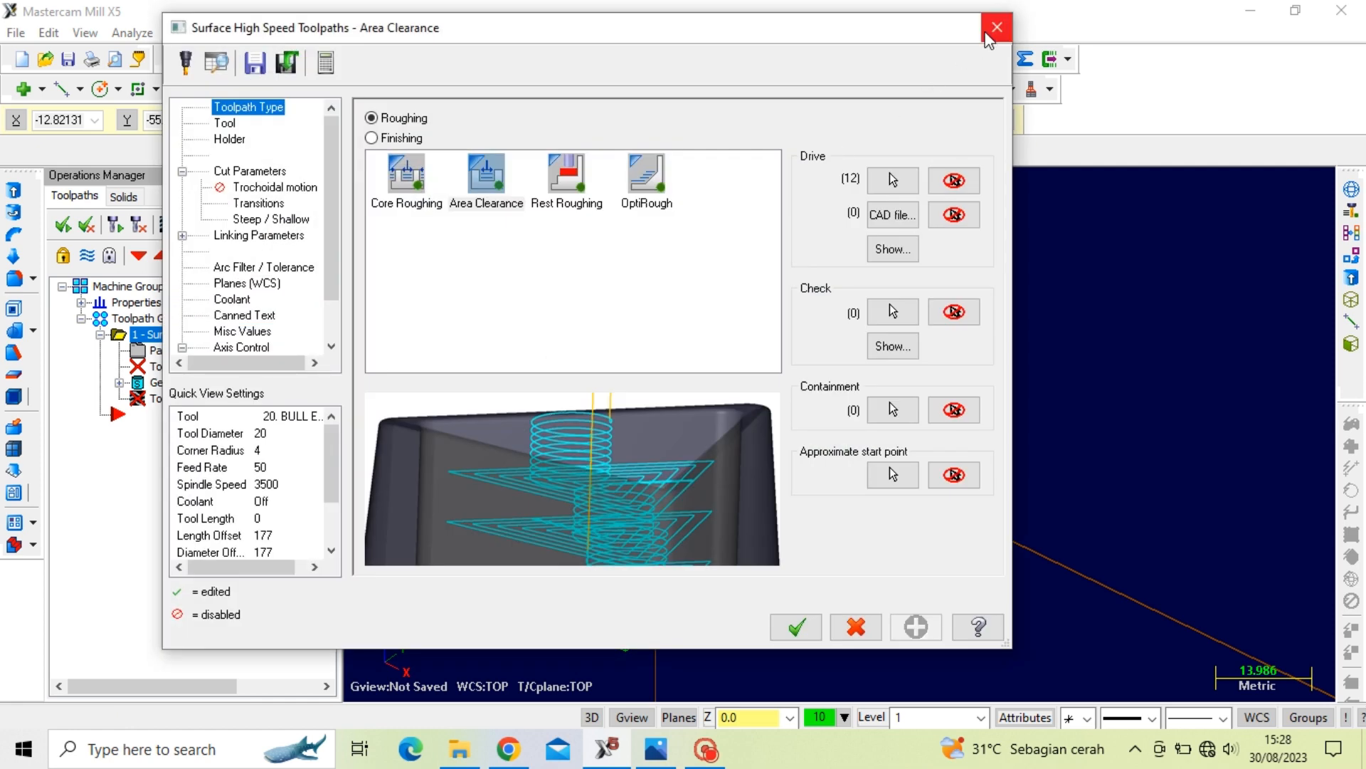
left_click(996, 27)
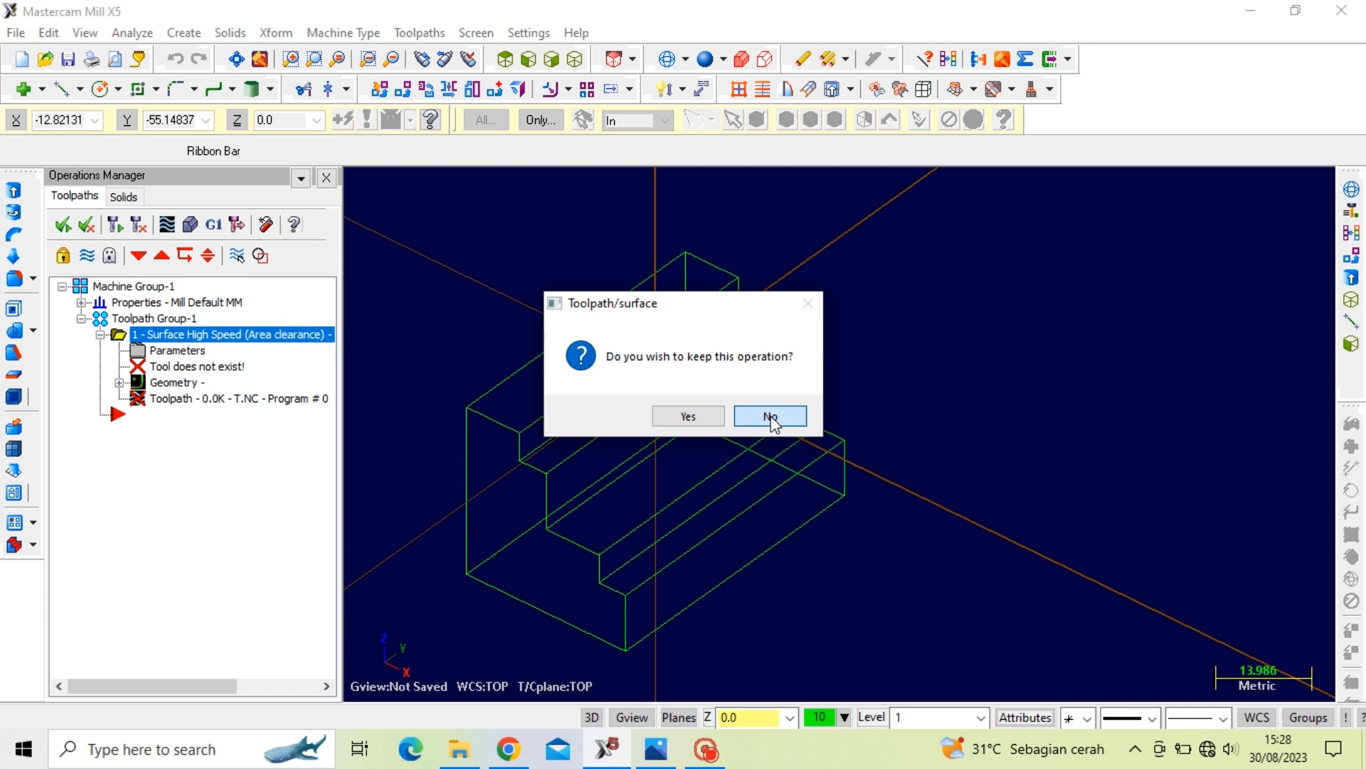
left_click(771, 417)
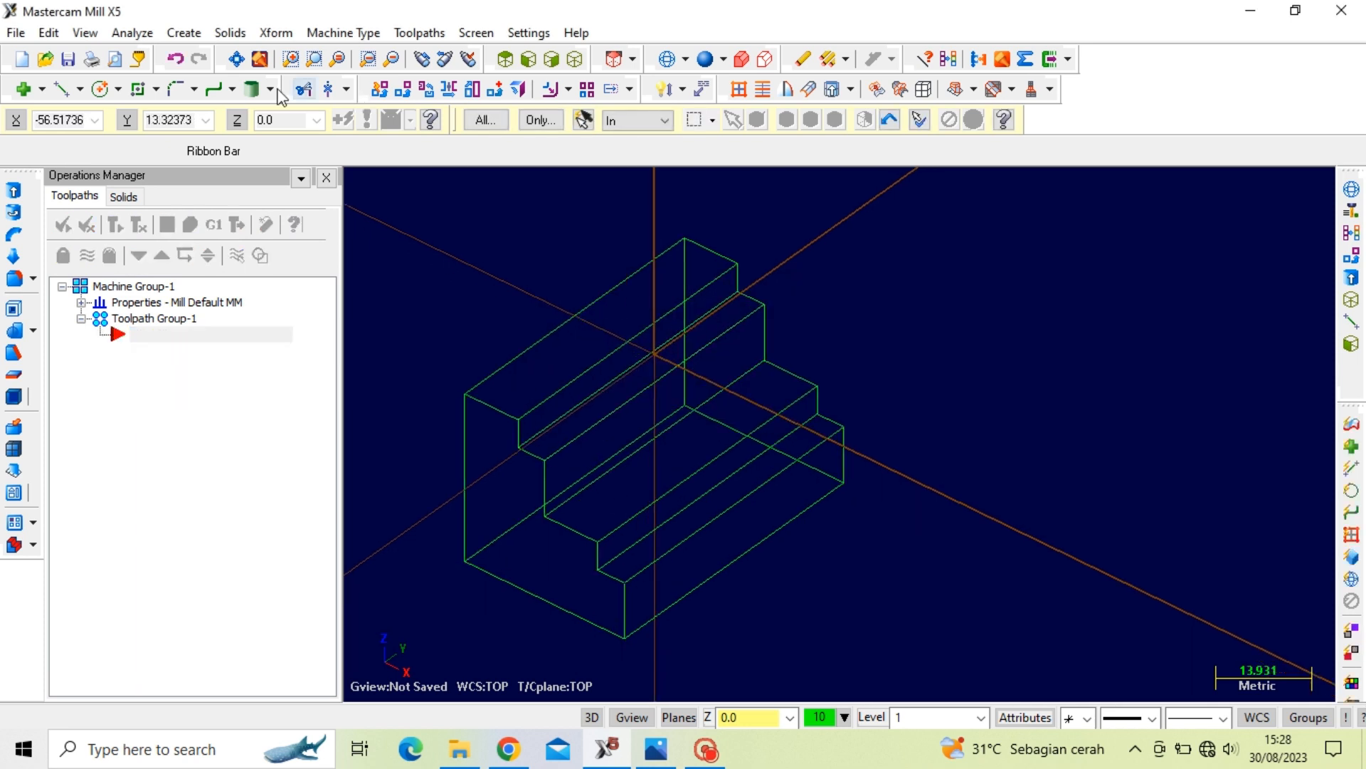
Draw a rectangle 30 mm wide and 50 mm high around the block's base, starting from its corner at X-15, Y-25, Z-30
left_click(135, 90)
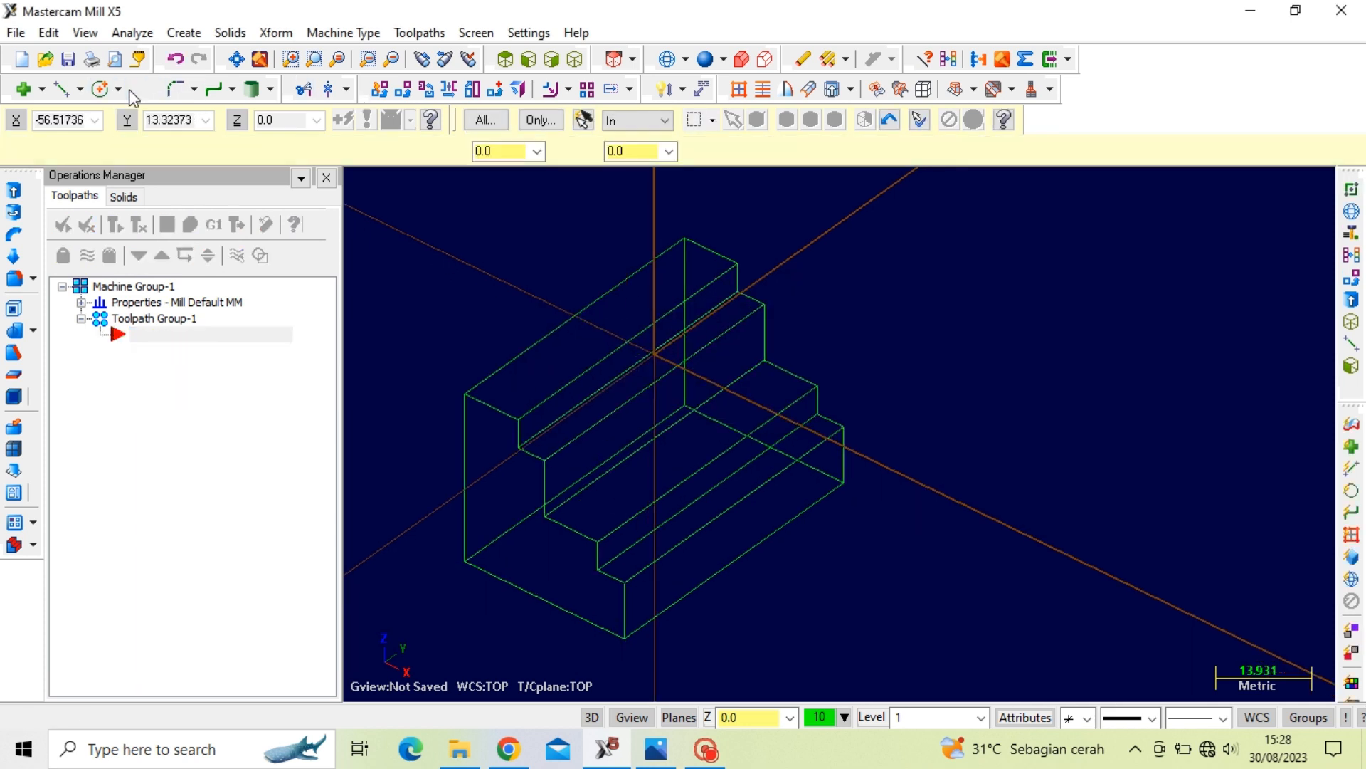
left_click(465, 561)
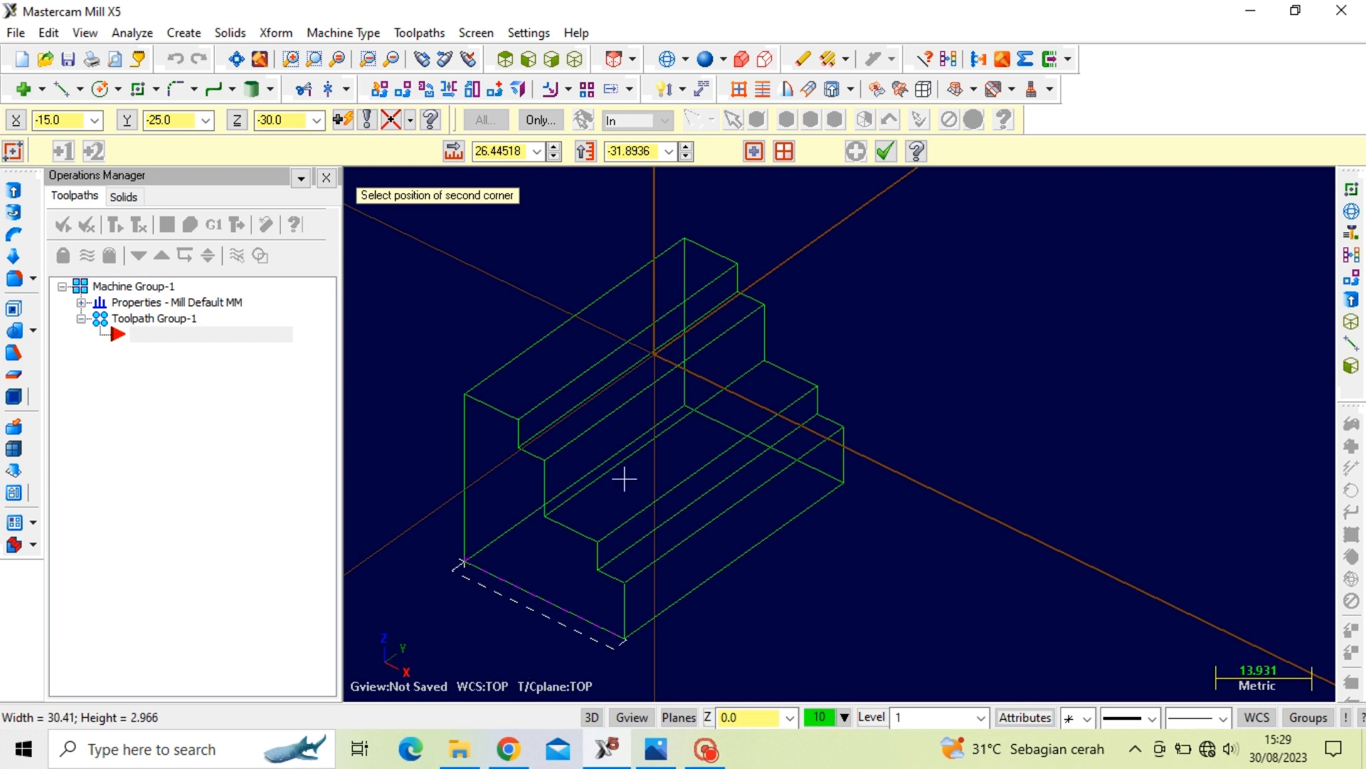
left_click(922, 275)
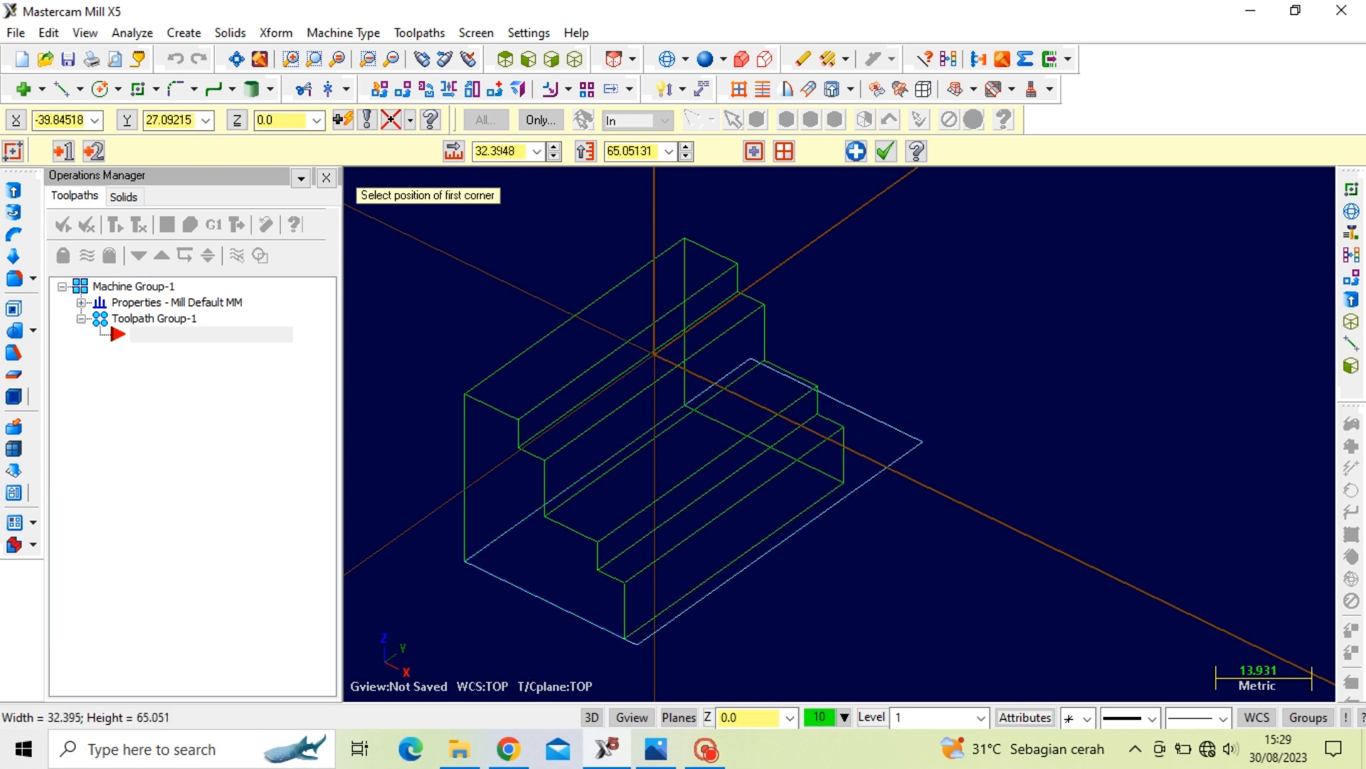
left_click(500, 150)
type("30")
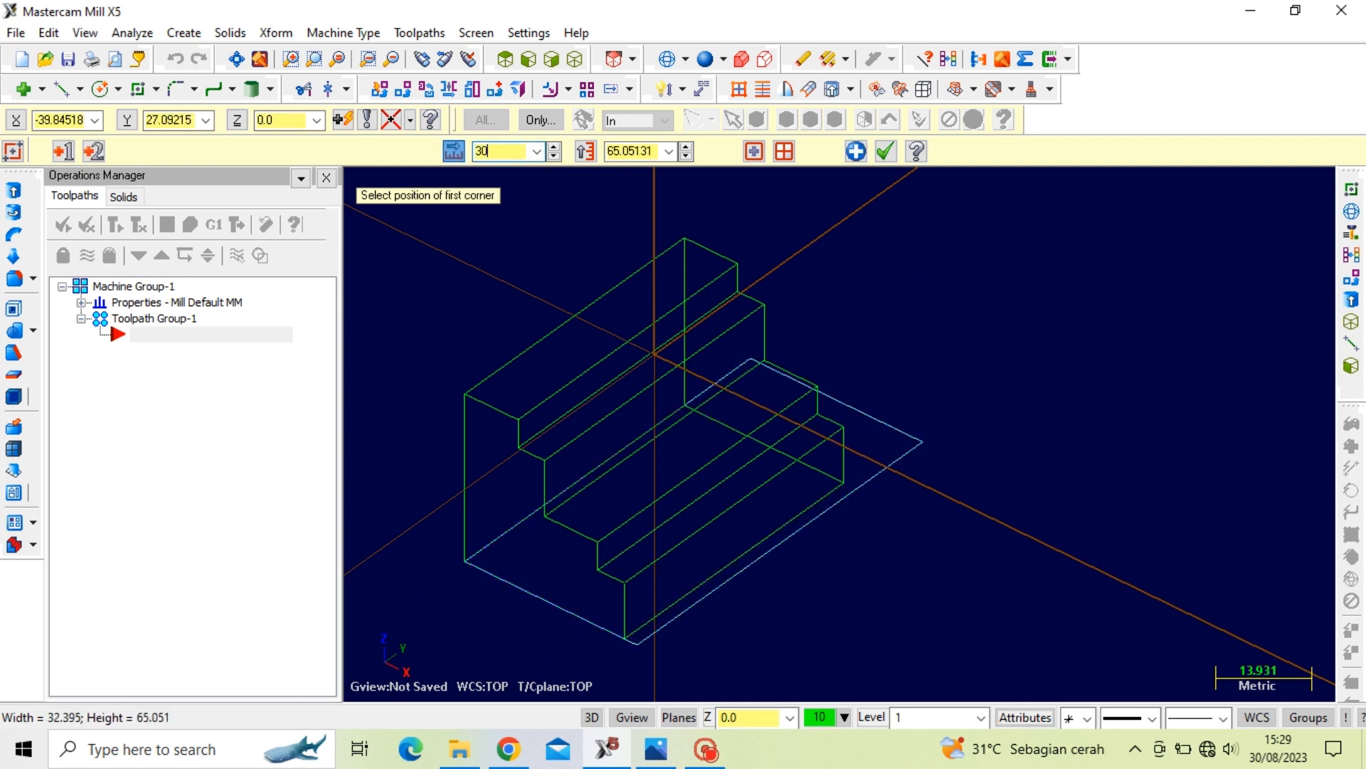
left_click(630, 151)
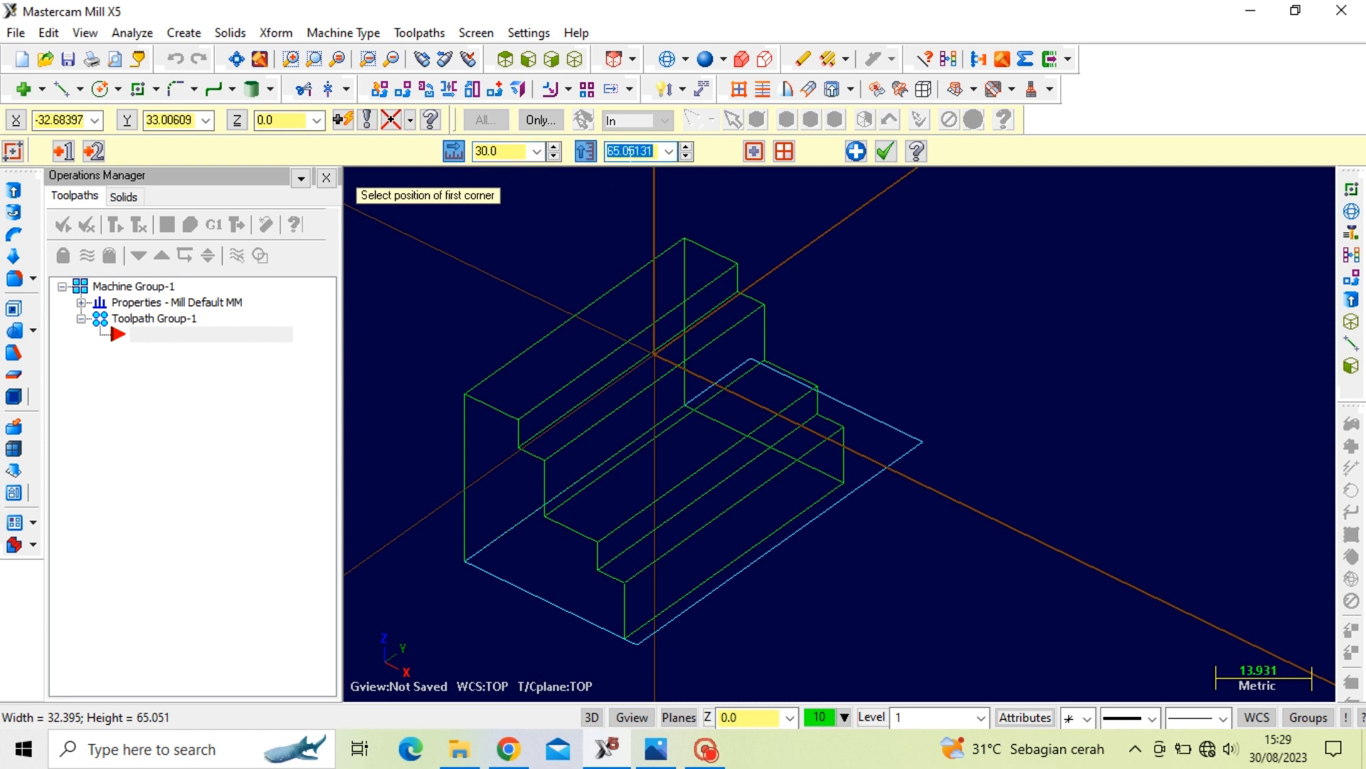
type("50")
key("Return")
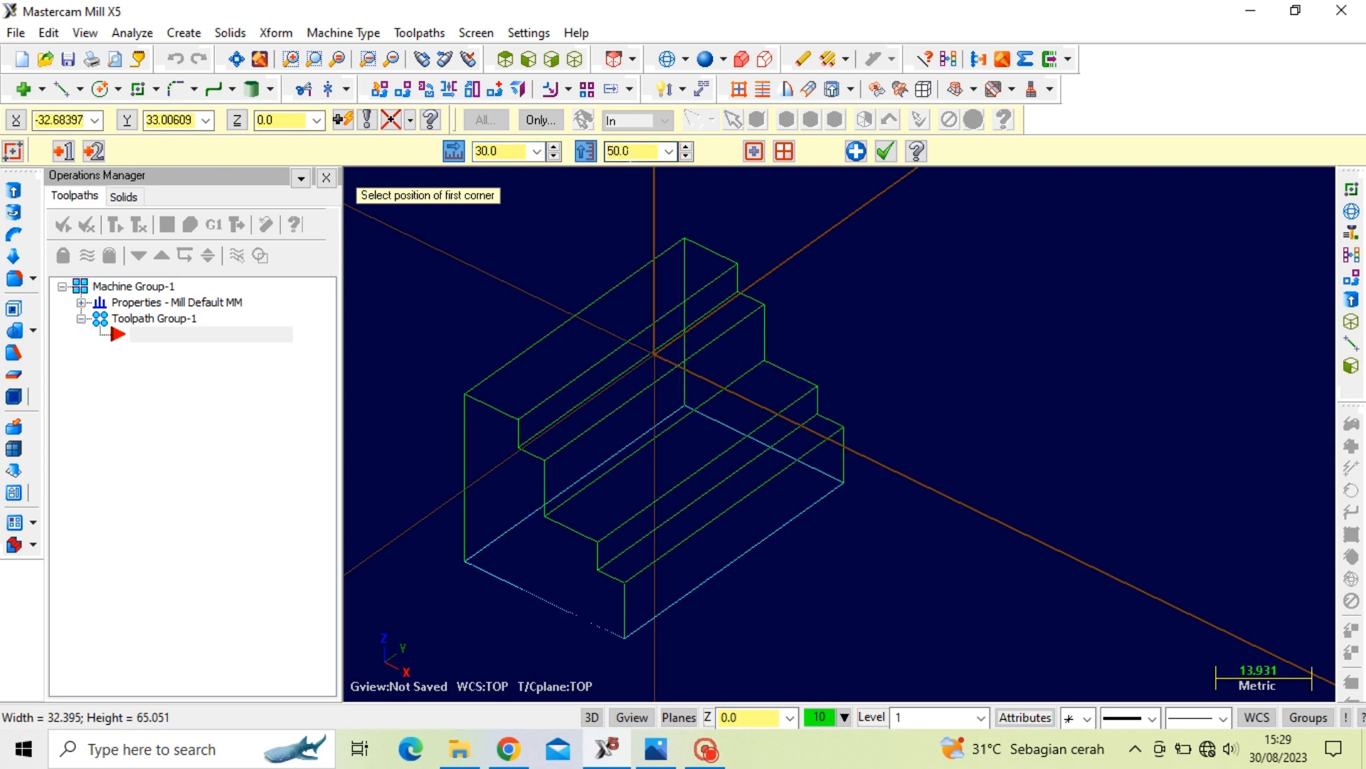
left_click(889, 154)
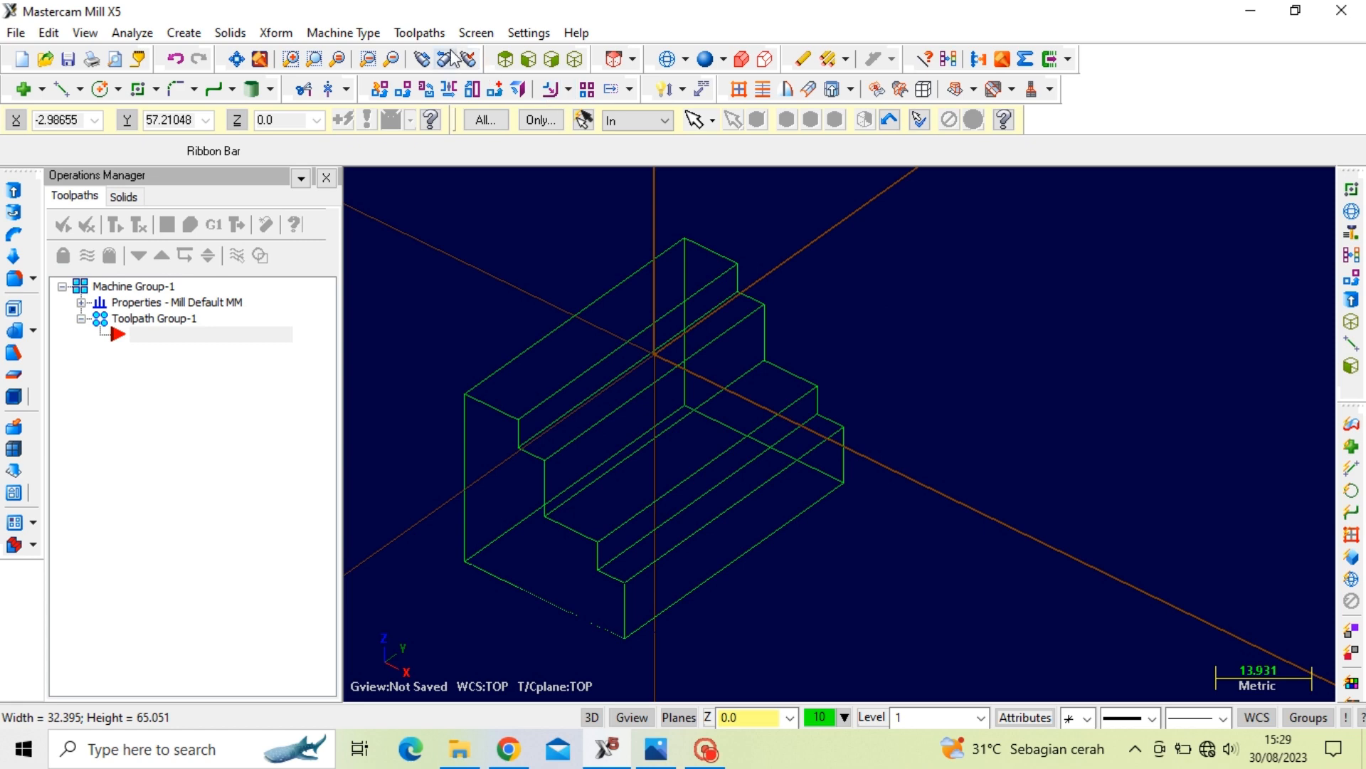
Start a Surface High Speed toolpath and select the entire stepped solid as the drive surfaces in shaded display
left_click(419, 33)
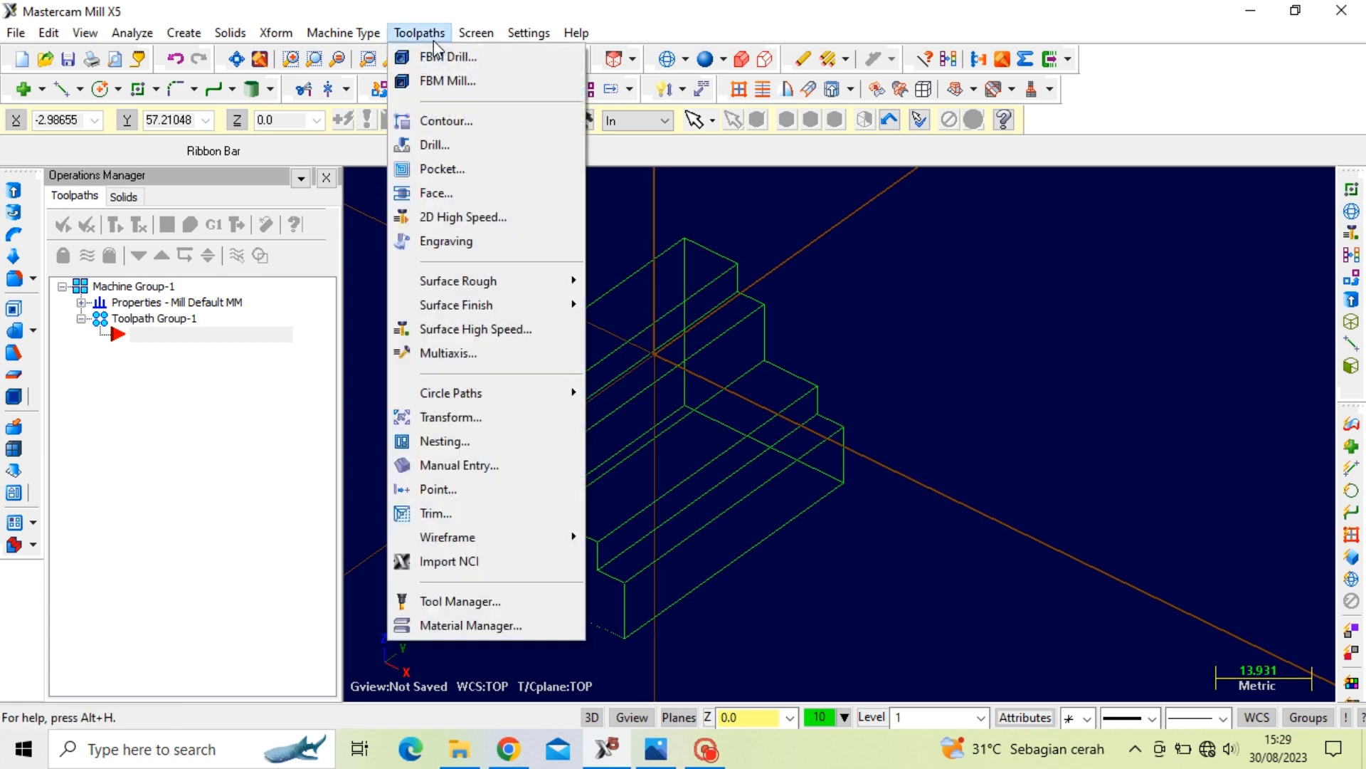
left_click(510, 331)
left_click(169, 291)
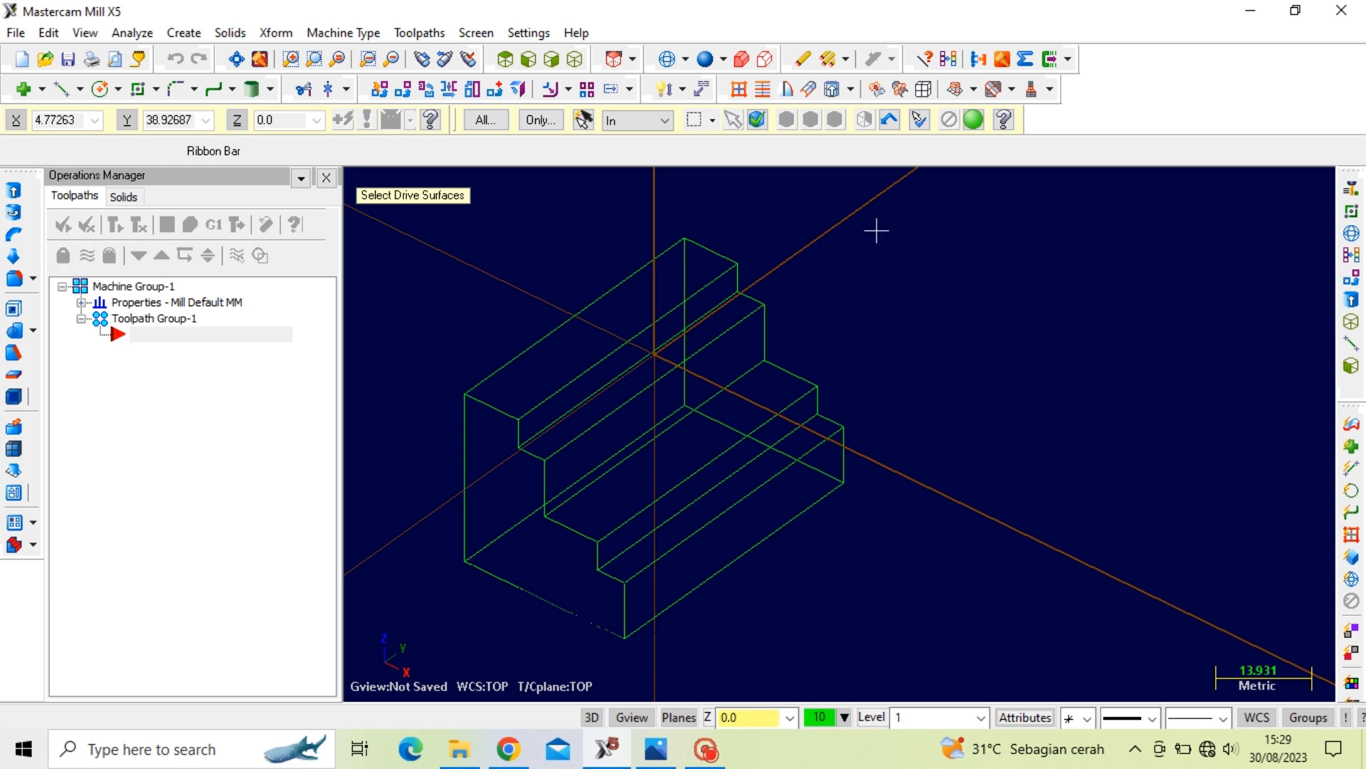
left_click(706, 61)
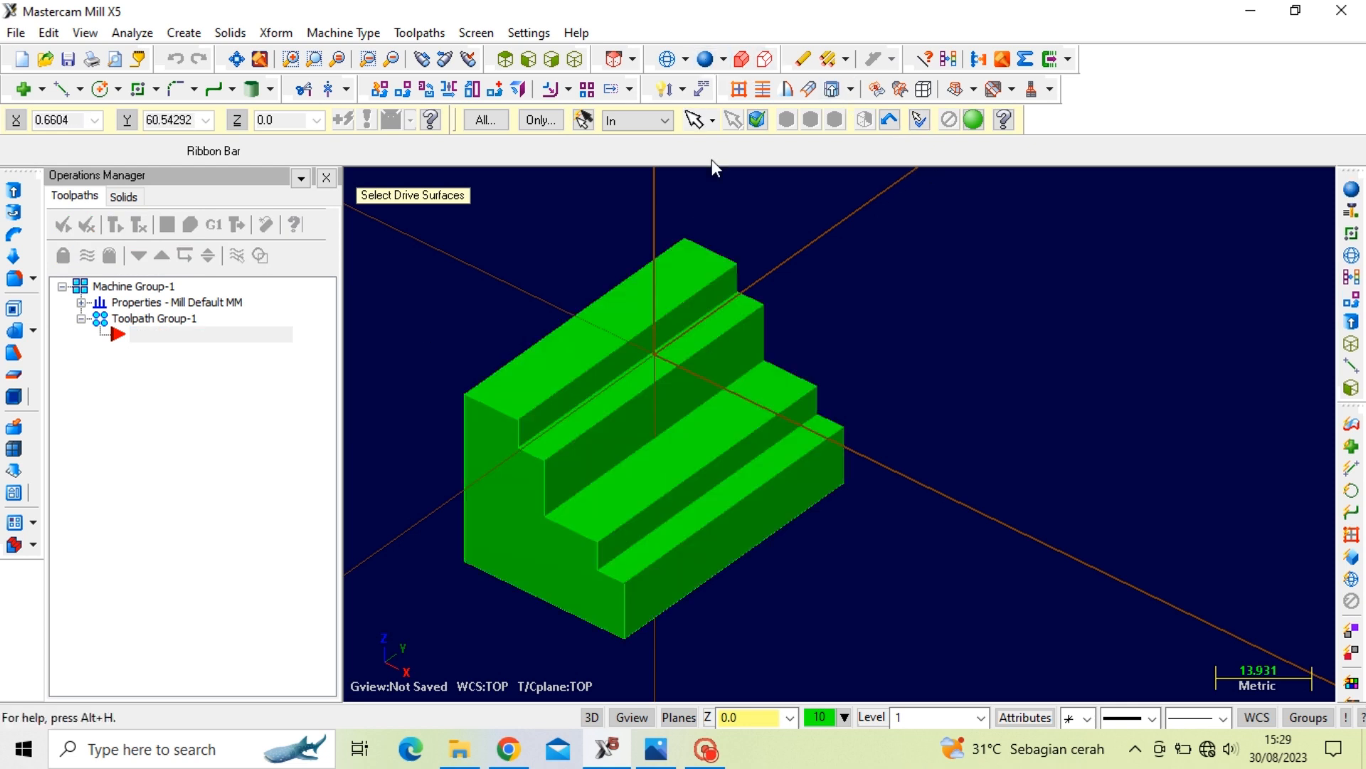
left_click(692, 290)
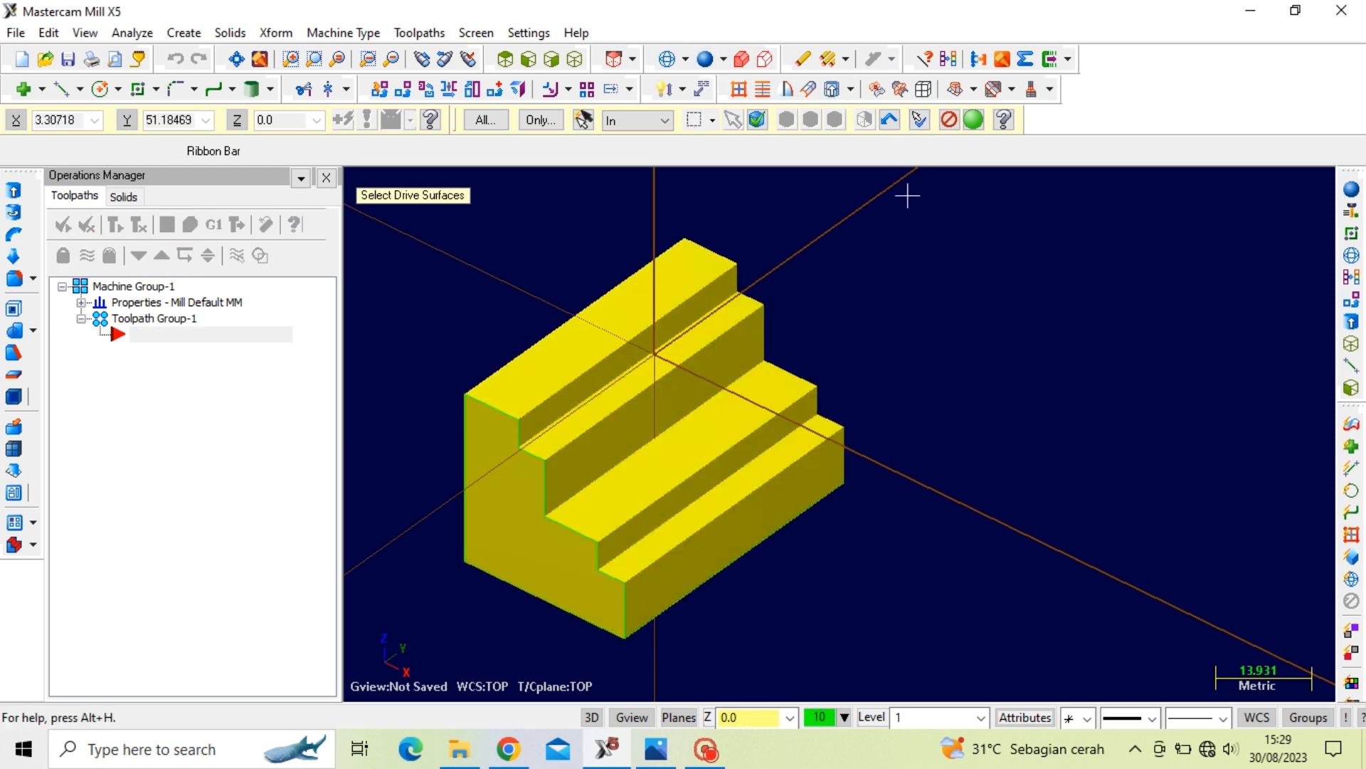
left_click(974, 121)
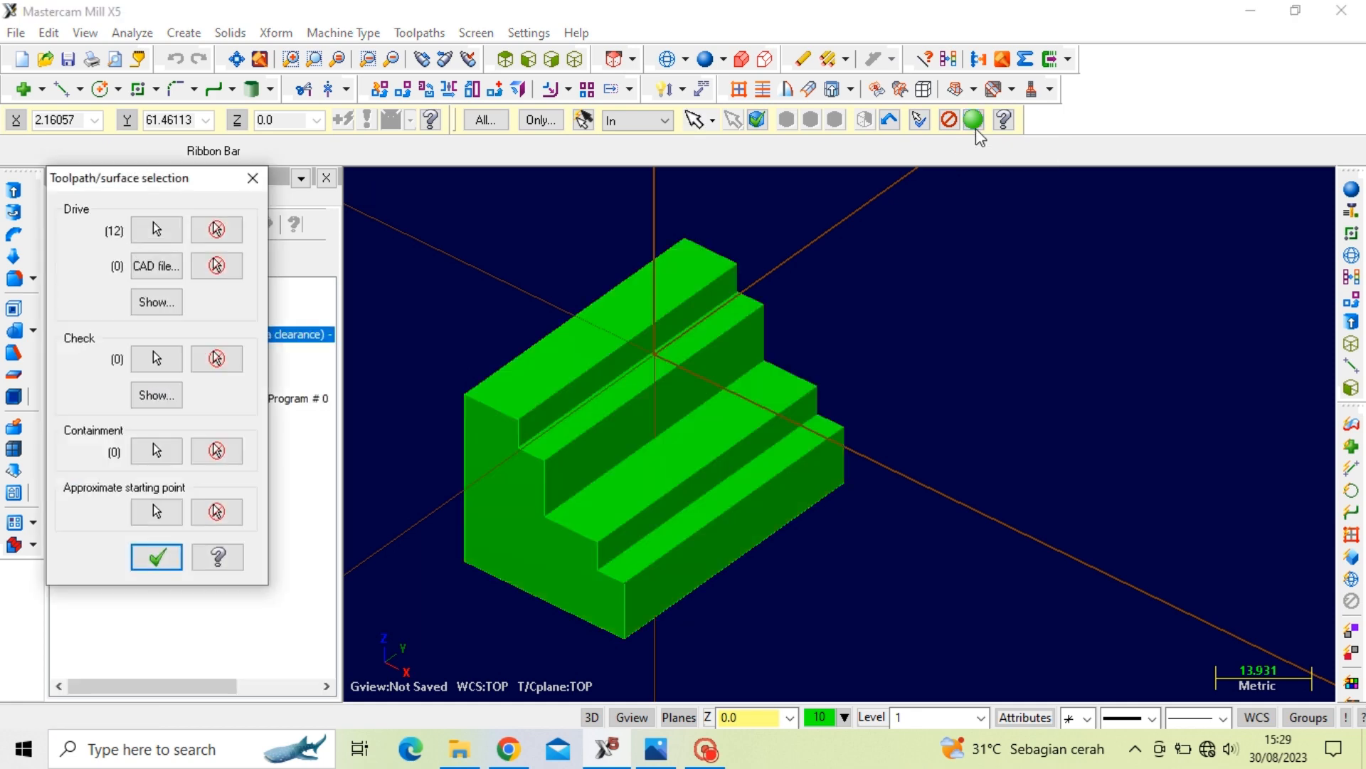
Chain the rectangle around the block's base as the tool containment boundary, using wireframe display
left_click(153, 469)
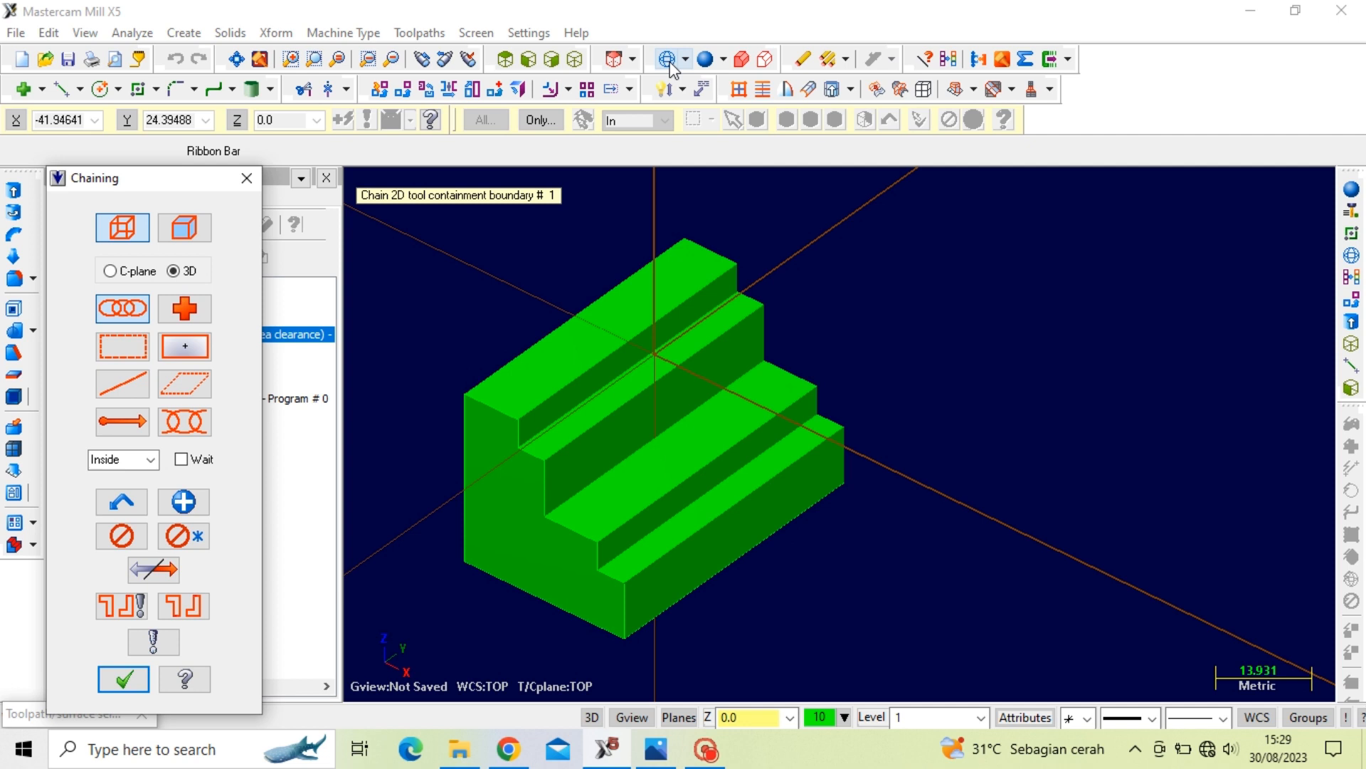
left_click(667, 61)
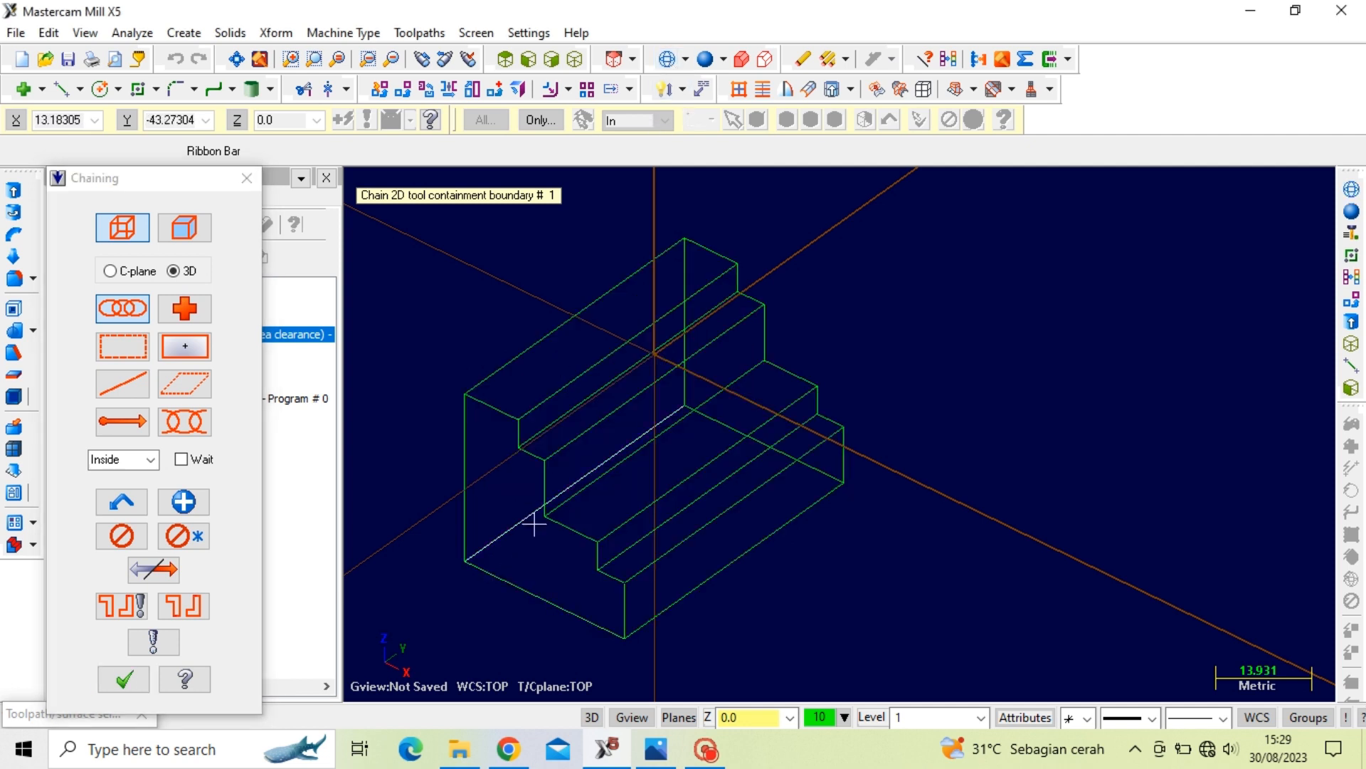
left_click(533, 525)
left_click(527, 588)
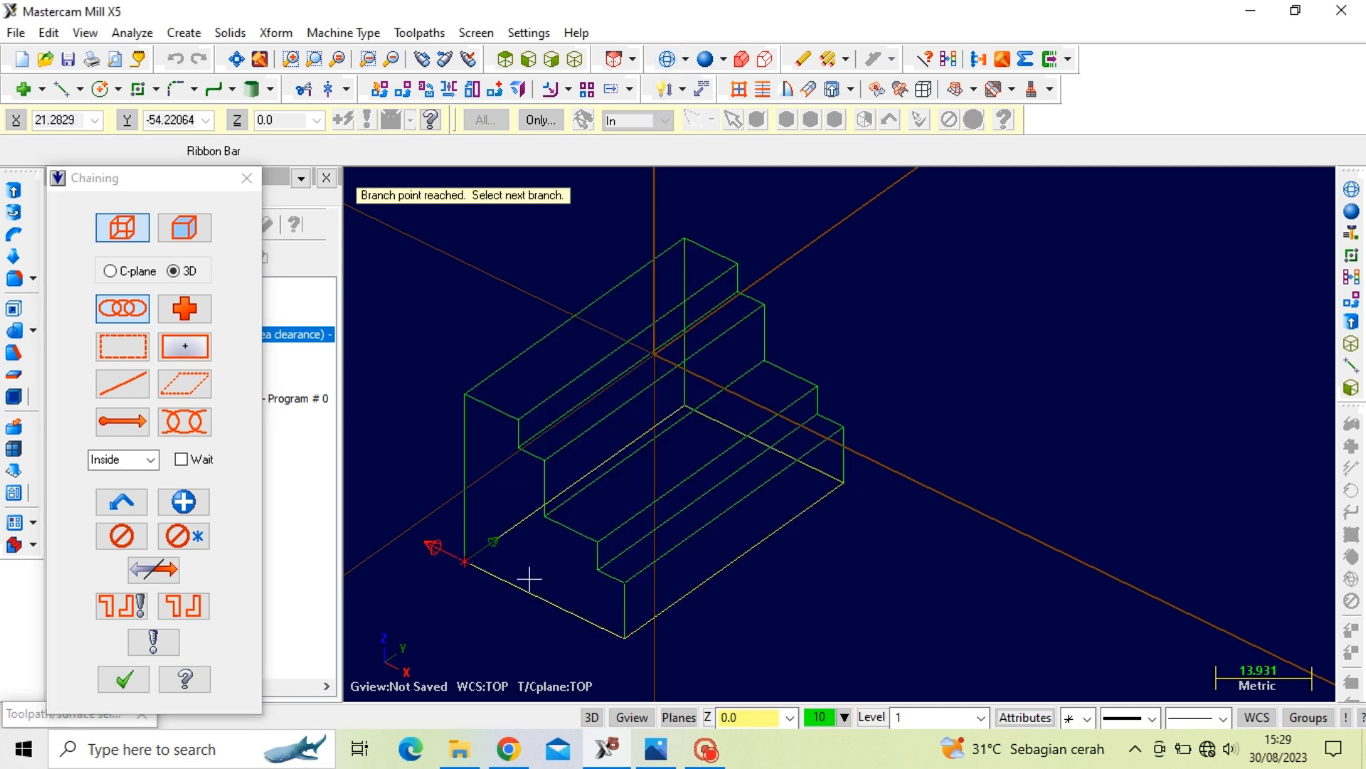
left_click(123, 679)
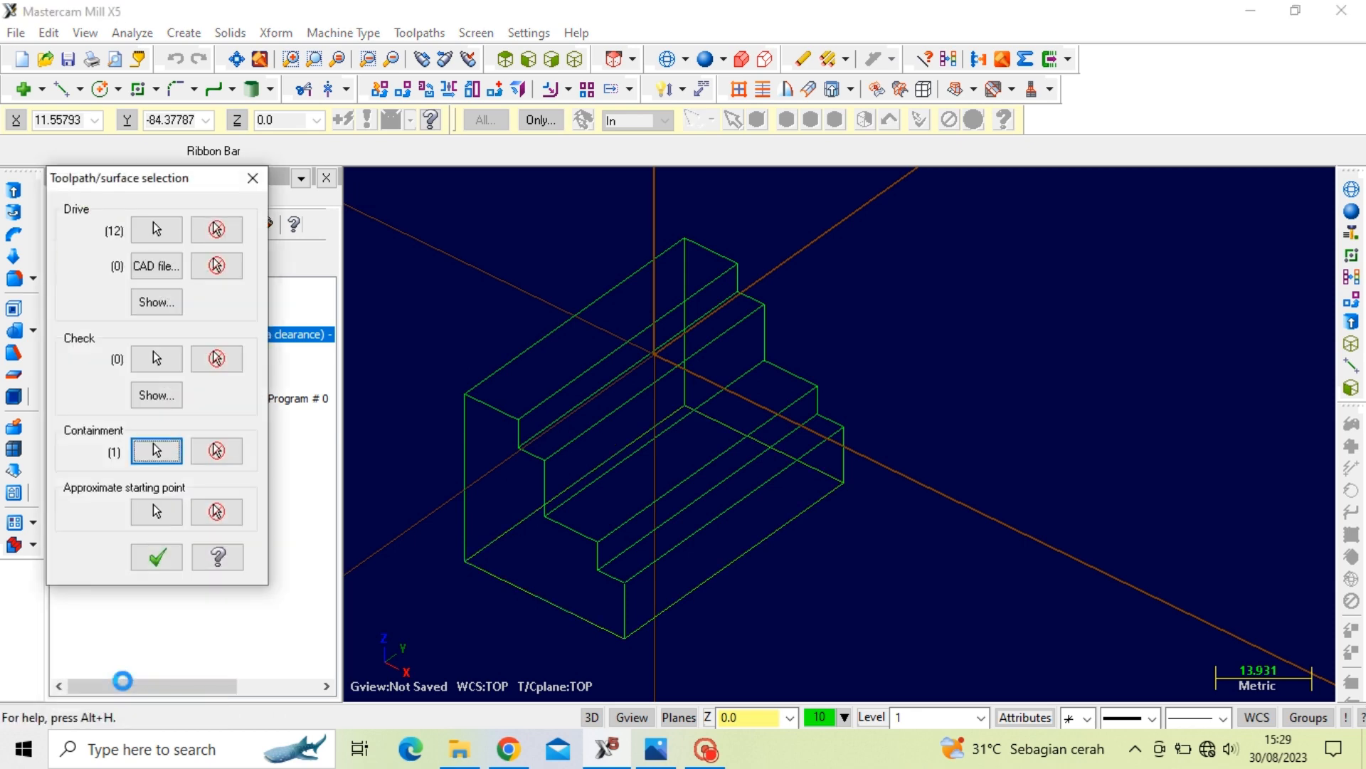
Set the approximate starting point at the block's upper corner at X-15, Y-25 and accept the surface selection
left_click(156, 511)
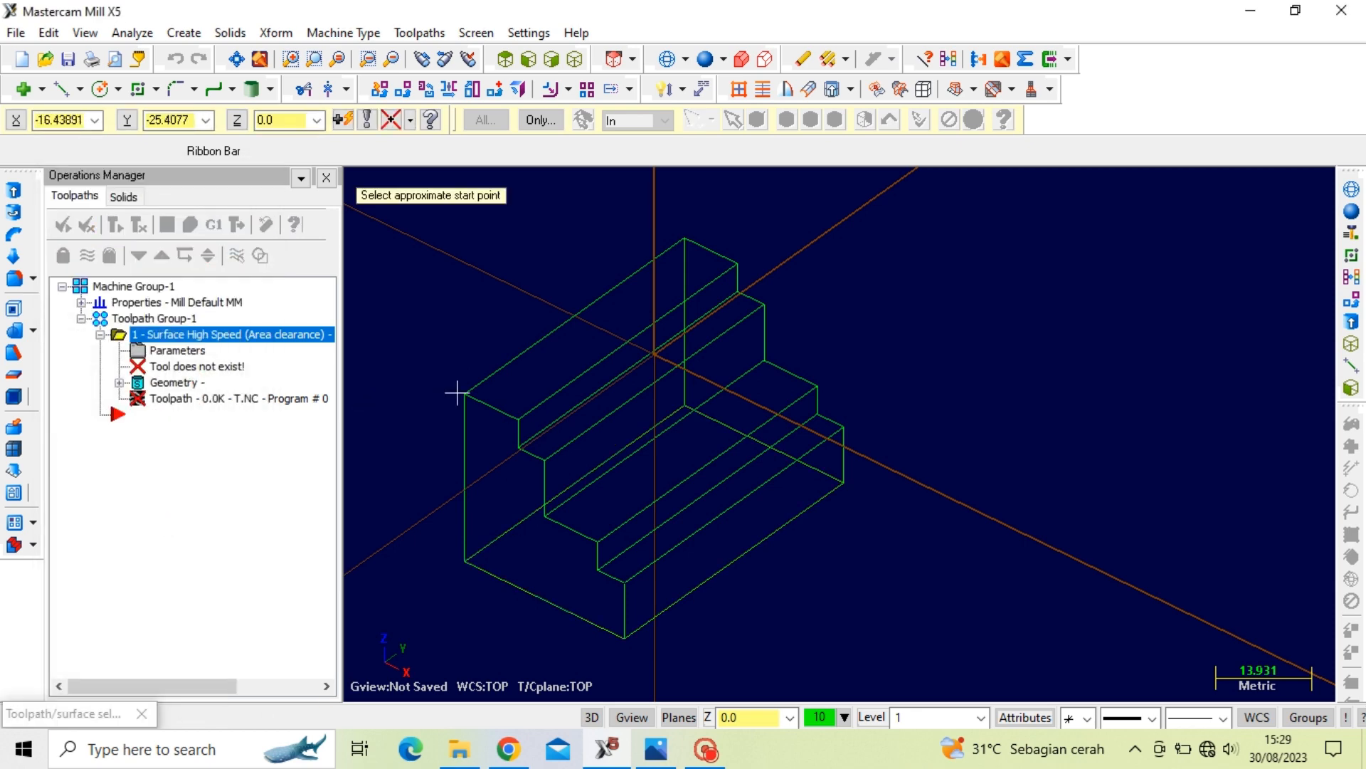
left_click(464, 392)
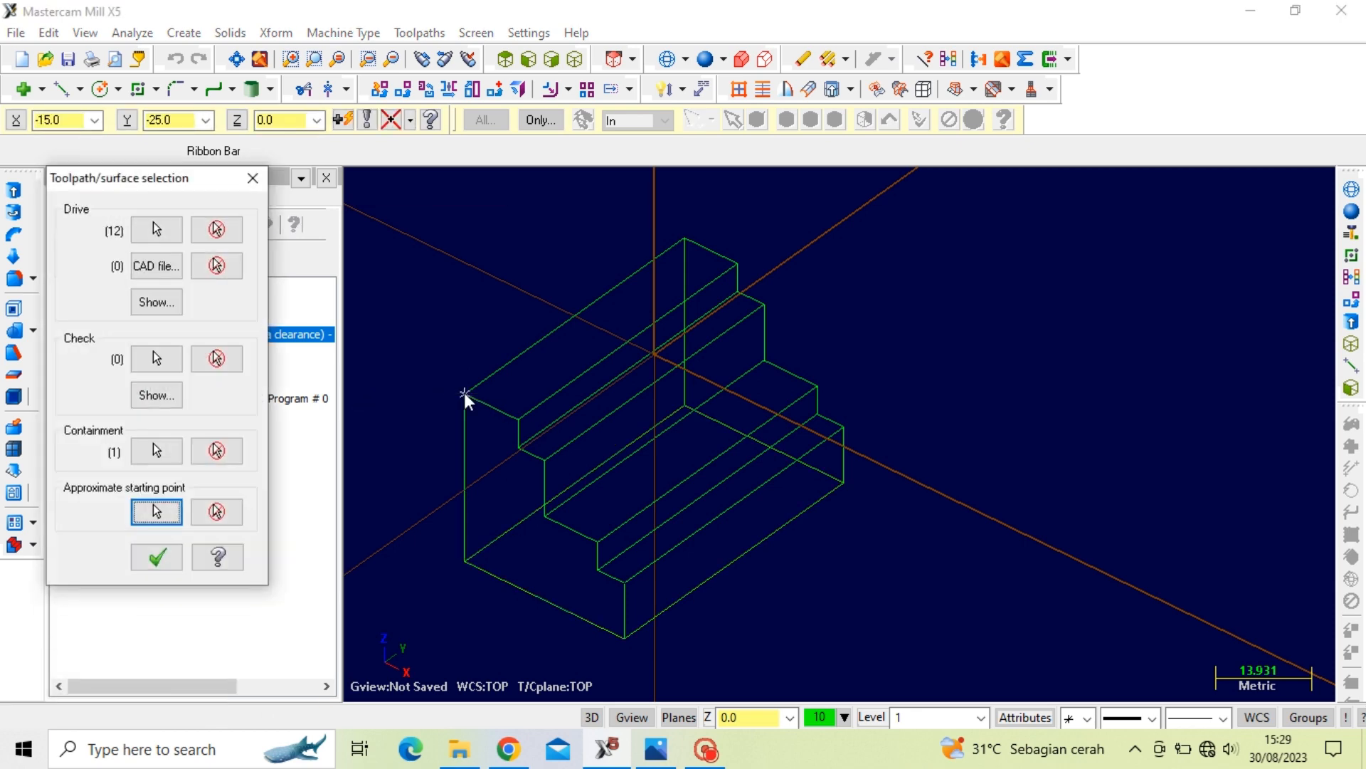
left_click(173, 559)
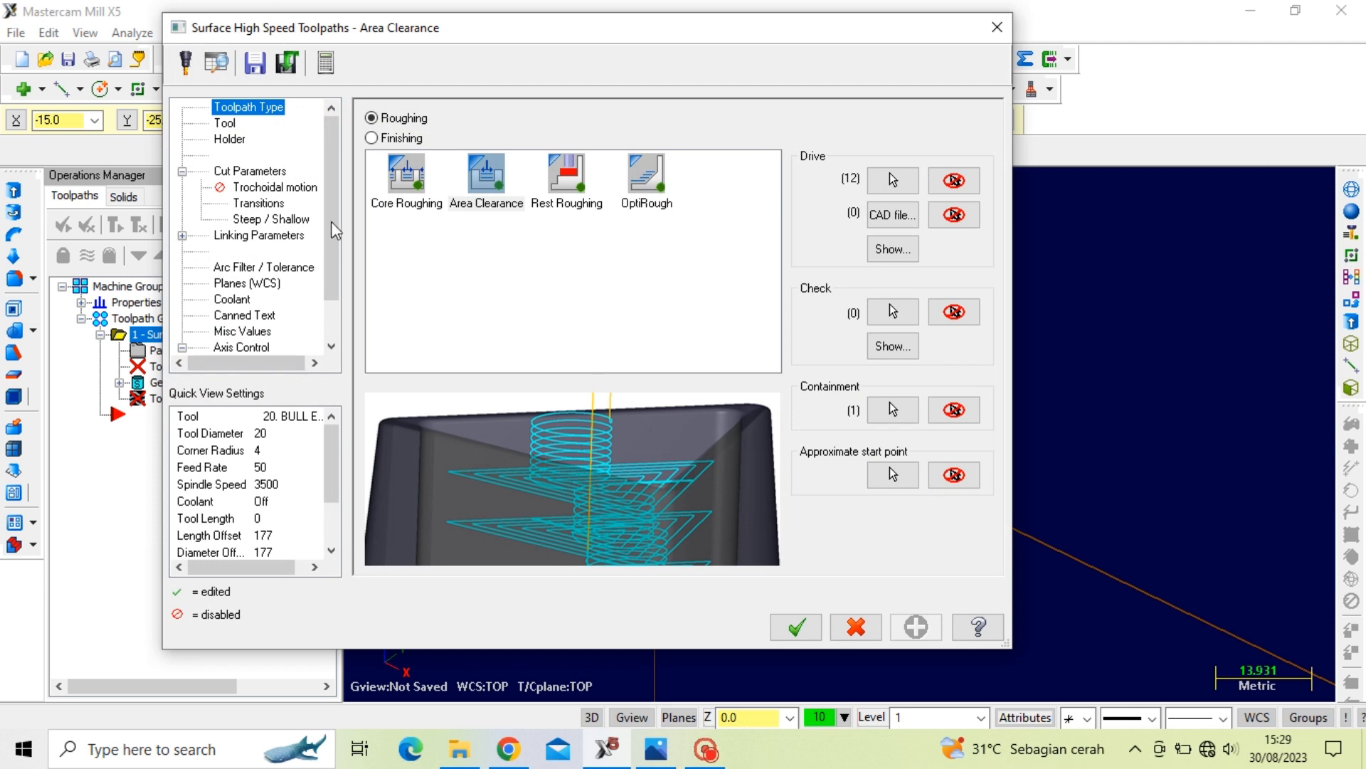
Choose the Area Clearance roughing type and assign the 5 mm flat endmill, number 214, from the tool library
left_click(488, 187)
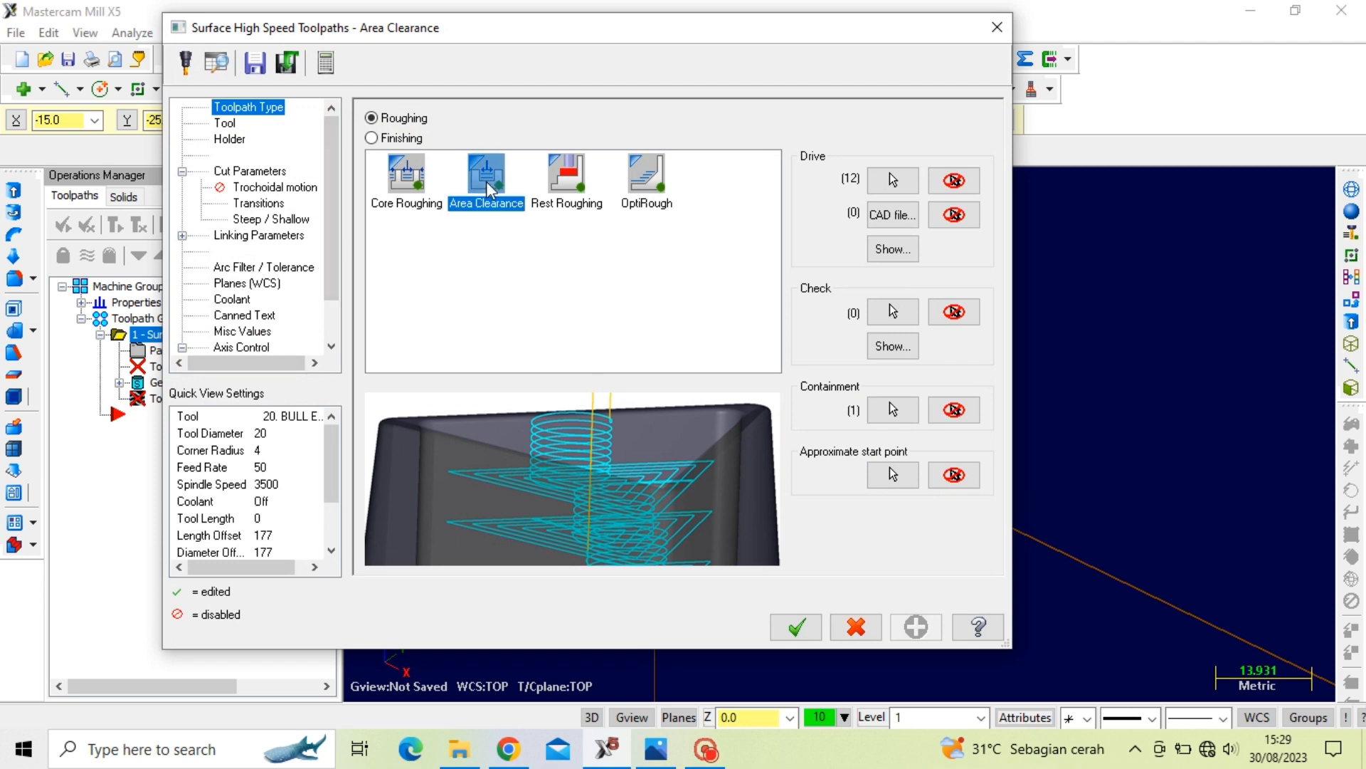
left_click(224, 125)
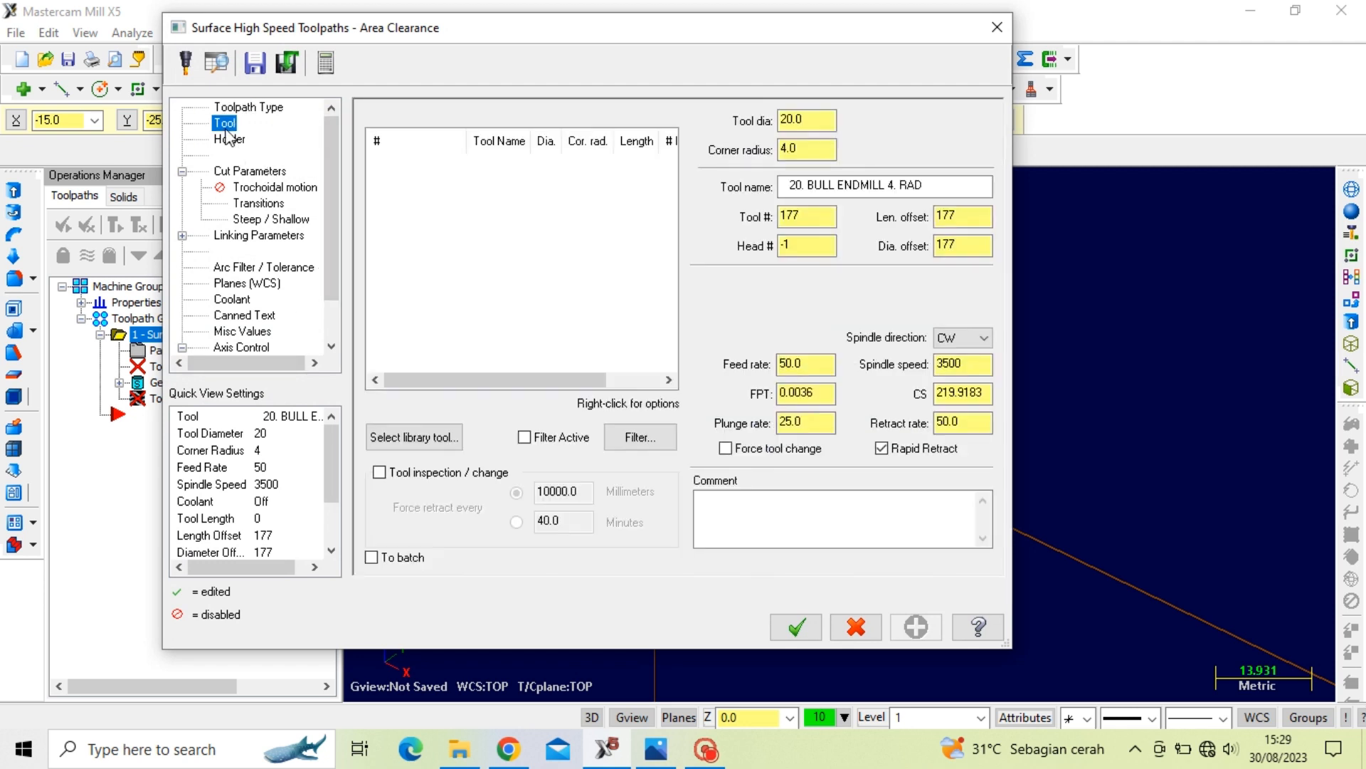
left_click(447, 438)
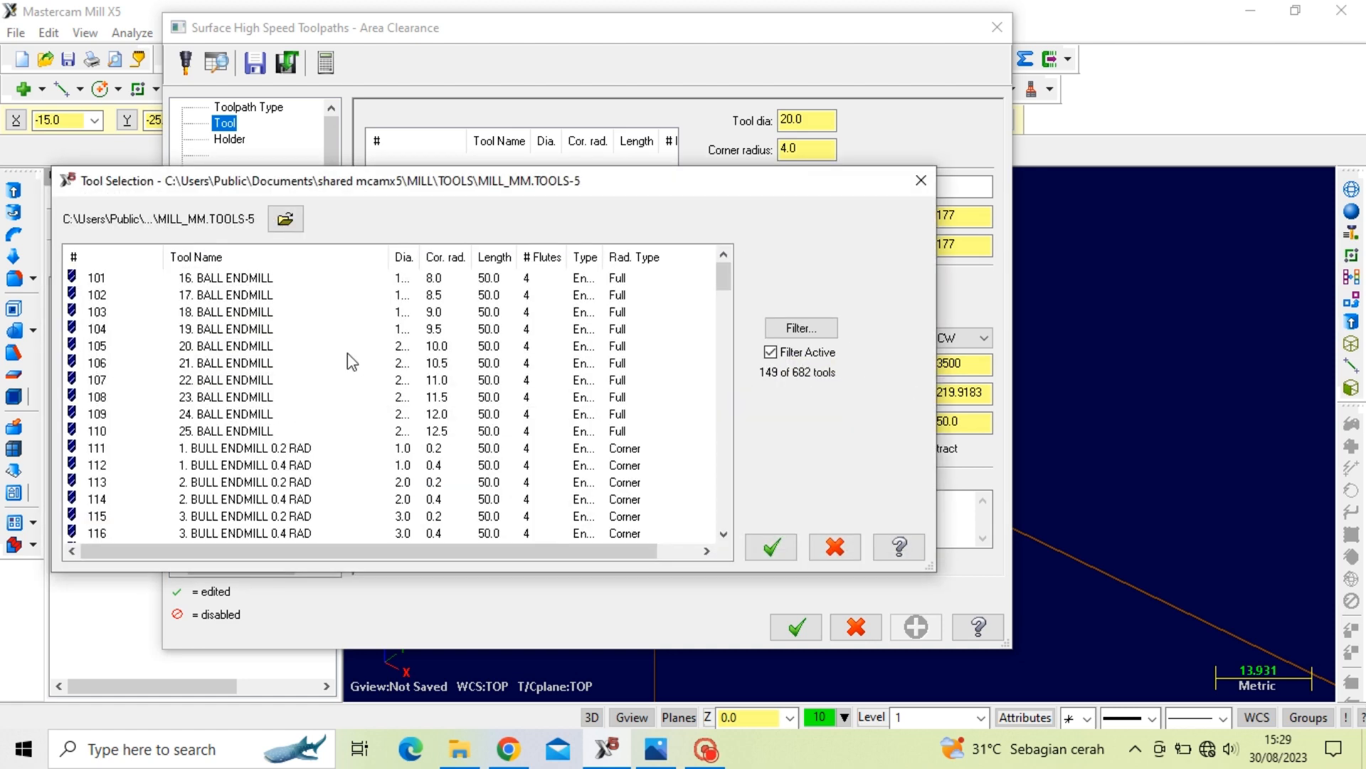
scroll(347, 353, "down", 20)
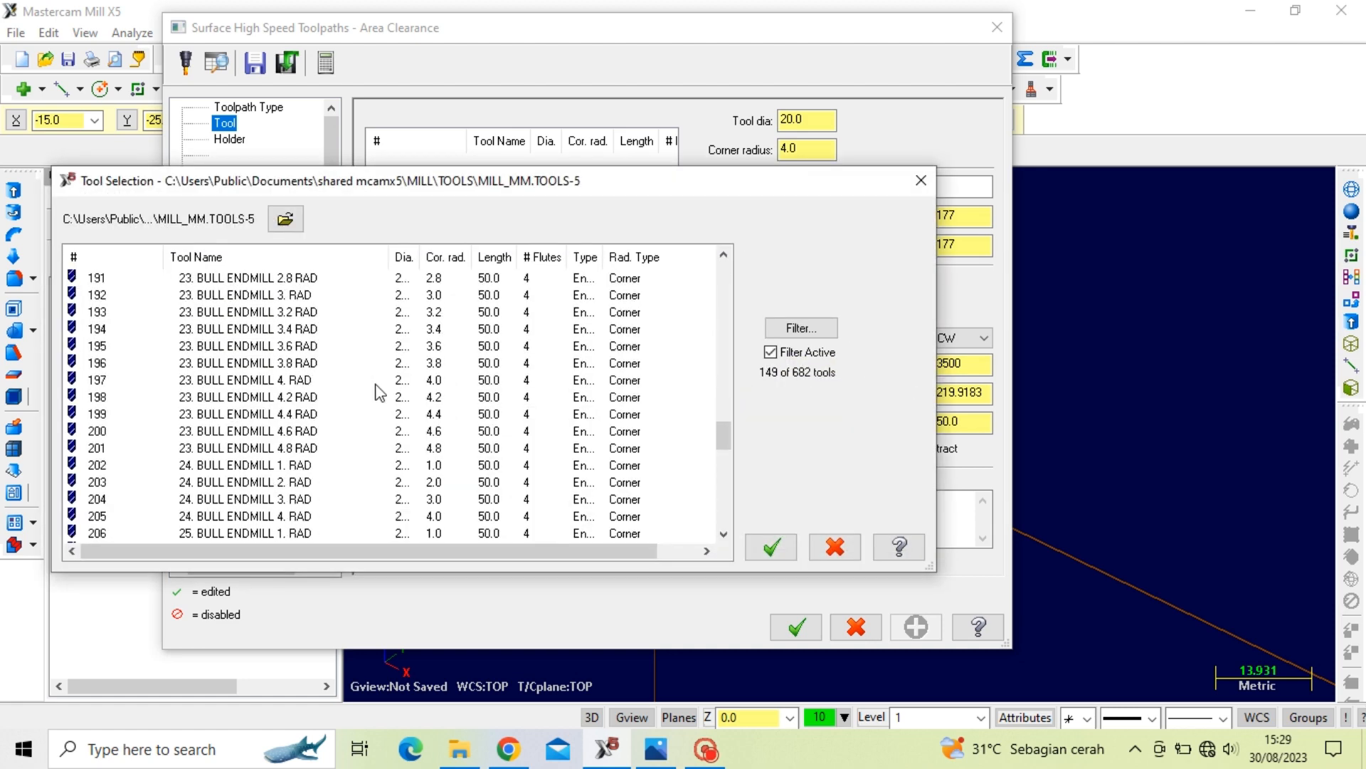
scroll(379, 392, "down", 5)
left_click(206, 416)
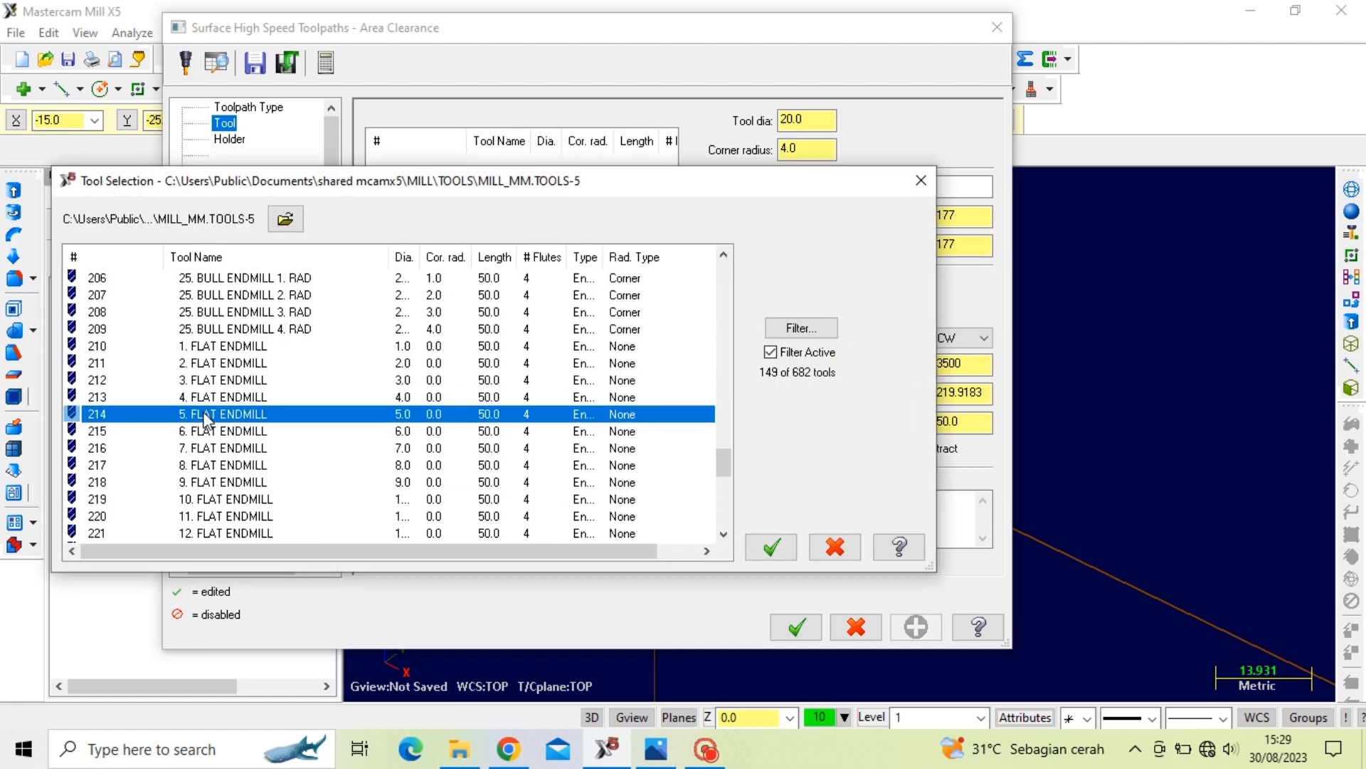
left_click(769, 546)
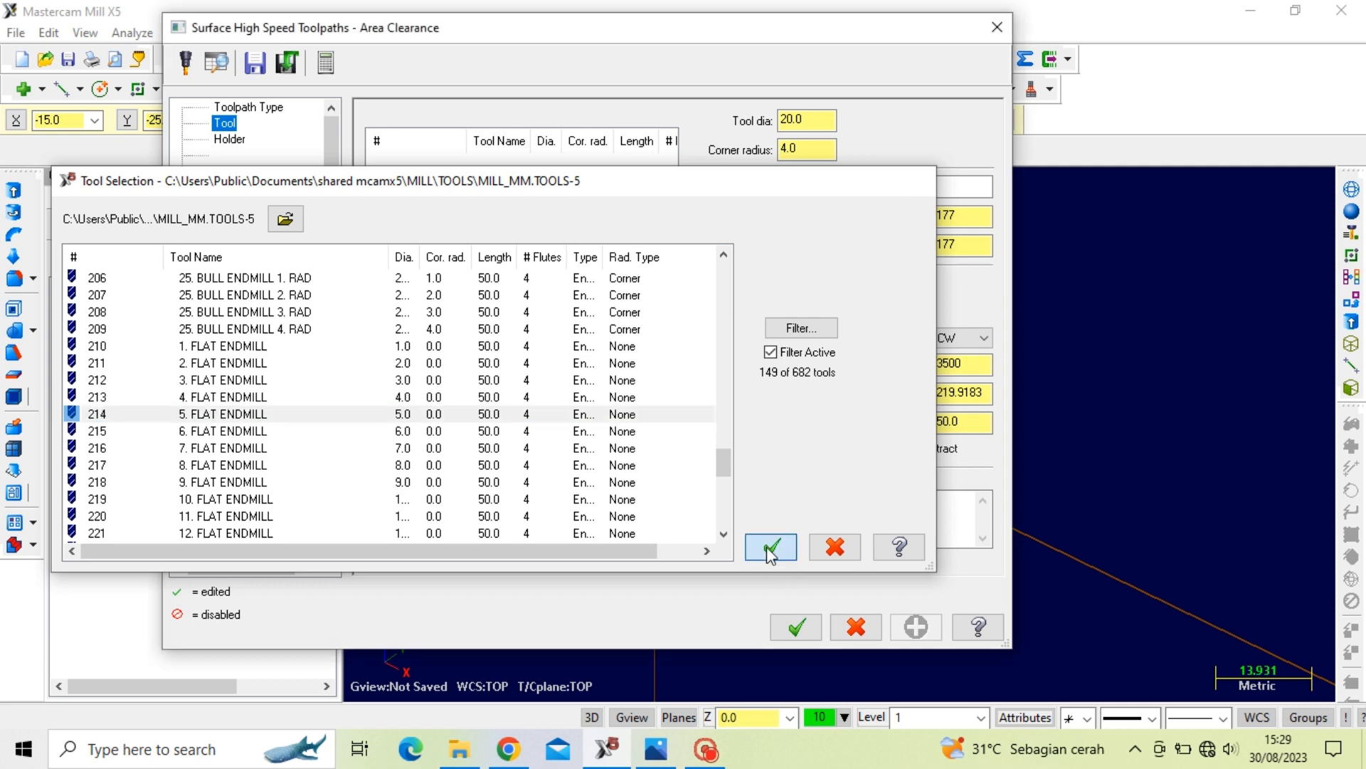
Set the stock to leave on walls and floors to 0.5 in the cut parameters
left_click(251, 171)
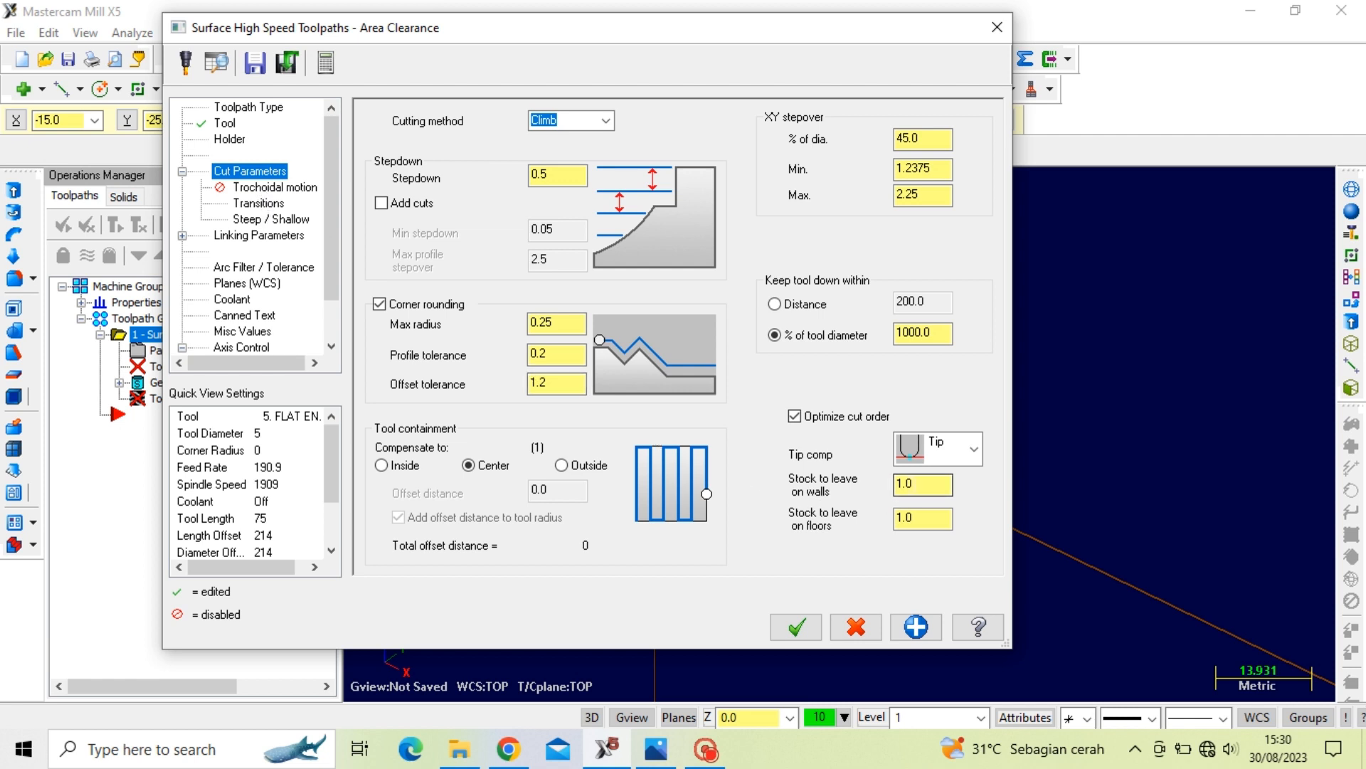
double_click(905, 485)
type("0.5")
key("Return")
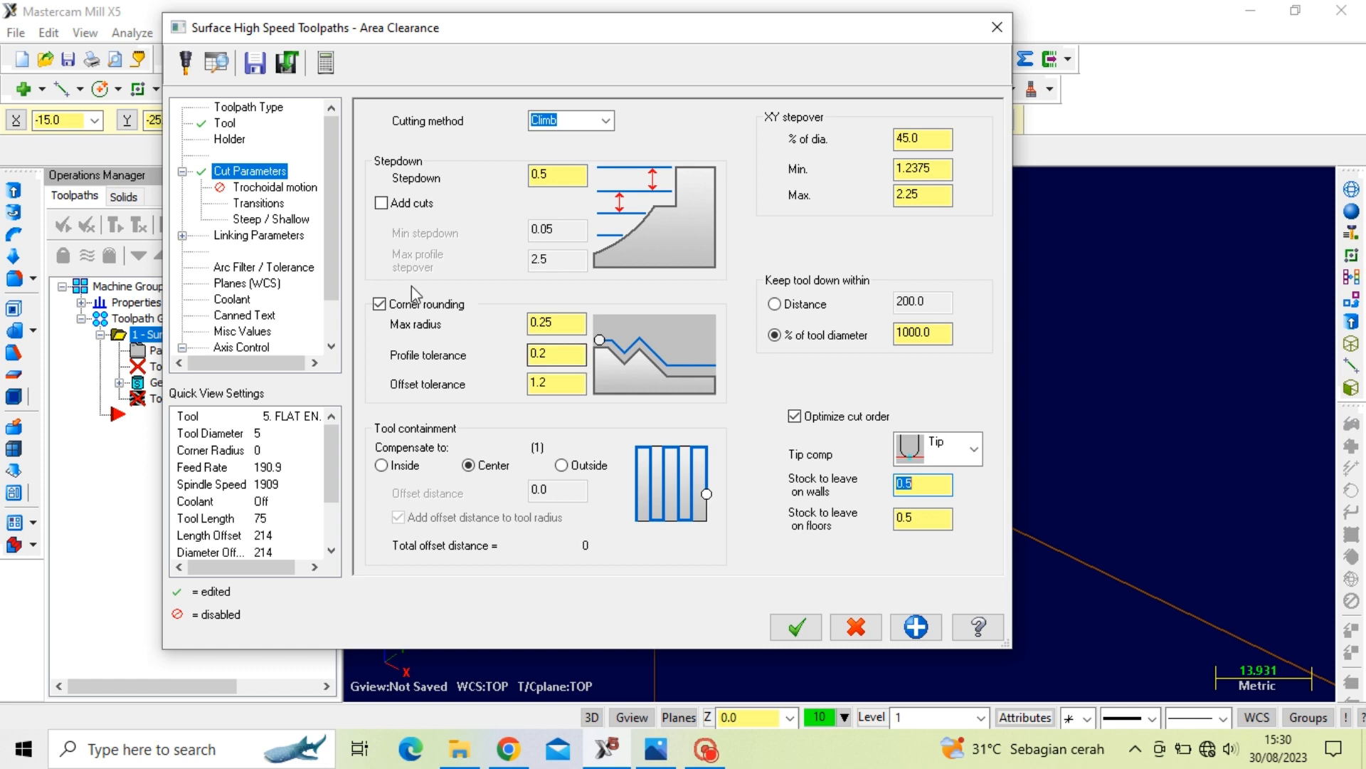
Go through the transition, steep/shallow and linking parameters, keep their values and generate the area clearance toolpath
left_click(284, 206)
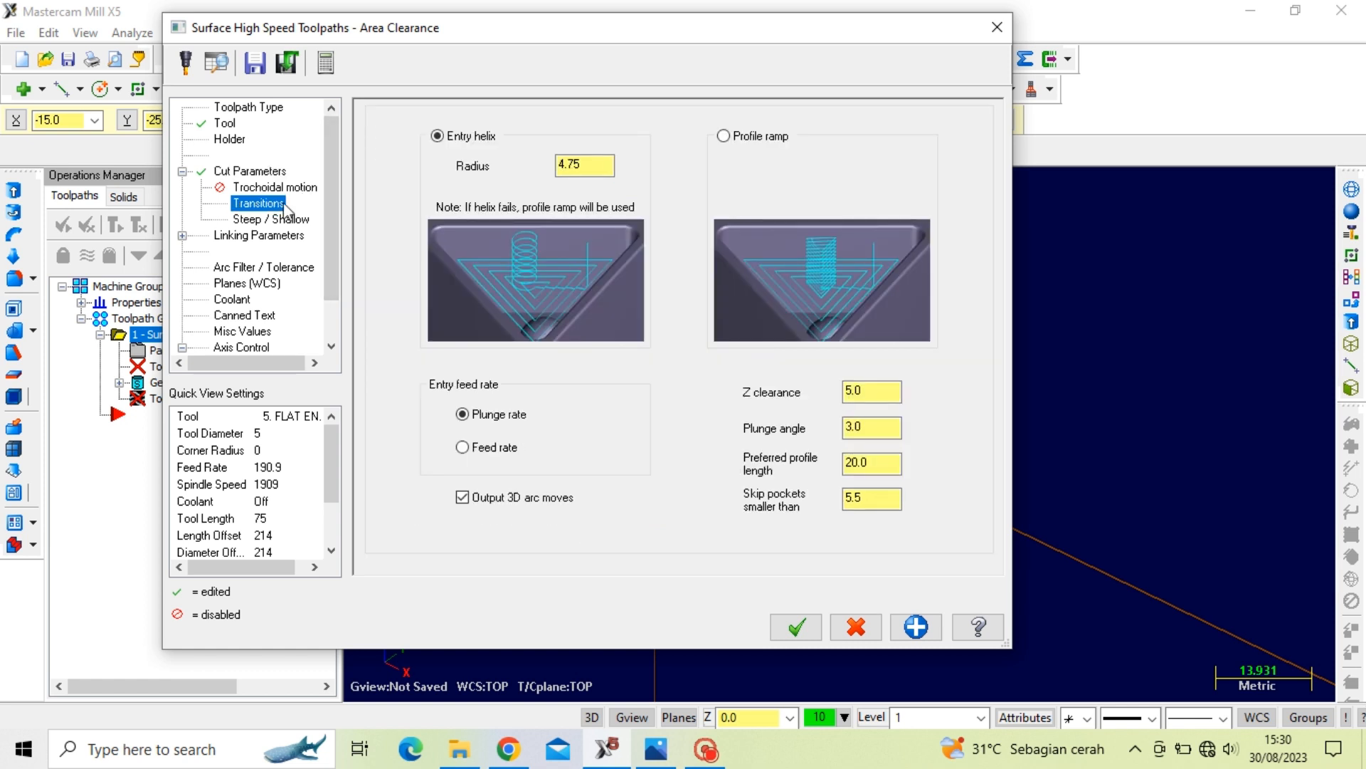
left_click(288, 220)
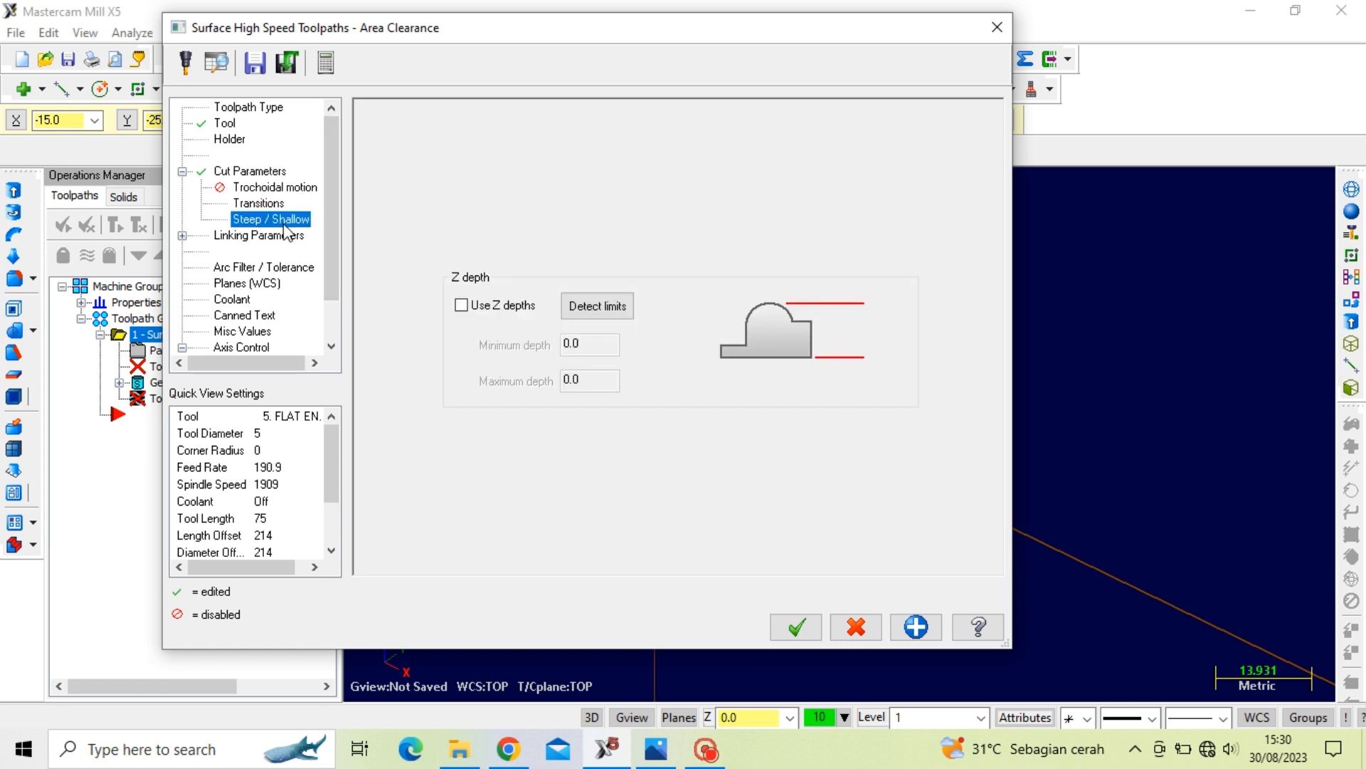
left_click(287, 239)
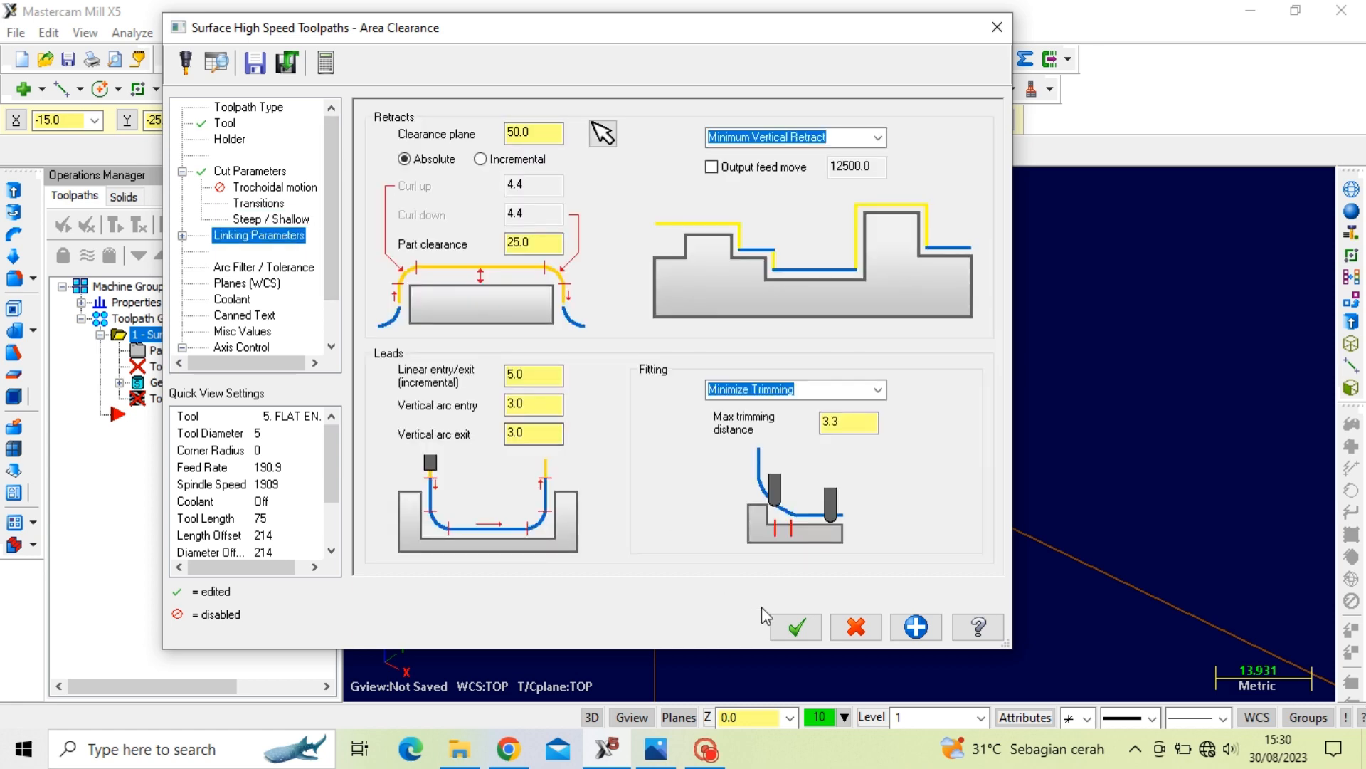
left_click(810, 629)
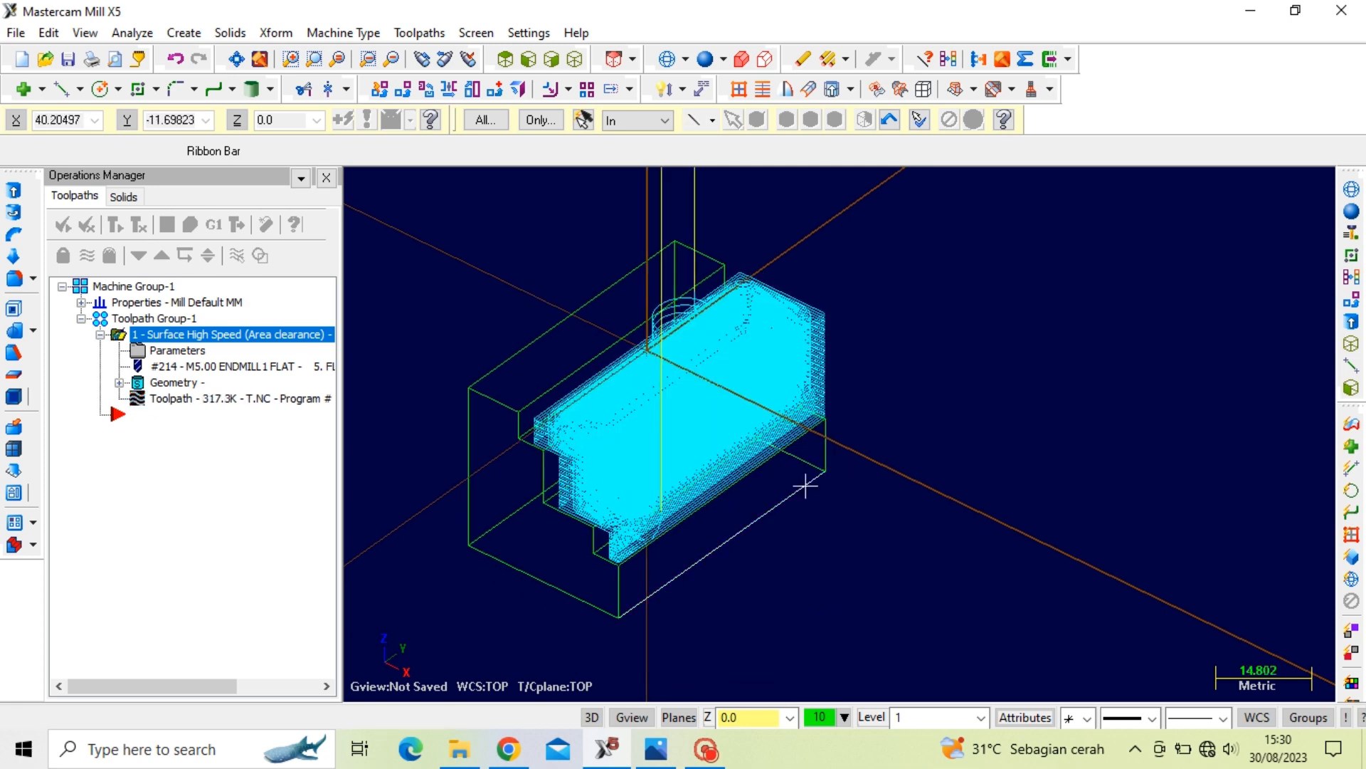
Inspect the generated area clearance toolpath on the block, then hide its display
scroll(805, 486, "up", 1)
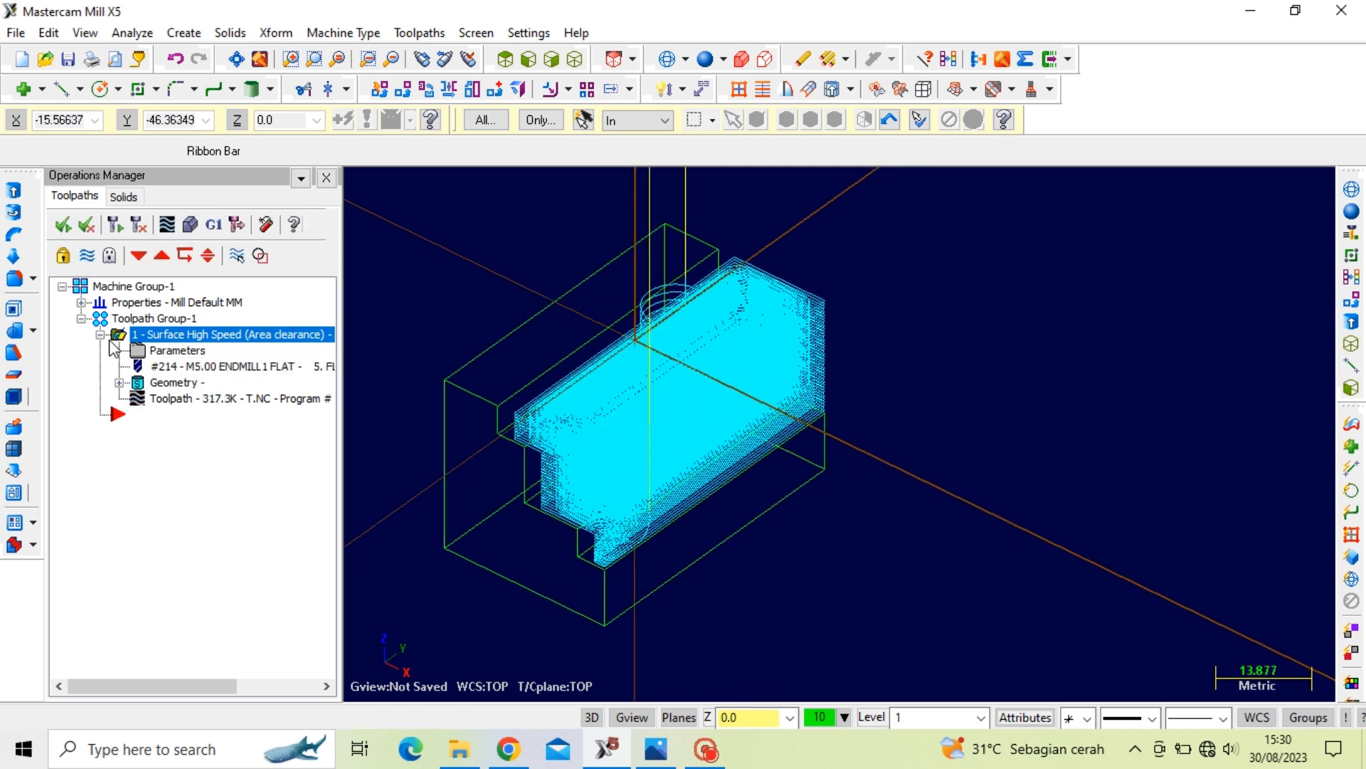
scroll(605, 416, "up", 7)
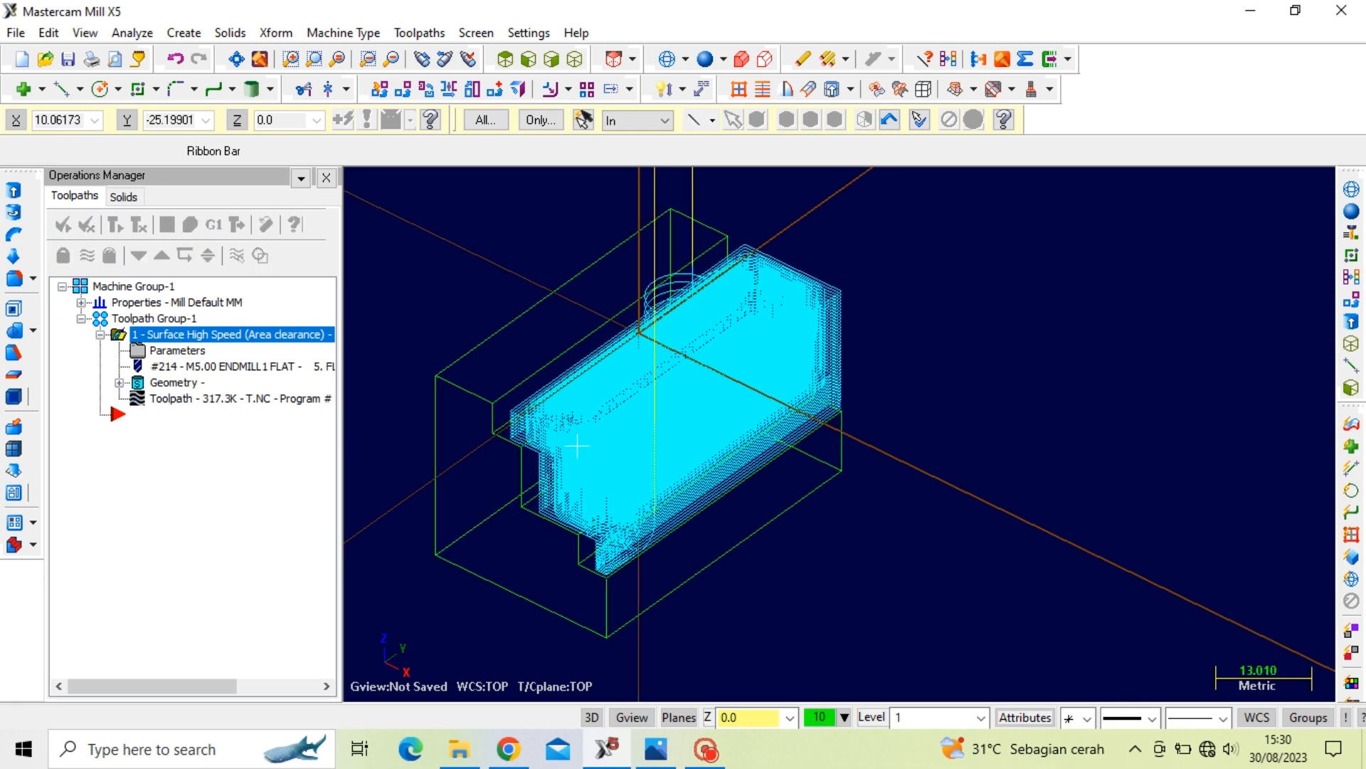
scroll(604, 416, "down", 7)
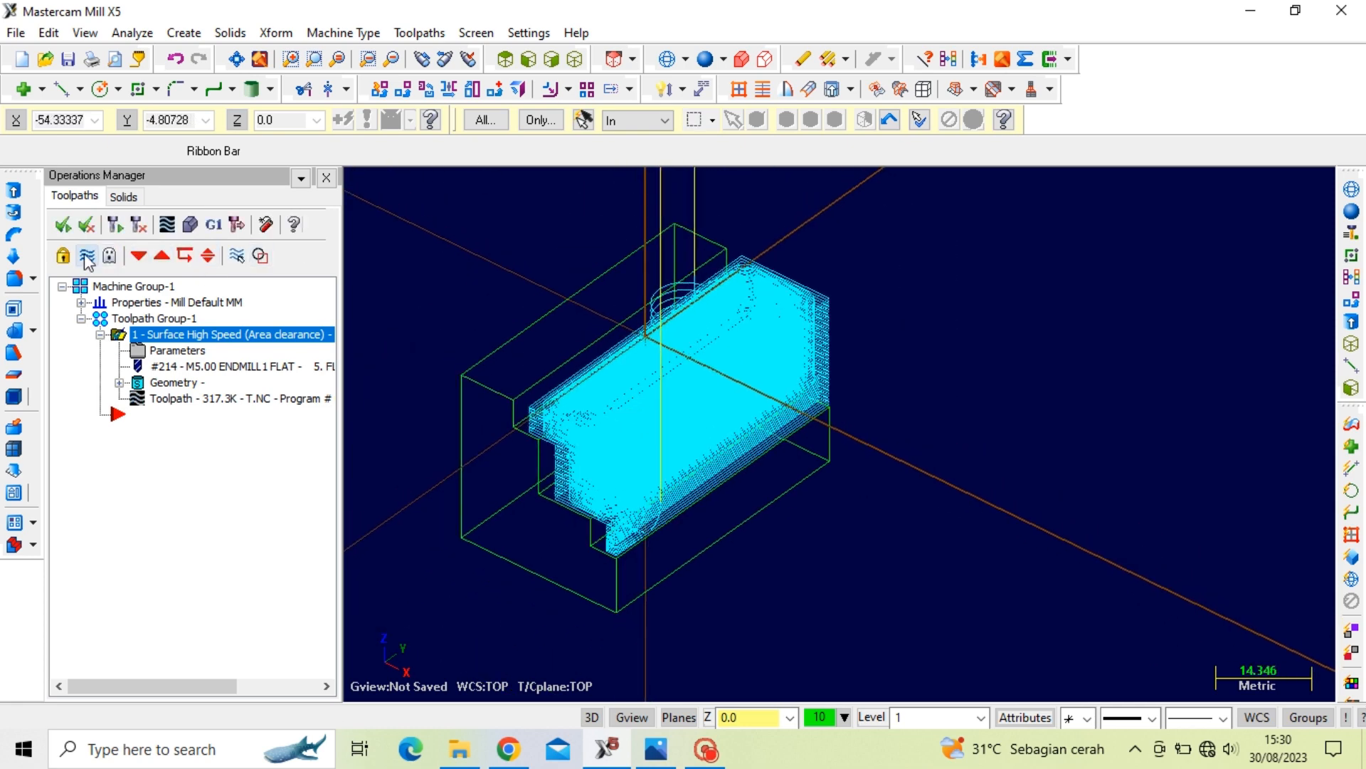
left_click(87, 256)
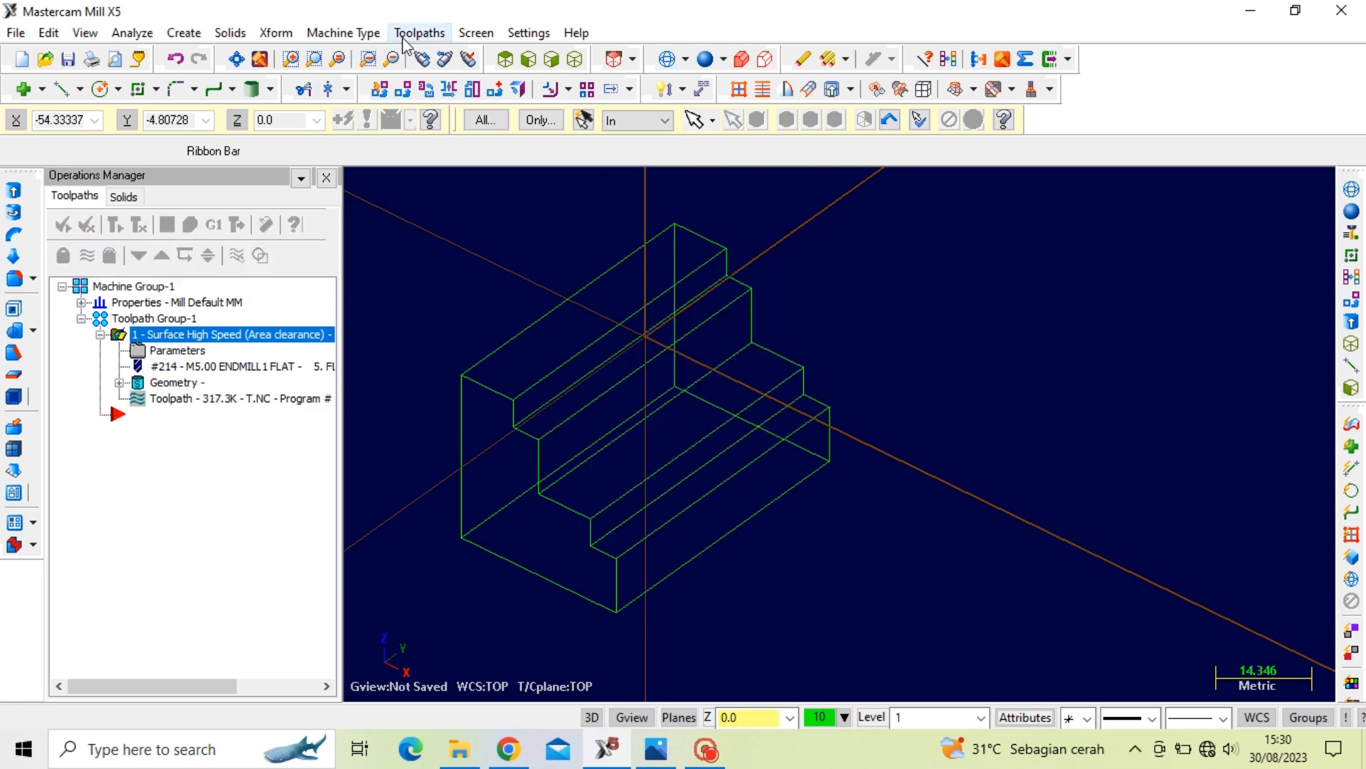
Start a second Surface High Speed toolpath with the entire shaded stepped solid as the drive surfaces
left_click(404, 36)
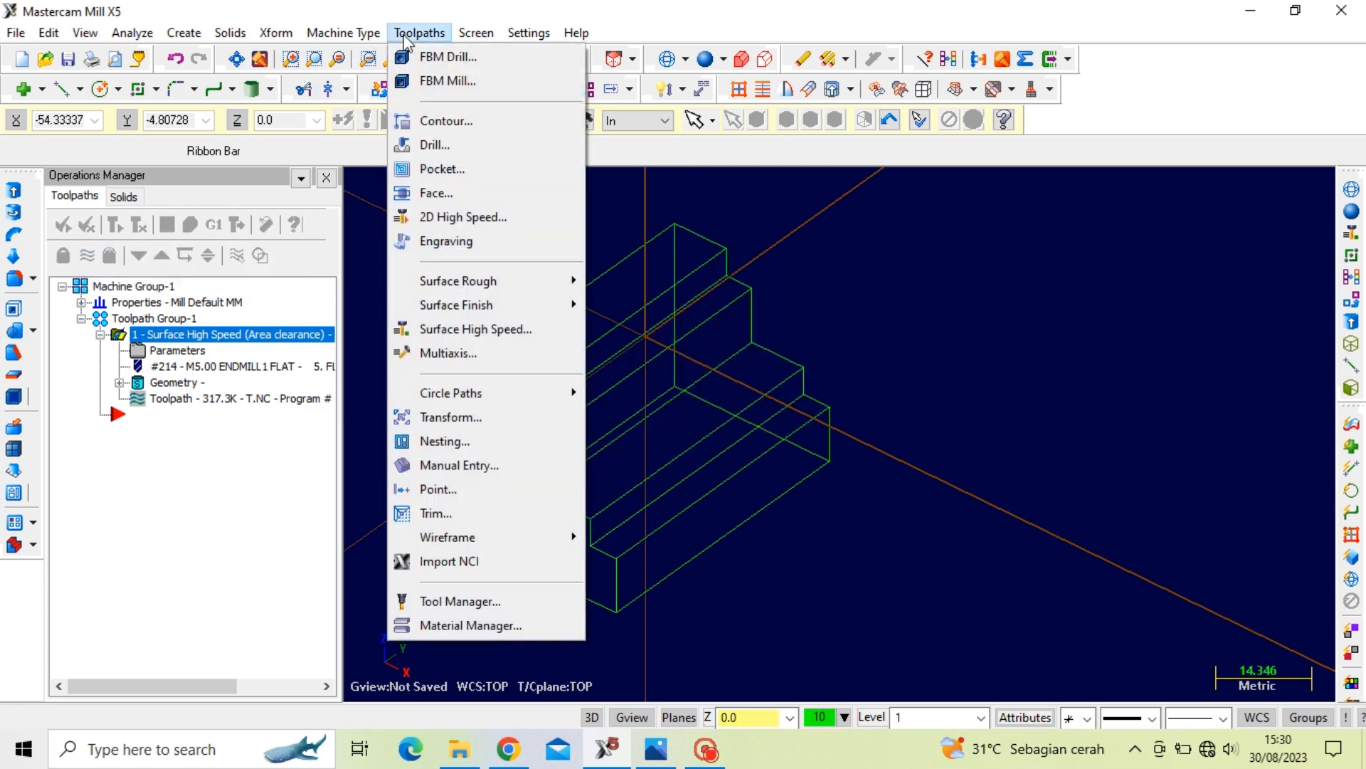
left_click(504, 330)
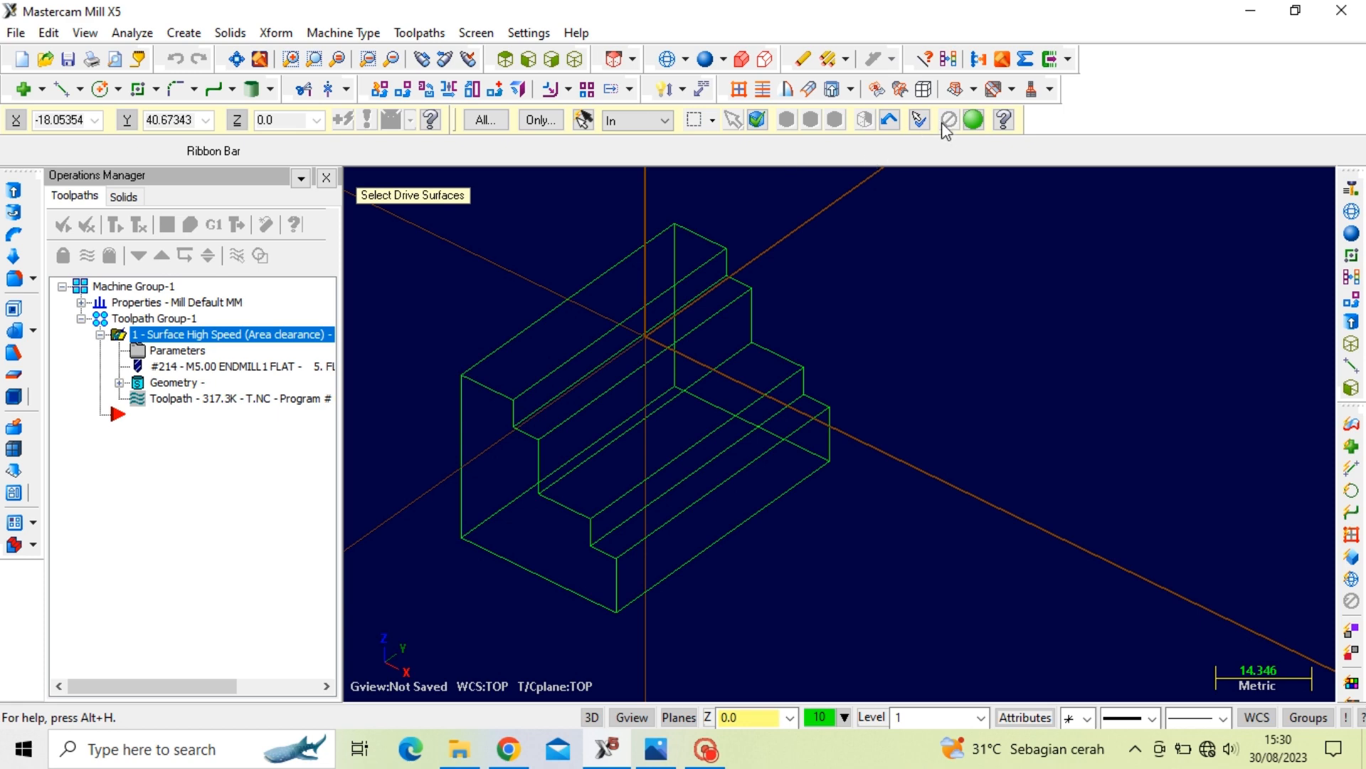
left_click(704, 59)
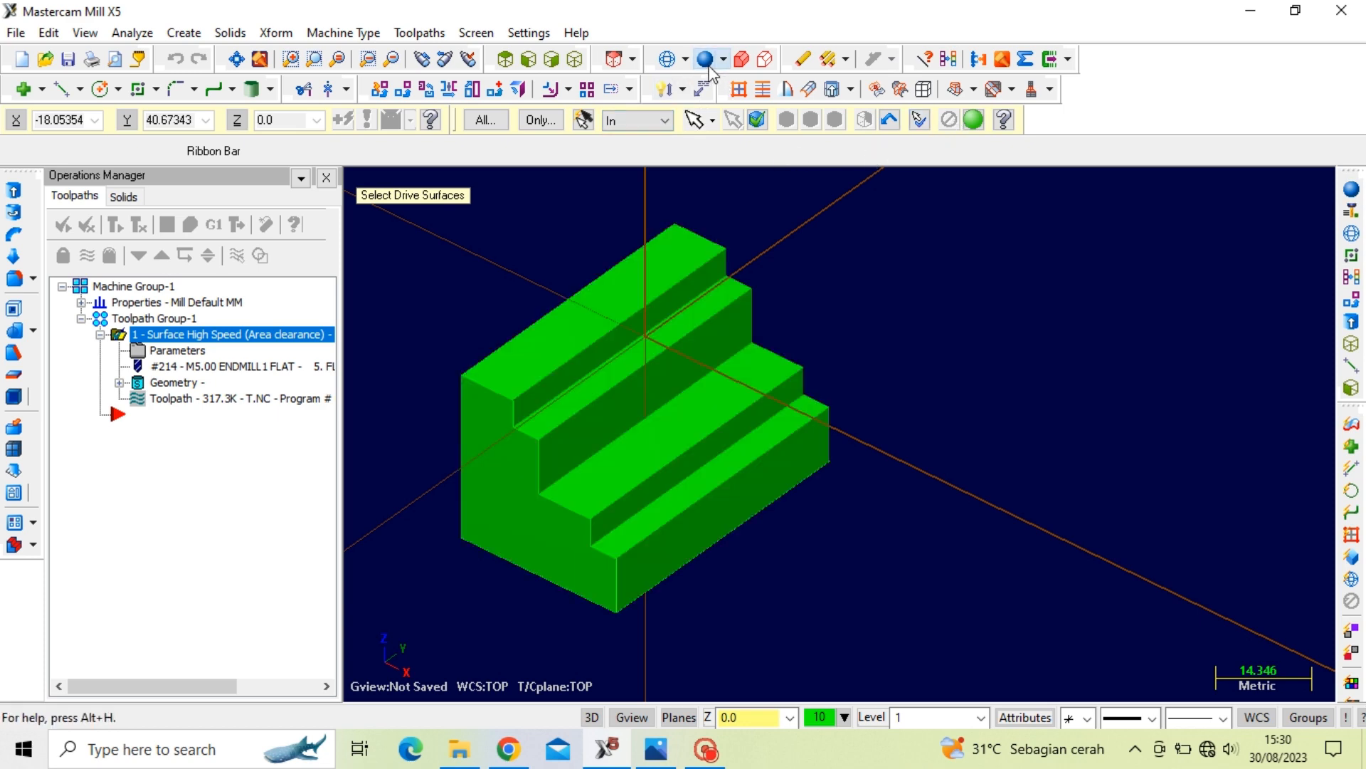
left_click(667, 273)
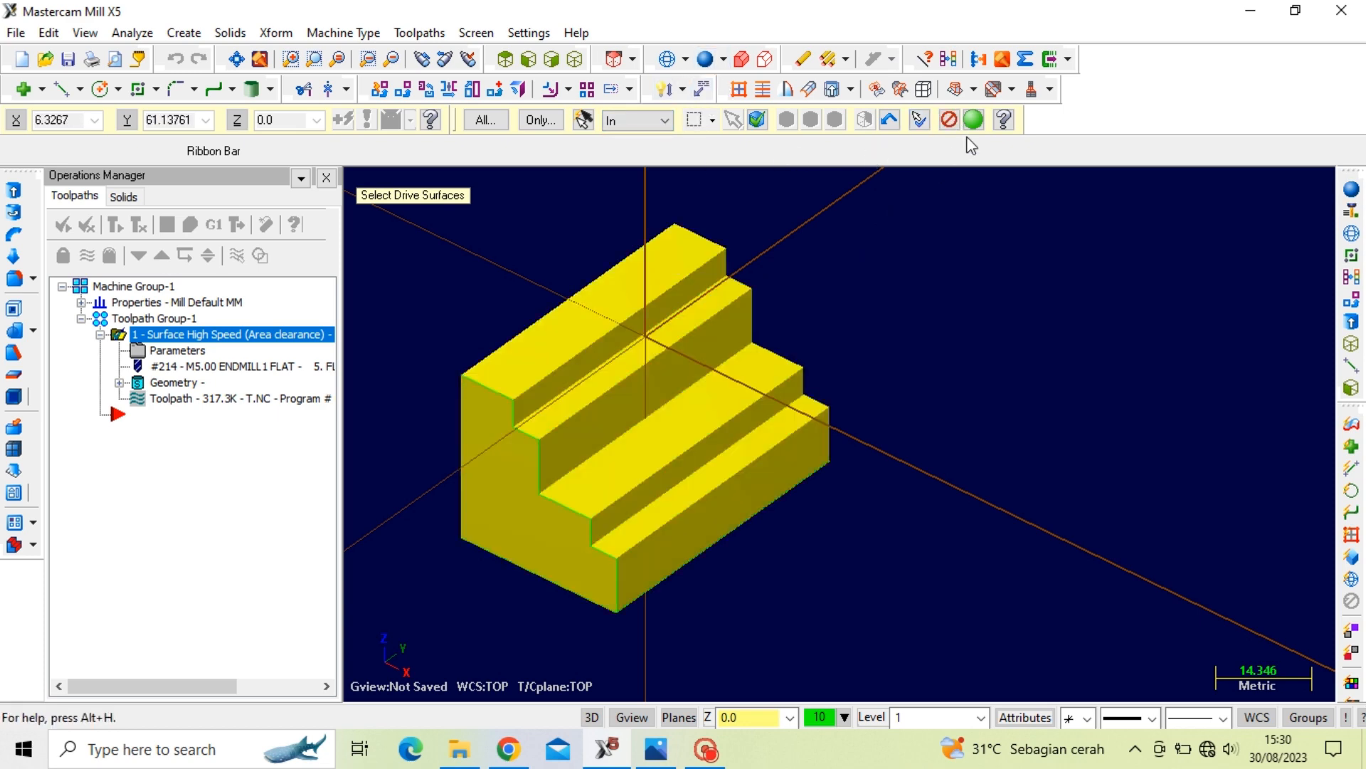
left_click(974, 120)
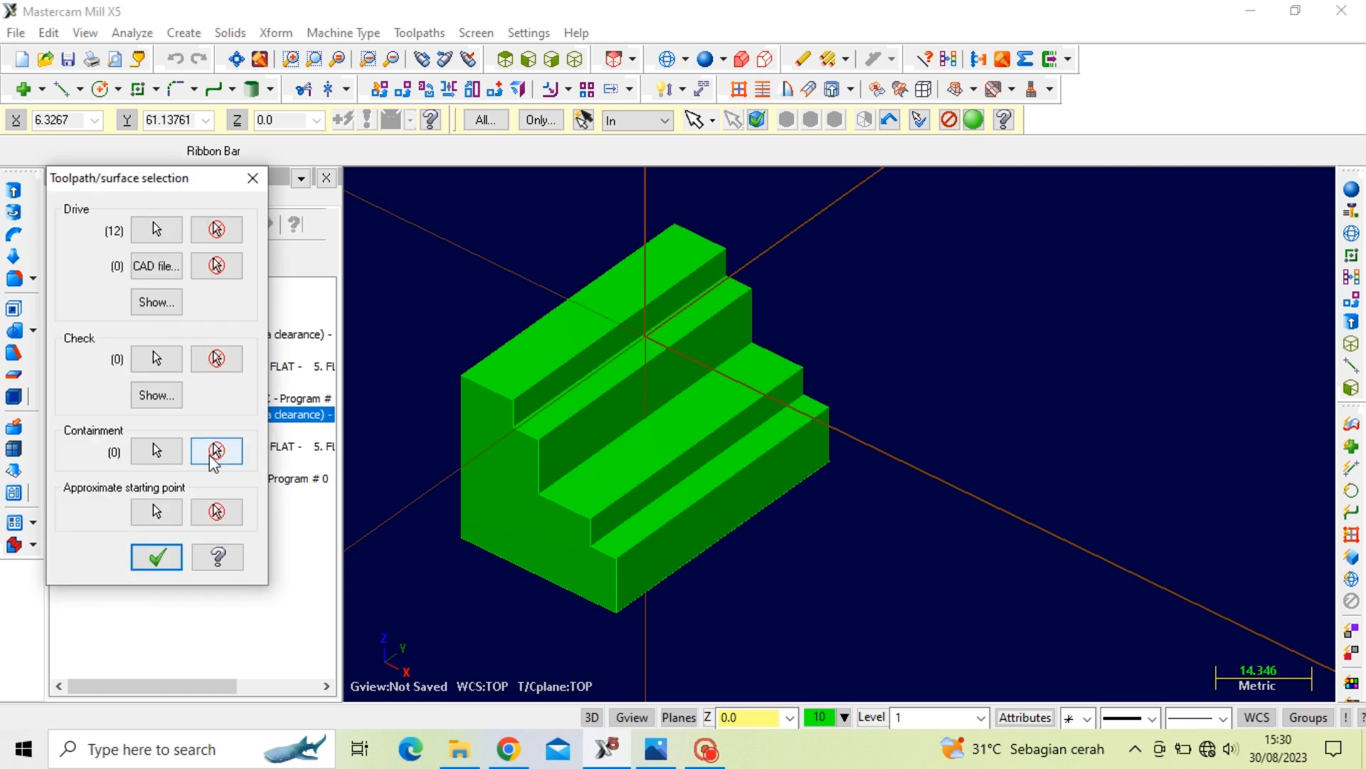
Set the approximate start point at the wireframe block's highest rear corner, X -15, Y 25
left_click(156, 510)
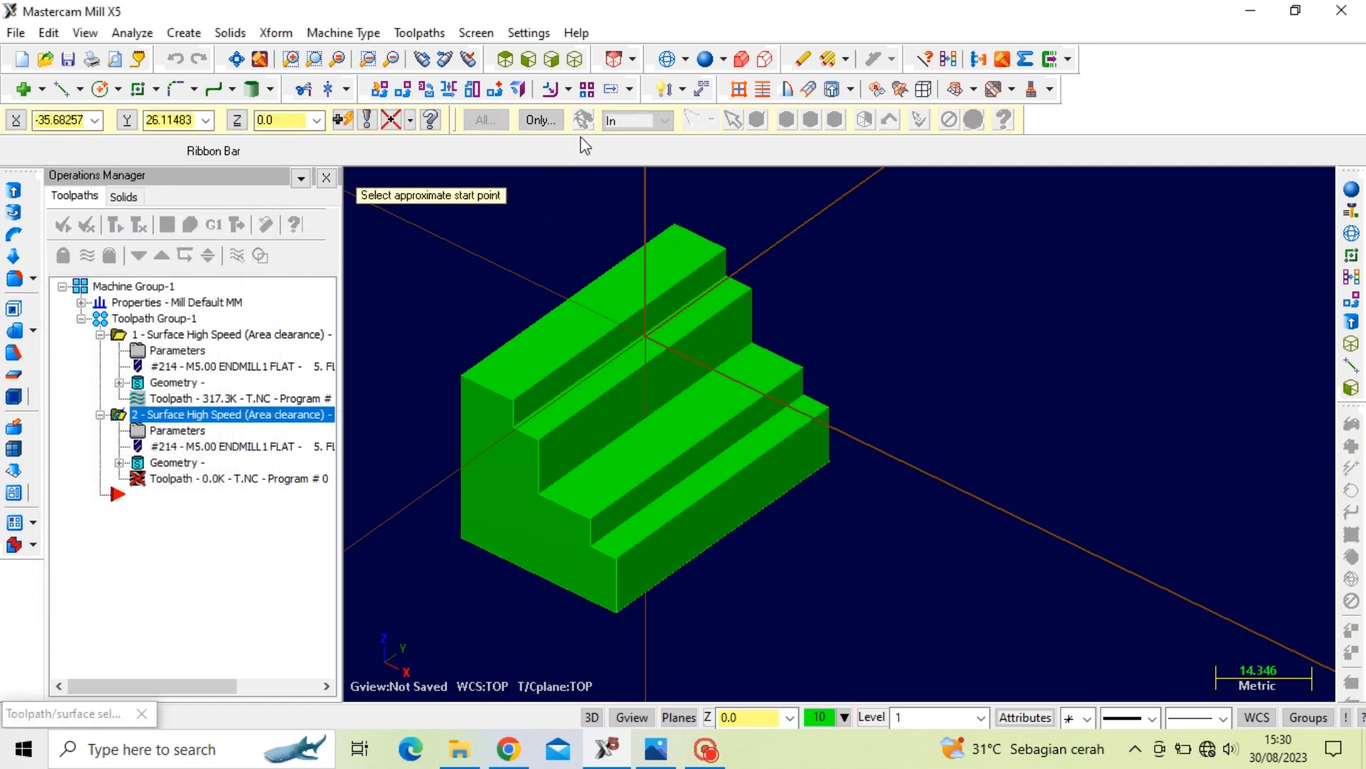
left_click(666, 62)
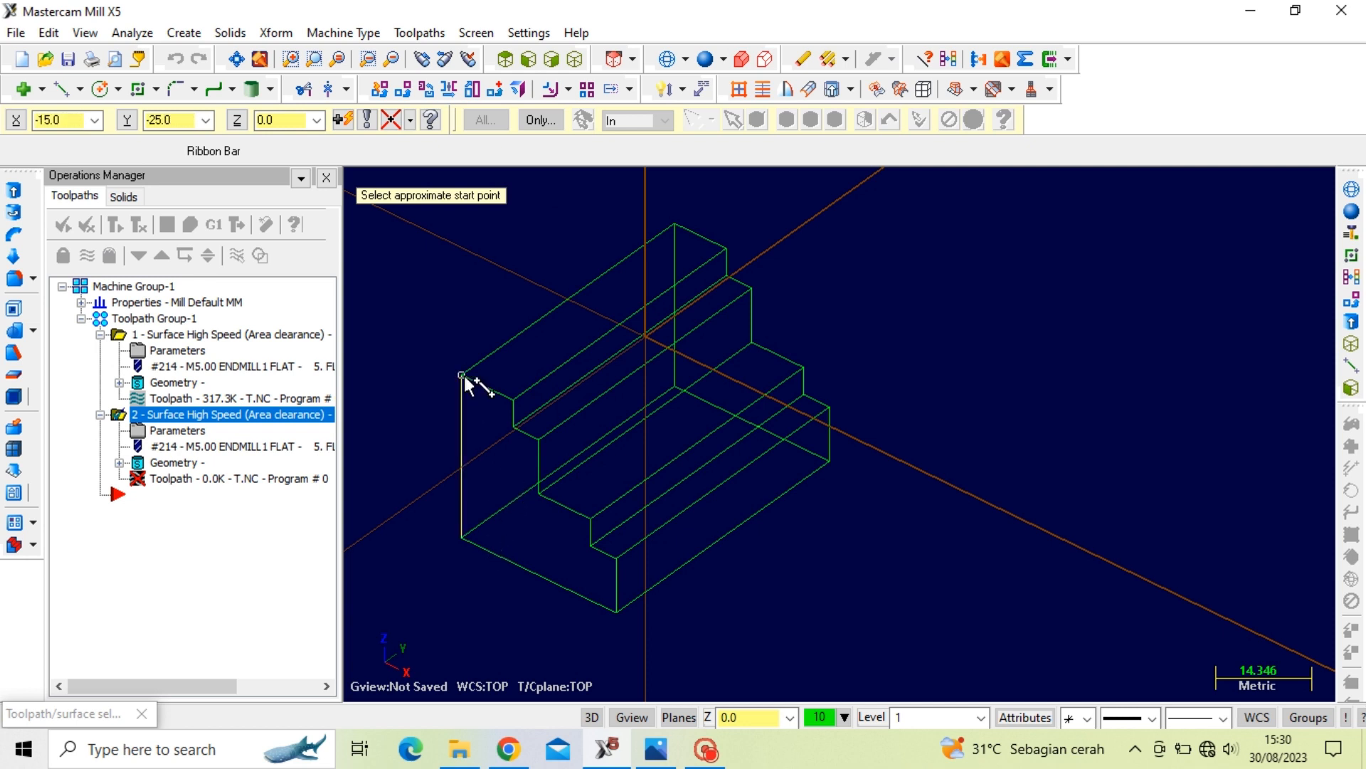
left_click(674, 223)
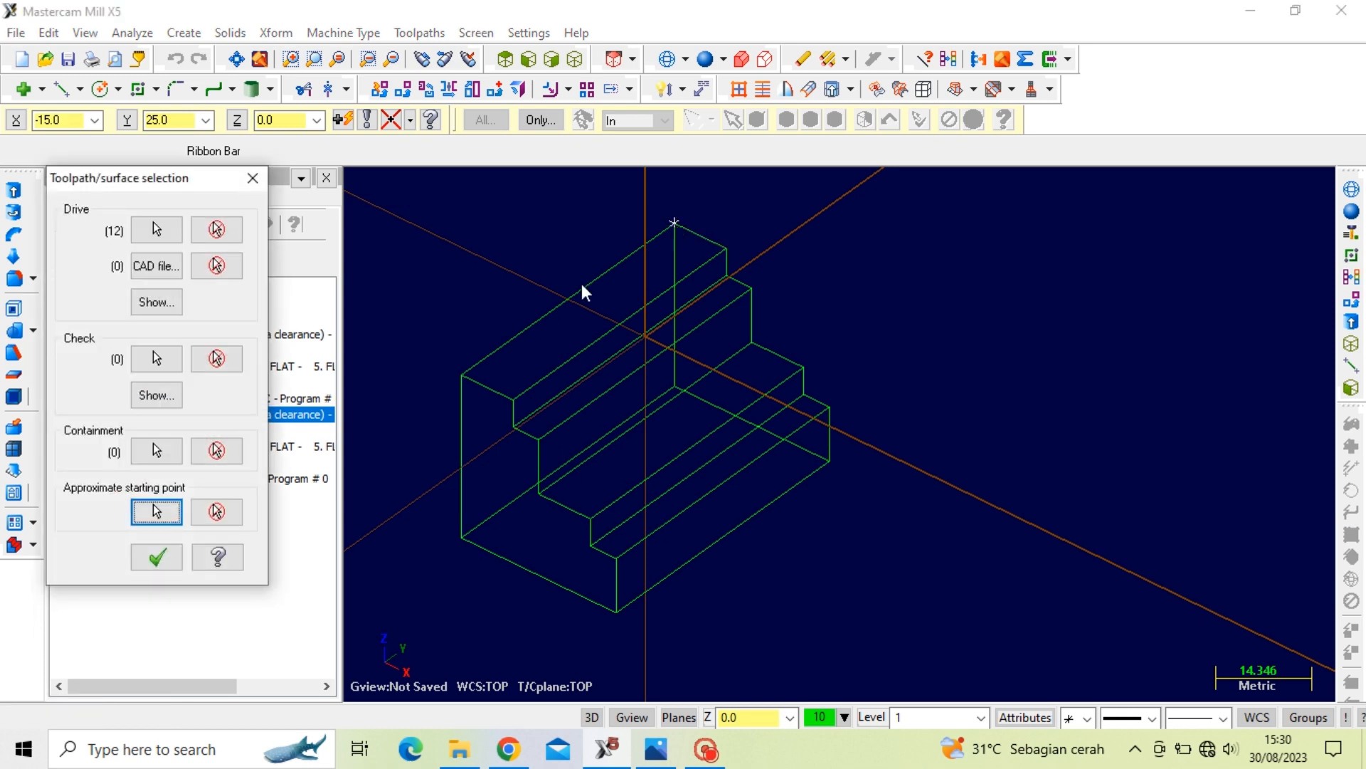
Chain the block's rectangular base outline as the tool containment boundary and accept the surface selections
left_click(158, 450)
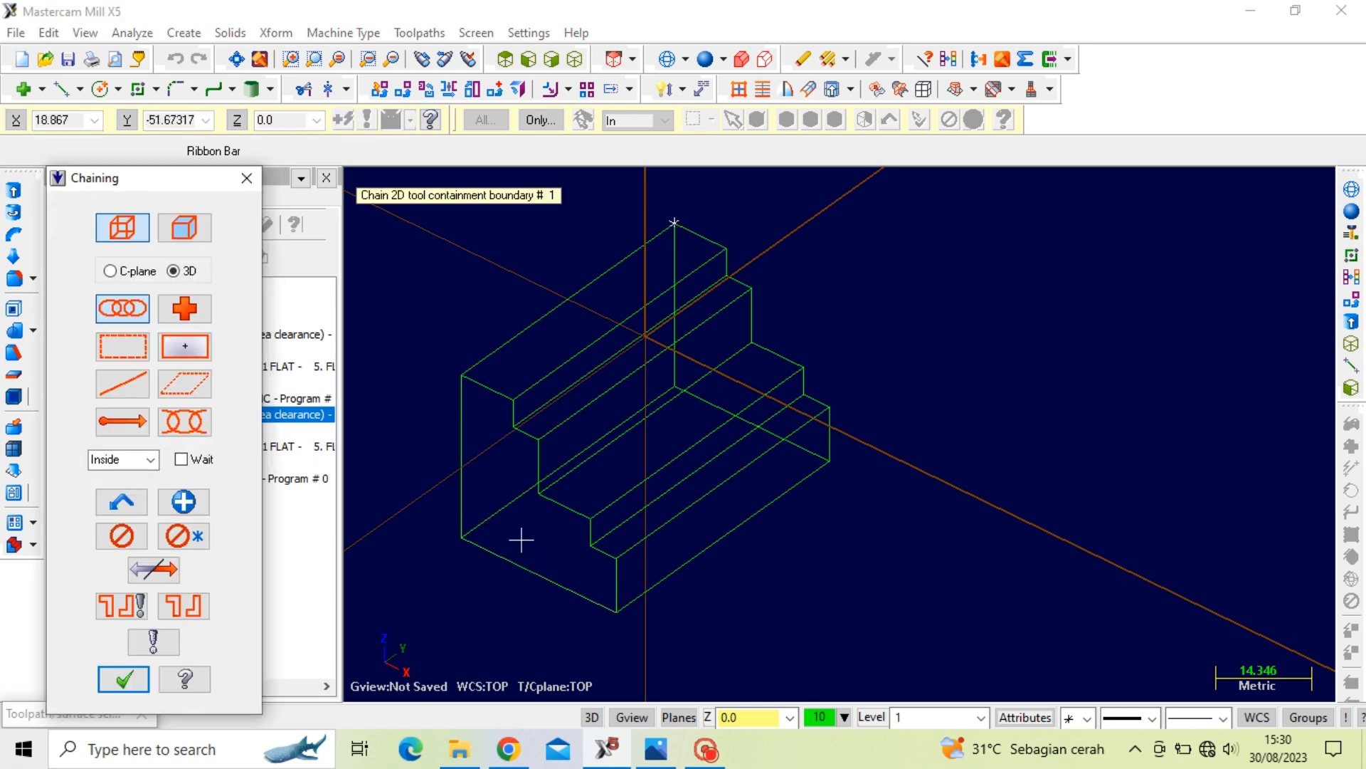
left_click(520, 512)
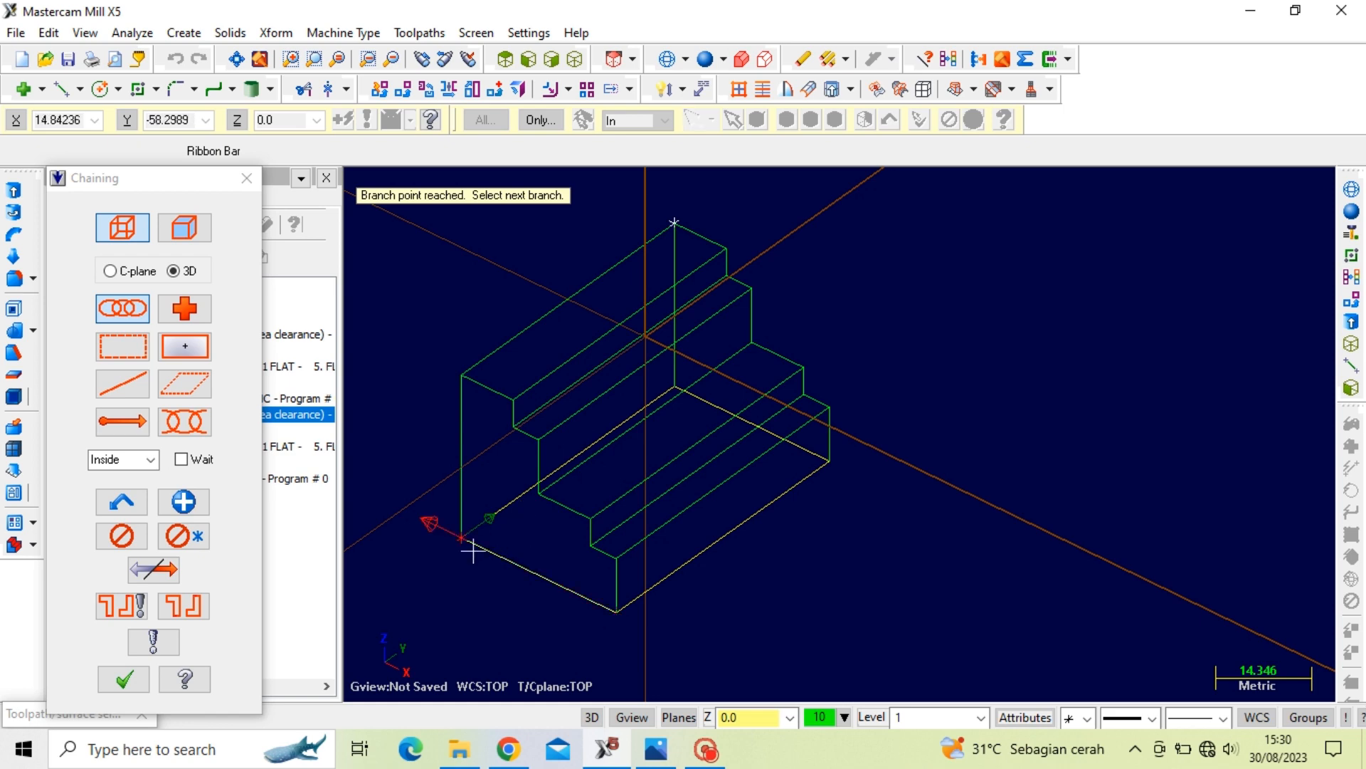
left_click(140, 687)
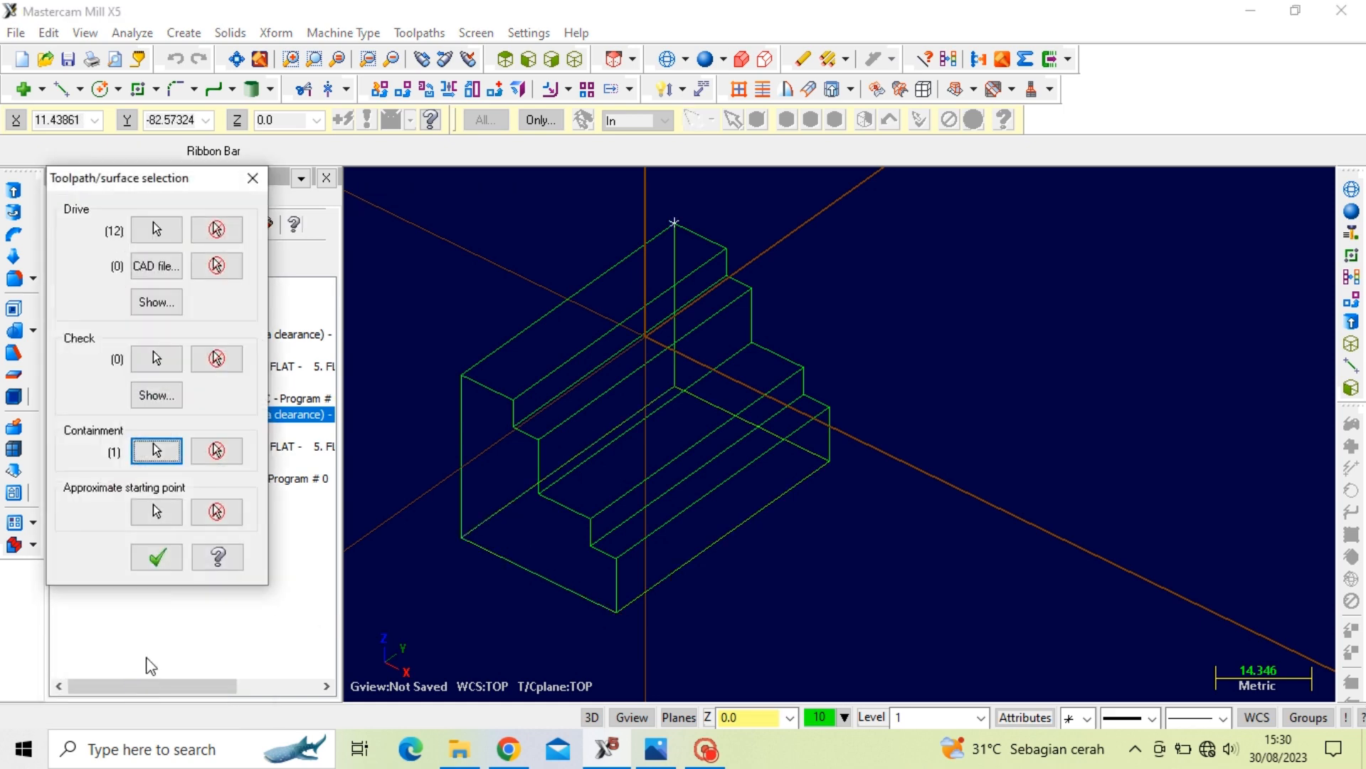
left_click(157, 556)
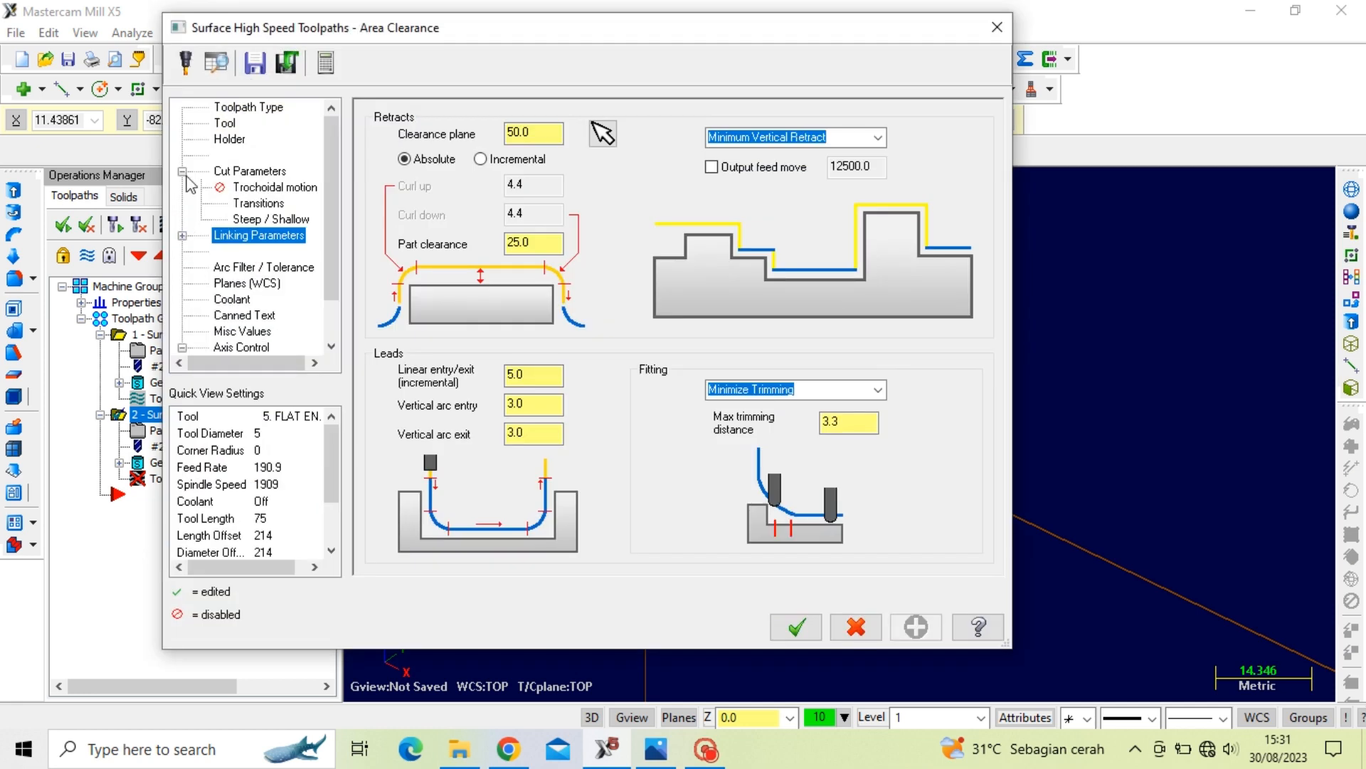
Change the second toolpath's type from roughing to Waterline finishing
left_click(239, 108)
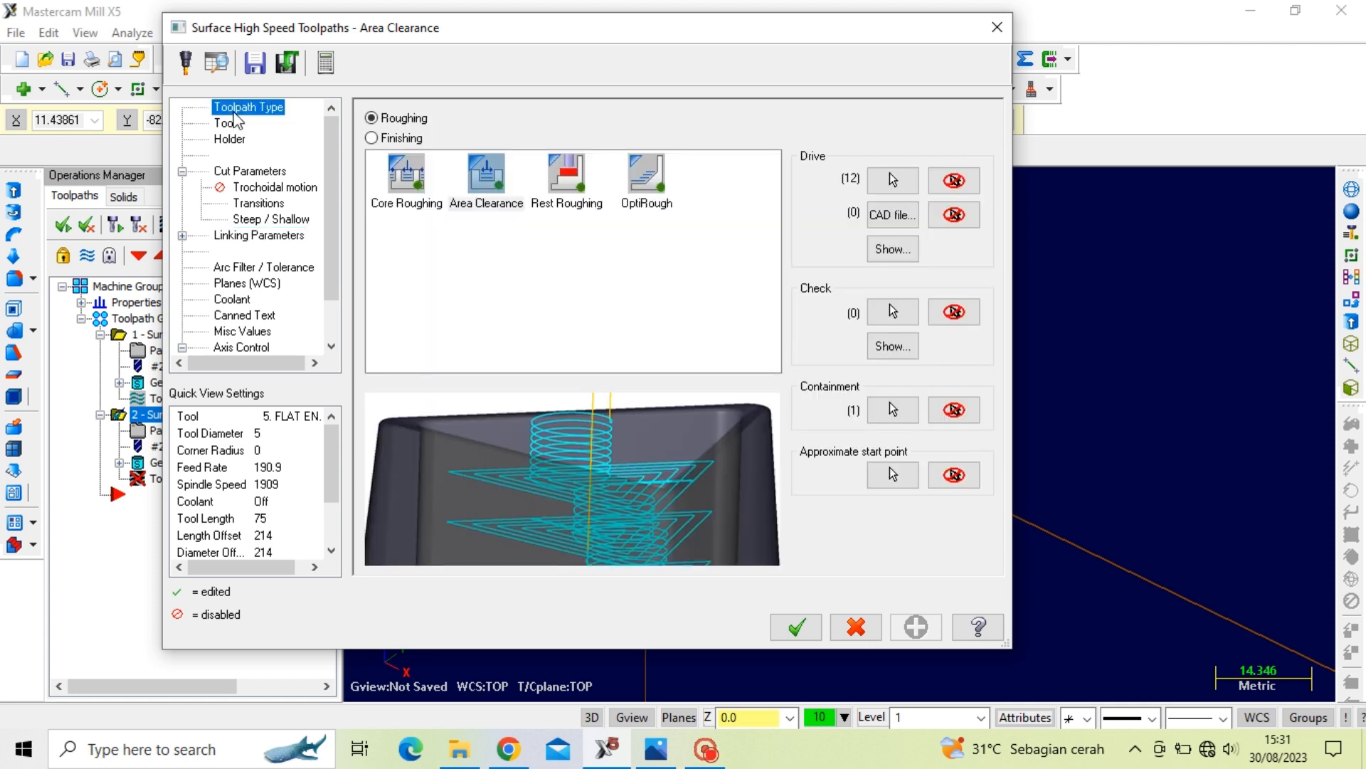
left_click(372, 138)
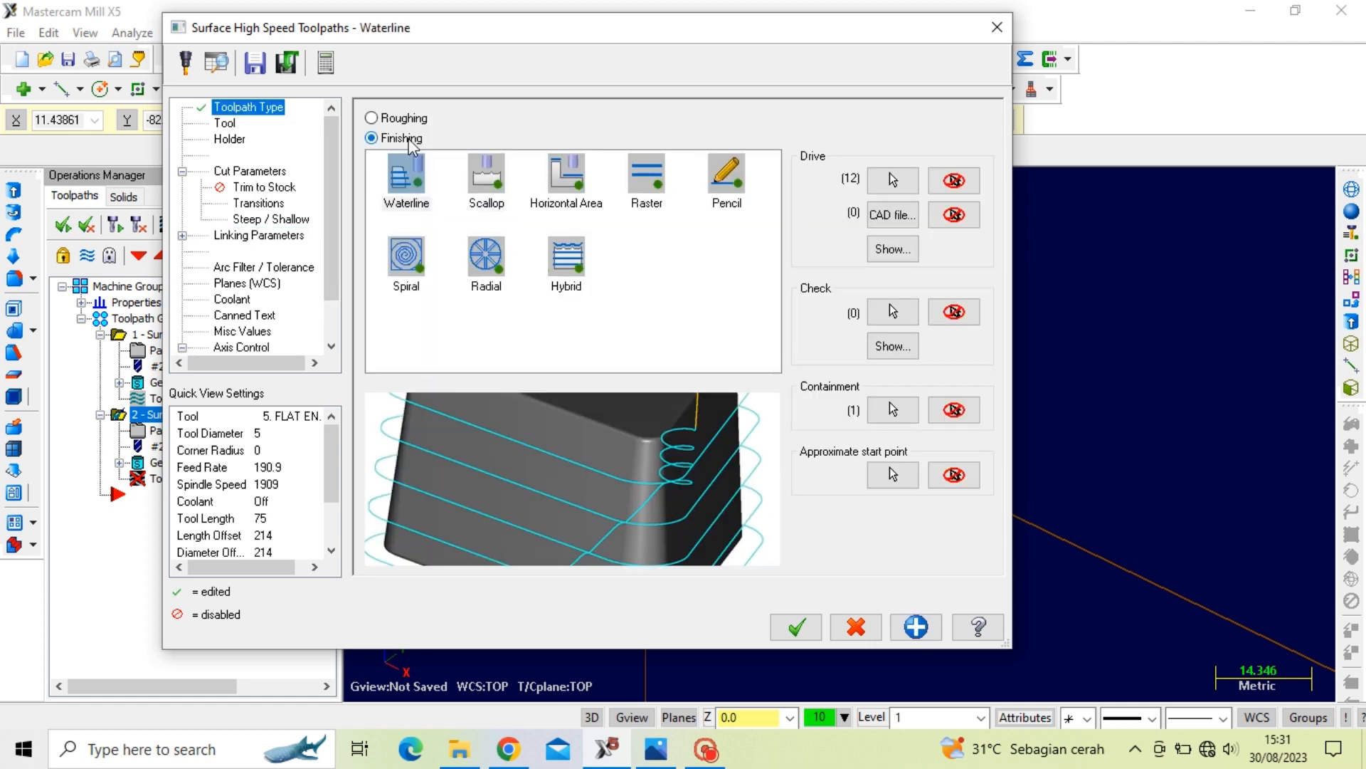
left_click(412, 189)
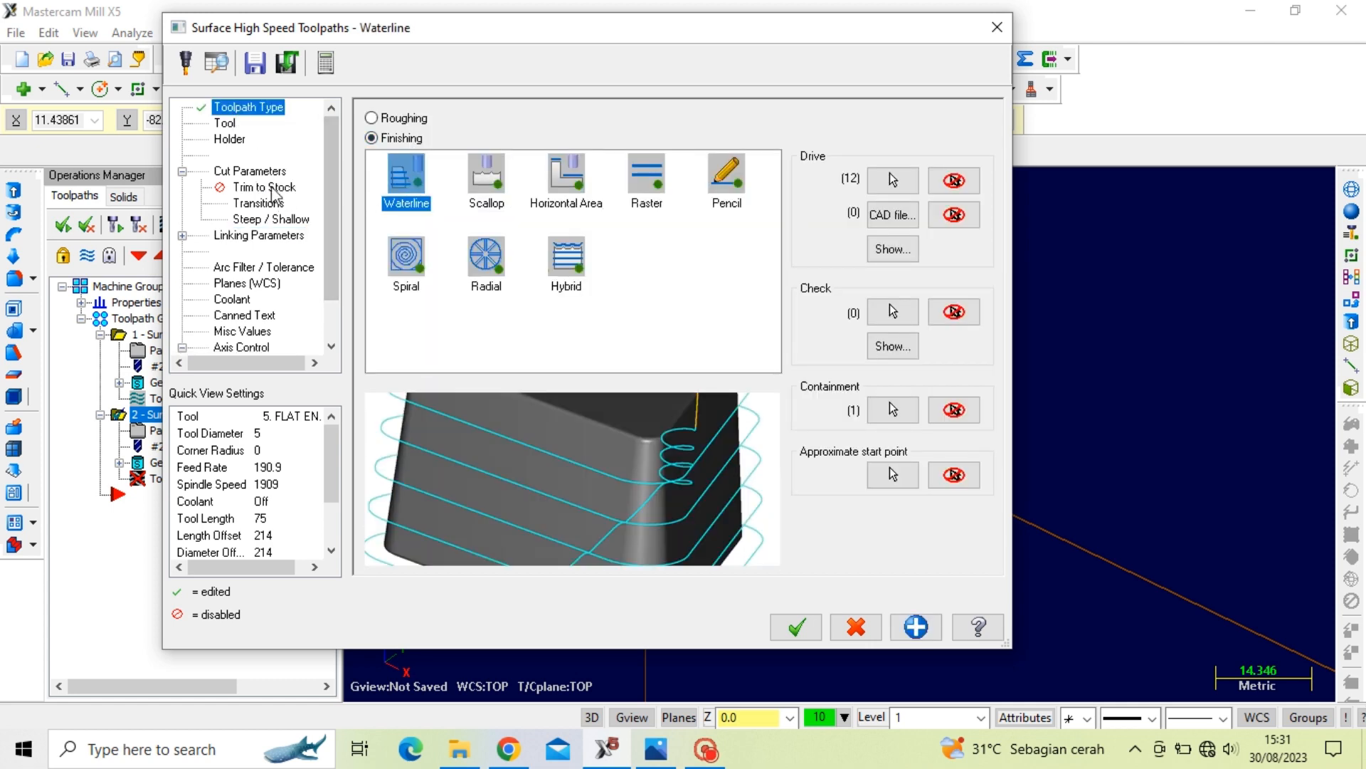
Set the stock to leave on walls to 0 in the waterline cut parameters
left_click(259, 173)
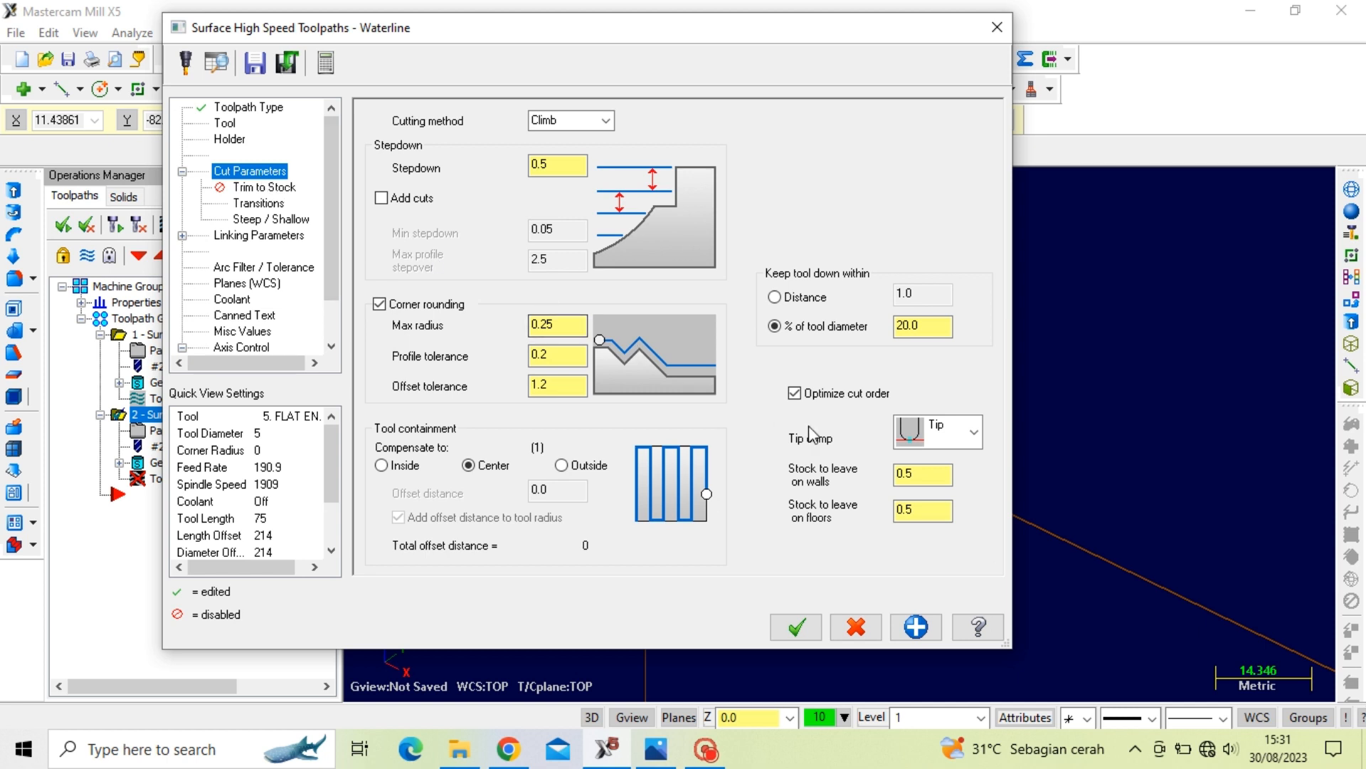
double_click(915, 474)
type("0")
Go through the waterline transition, steep/shallow and linking parameters, keep their values and generate the toolpath
left_click(243, 205)
left_click(251, 221)
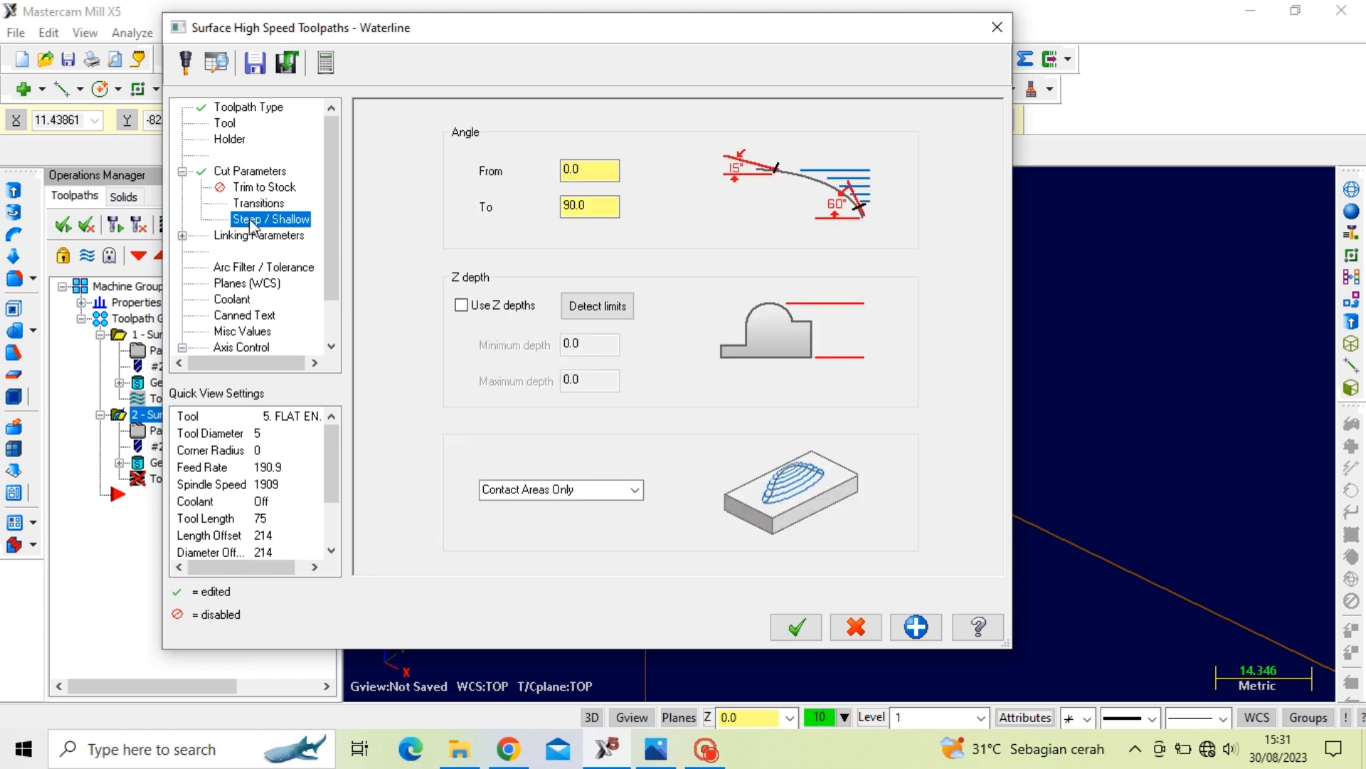
left_click(257, 237)
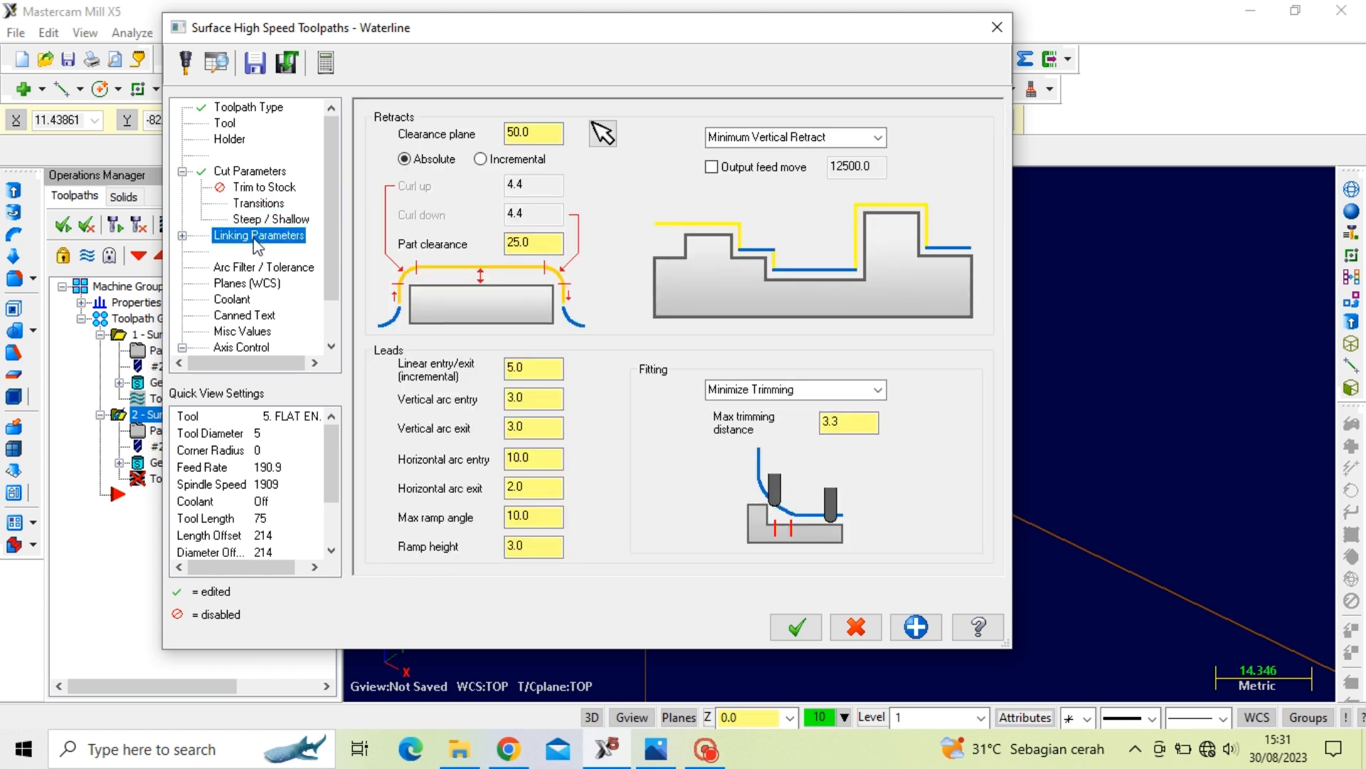
left_click(795, 626)
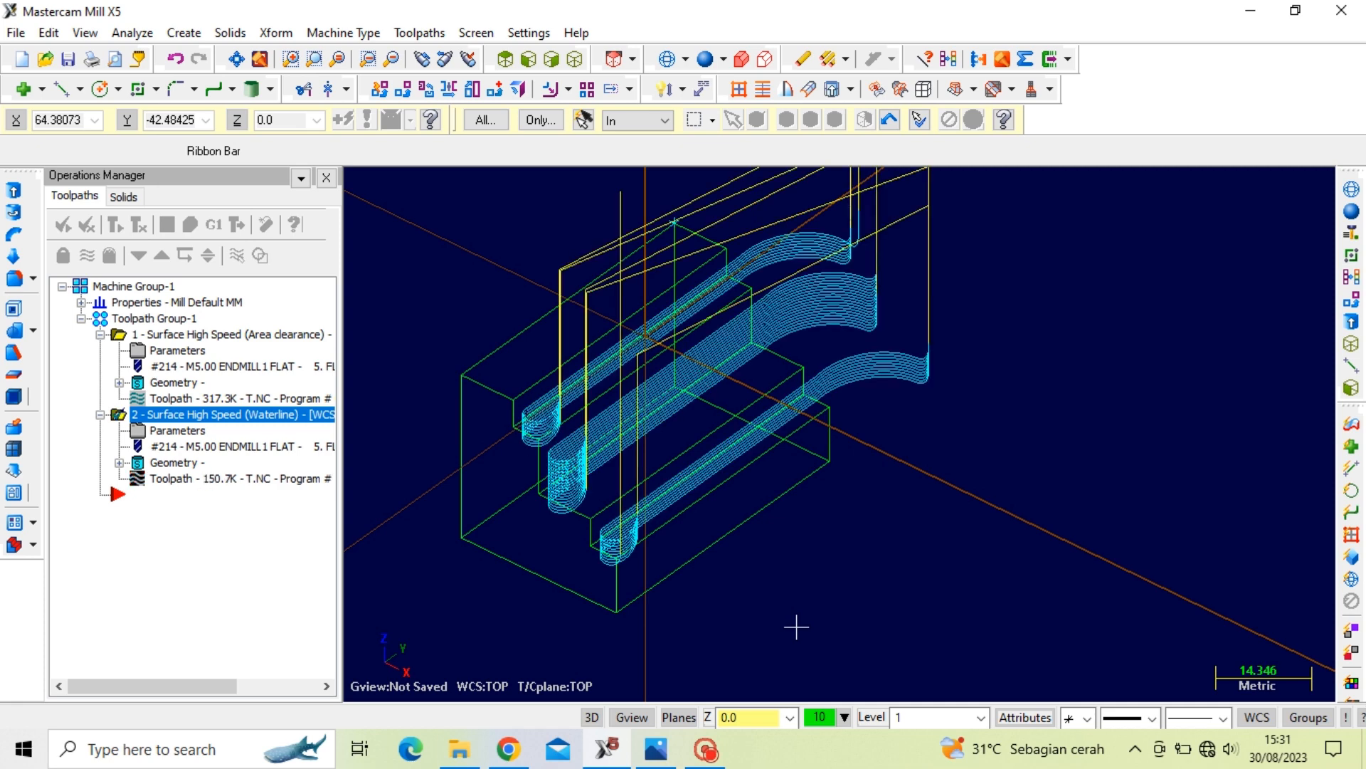
Duplicate the Waterline operation as a third operation at the end of the toolpath group
right_click(242, 418)
left_click(292, 362)
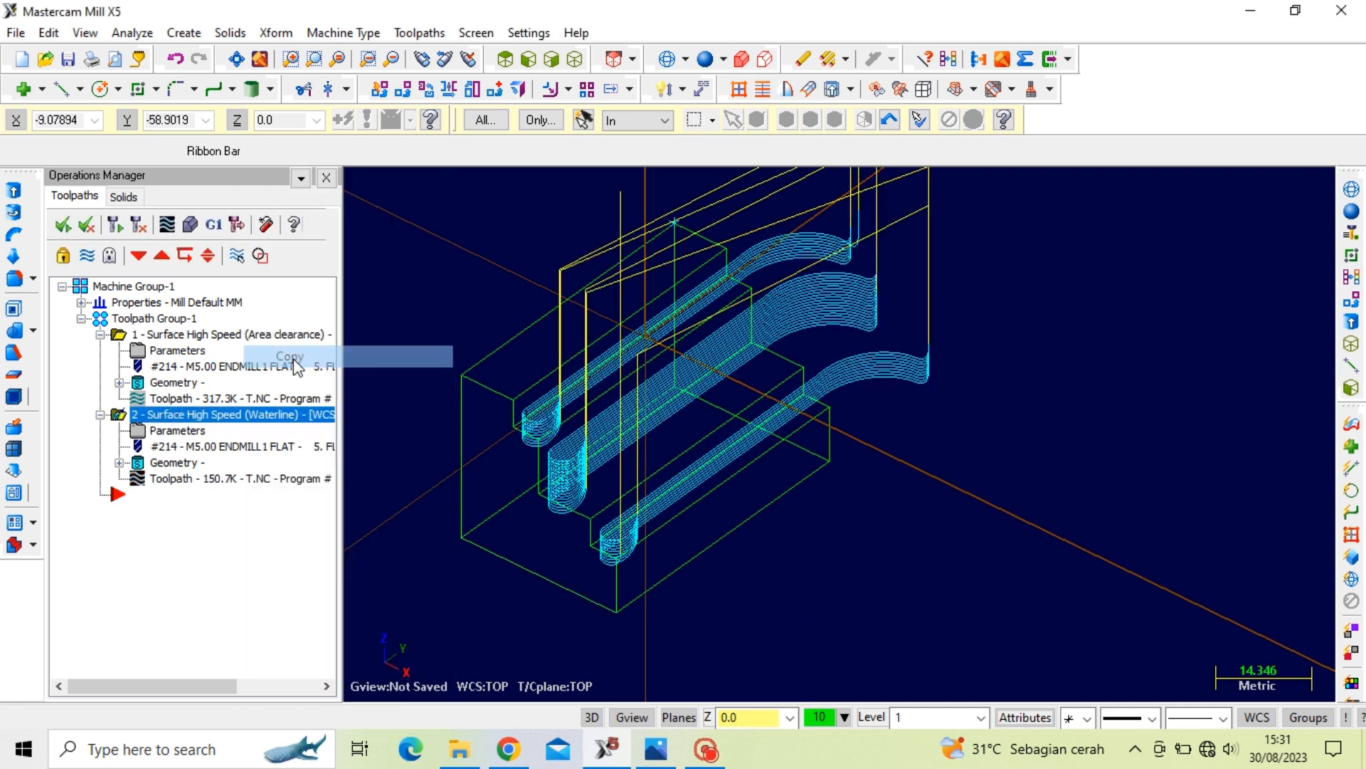
right_click(153, 496)
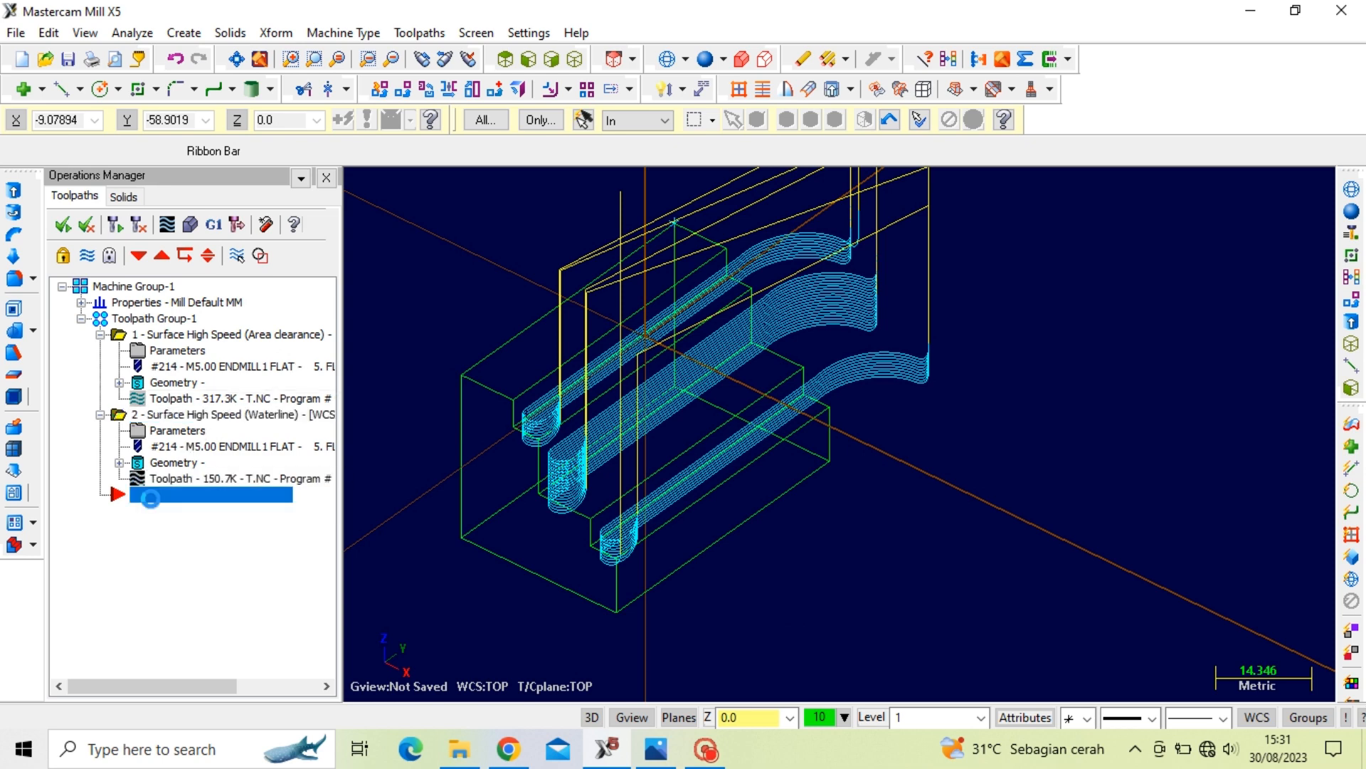
left_click(217, 378)
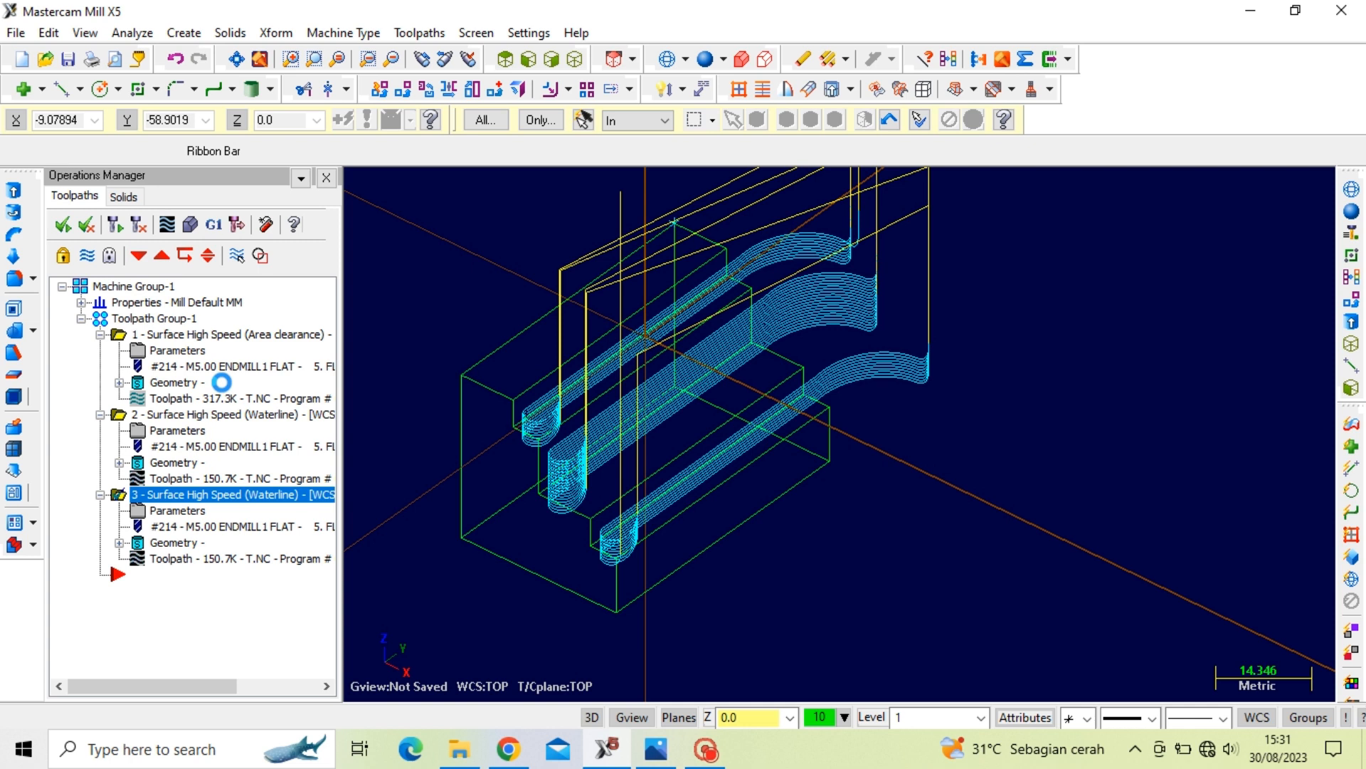
Change the duplicated operation to a Horizontal Area finishing toolpath and regenerate it
left_click(184, 511)
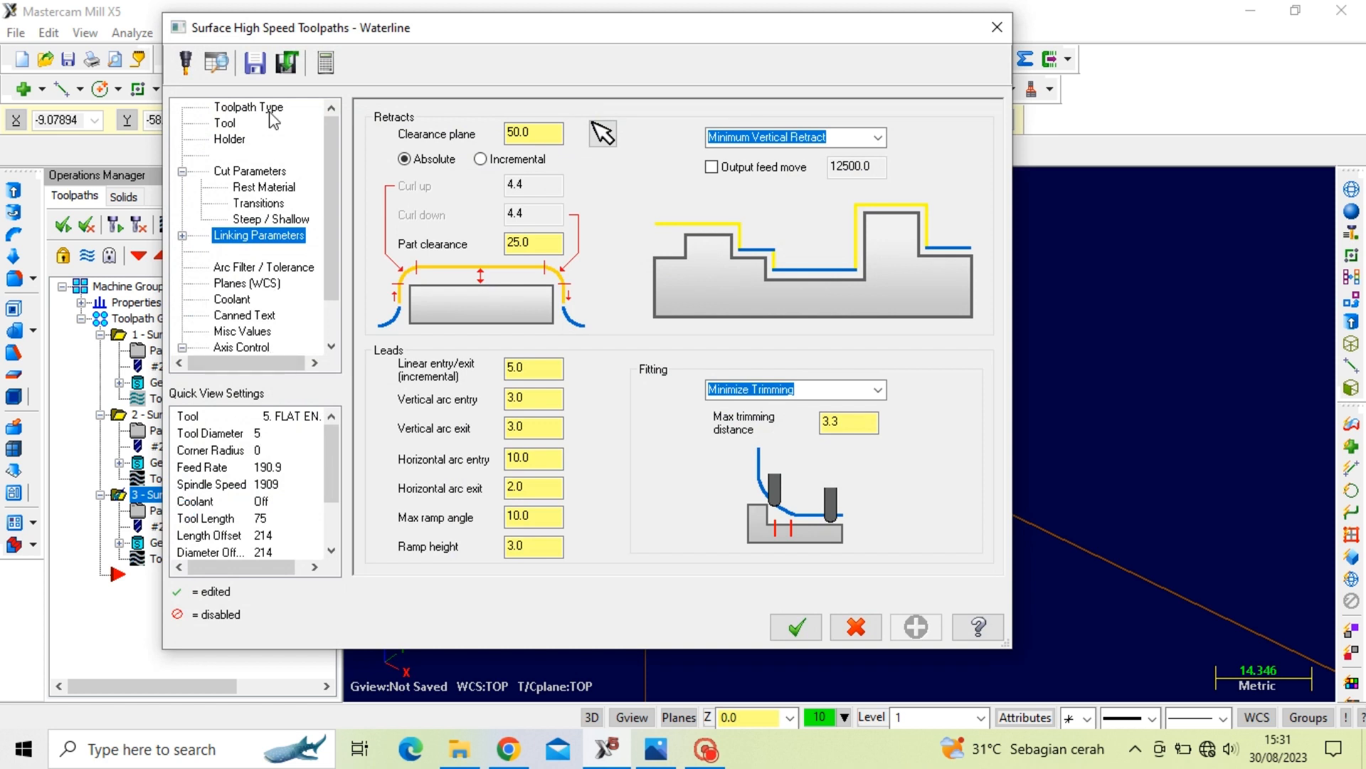
left_click(263, 108)
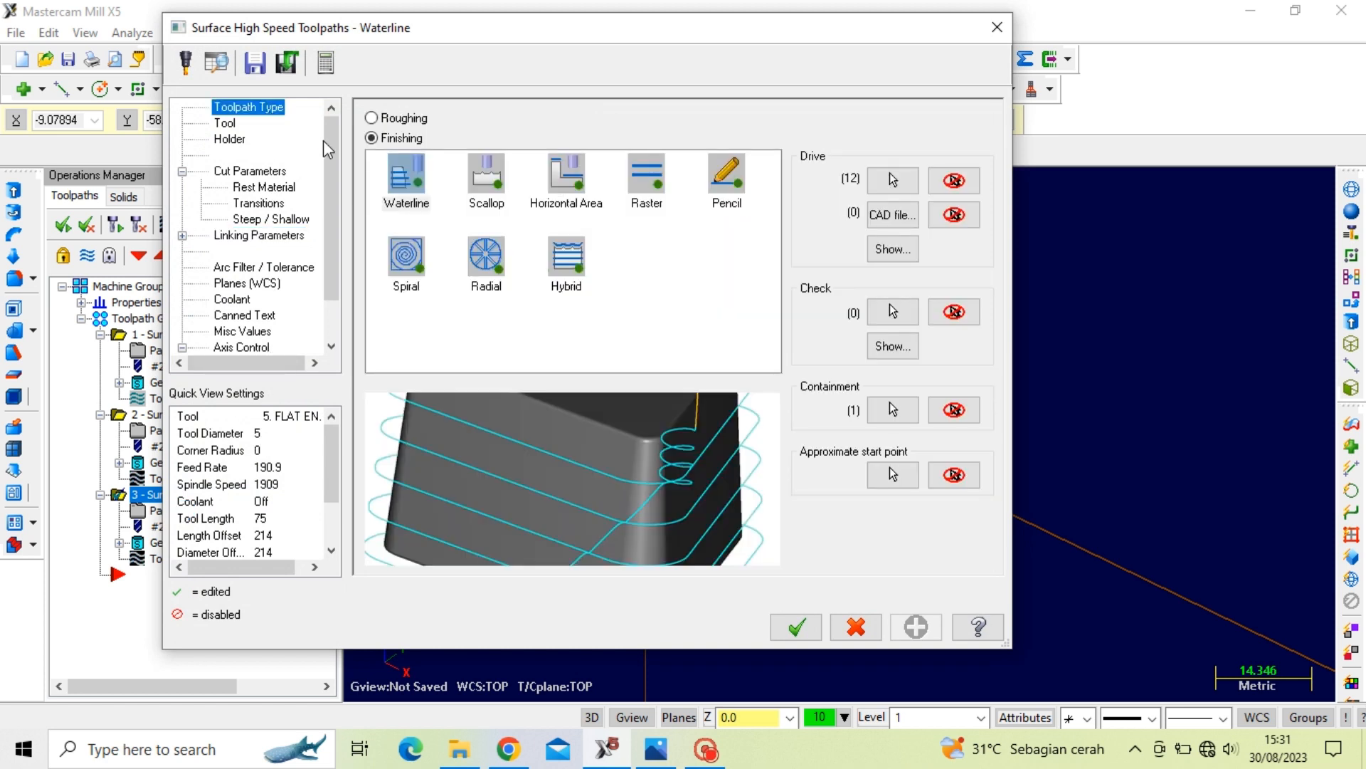
left_click(566, 185)
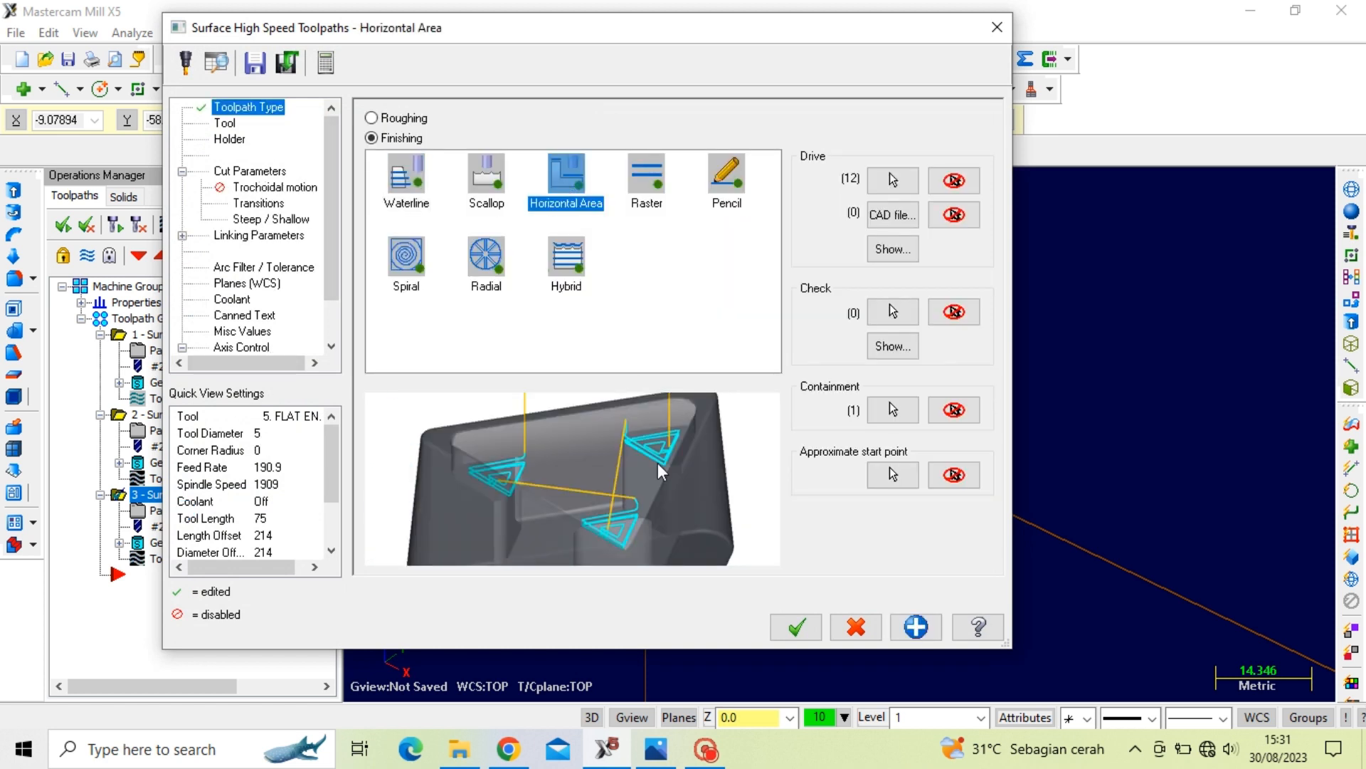
left_click(791, 629)
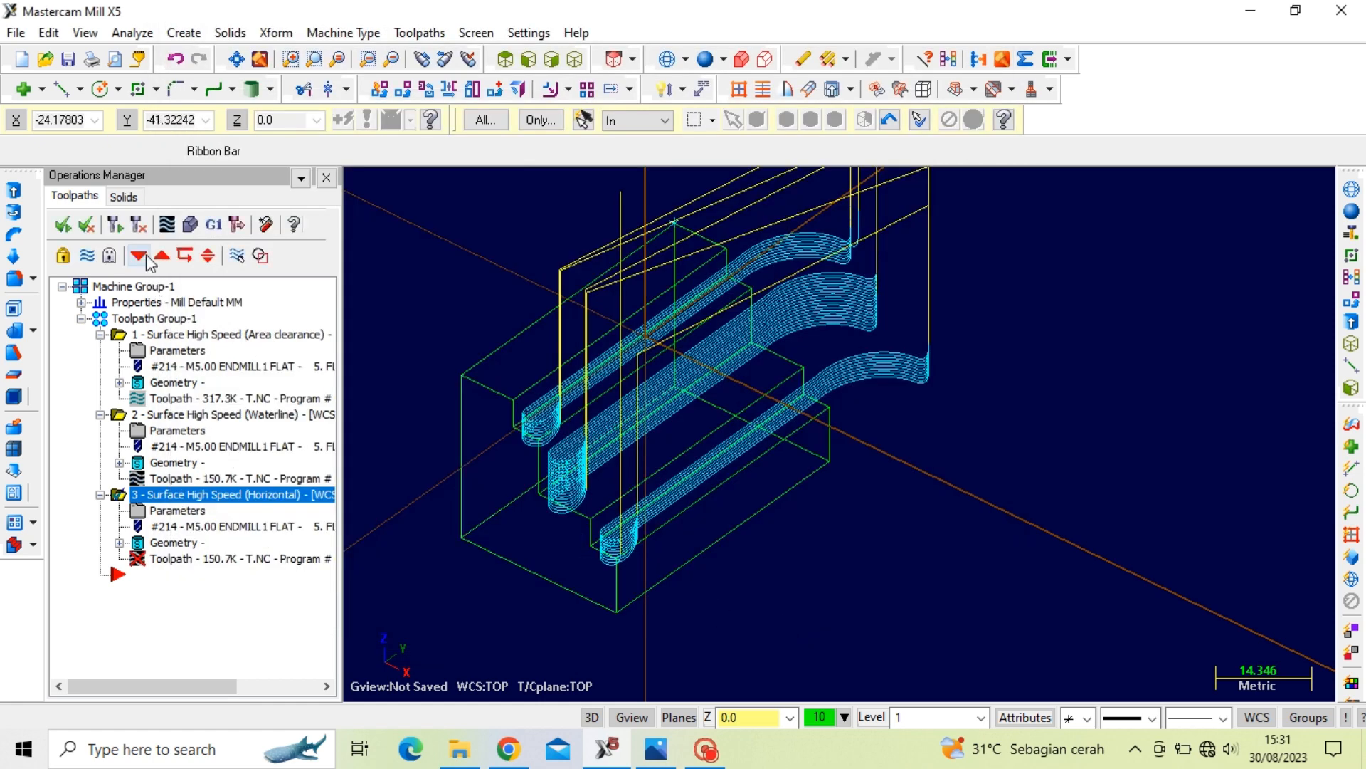
left_click(166, 224)
left_click(294, 369)
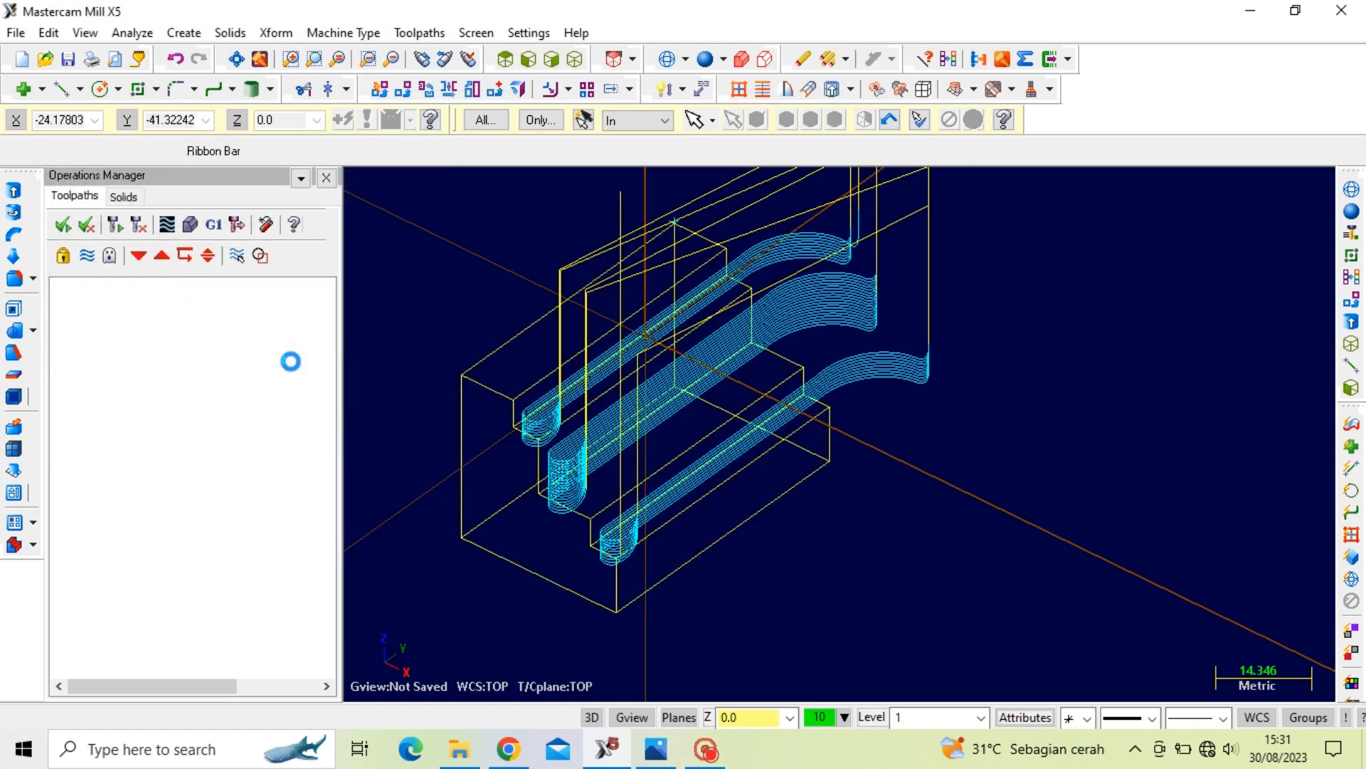
left_click(191, 306)
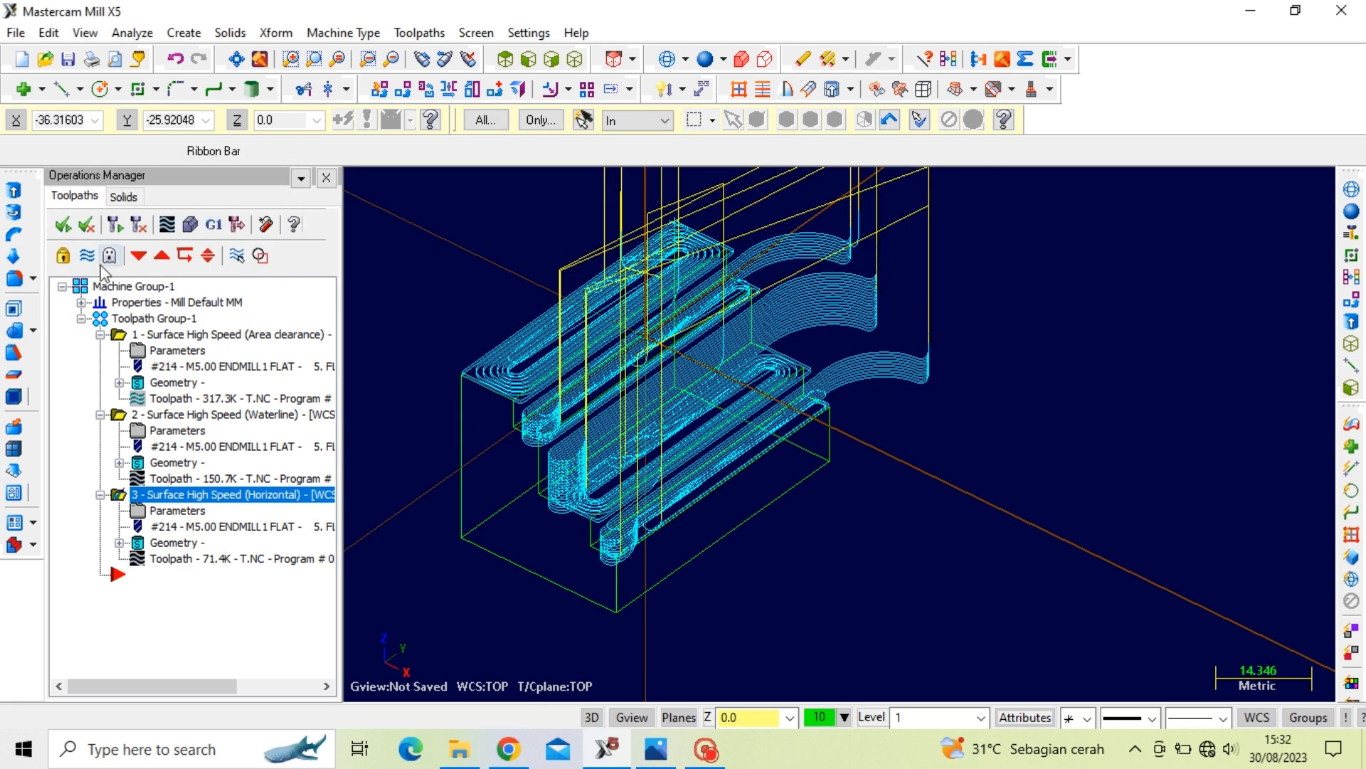
Select all three operations for verification and define the box stock by picking the block's lowest front and highest rear corners
left_click(63, 225)
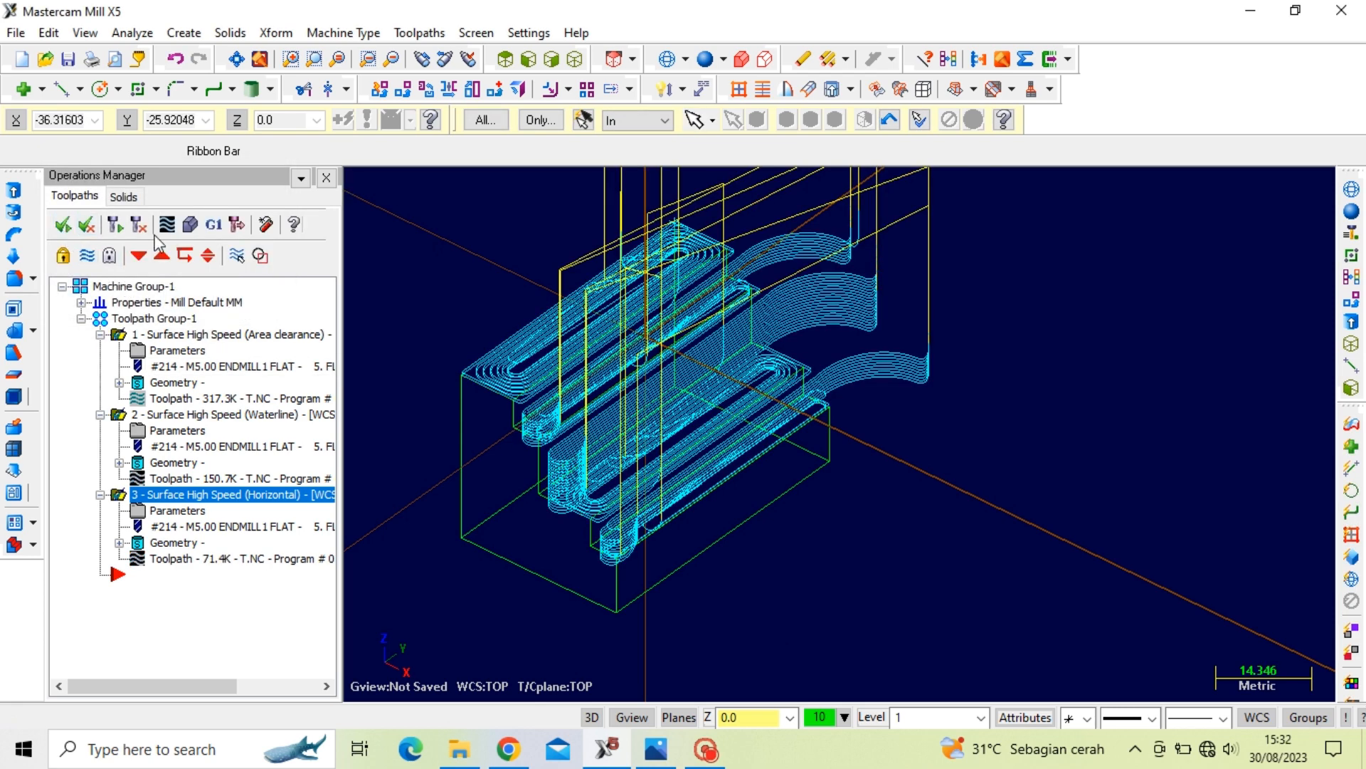
left_click(189, 224)
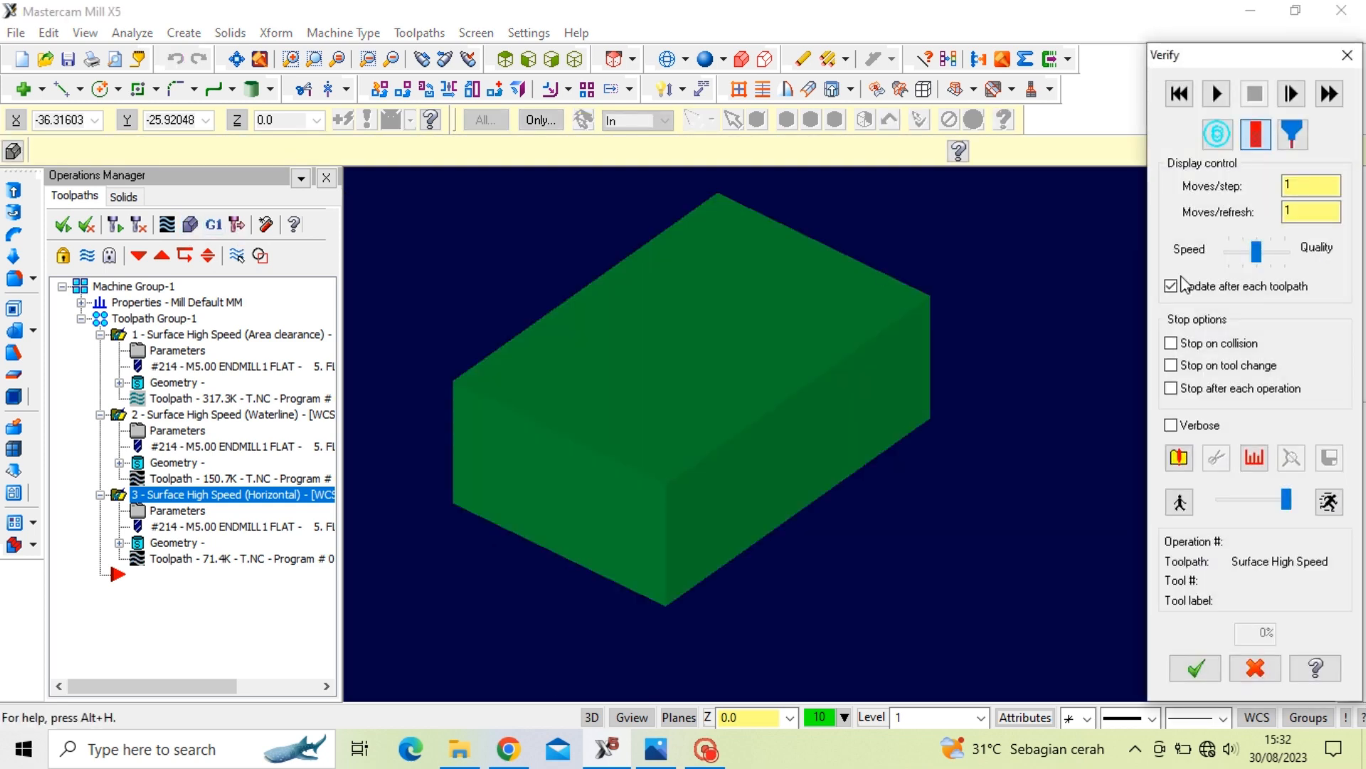
left_click(1179, 457)
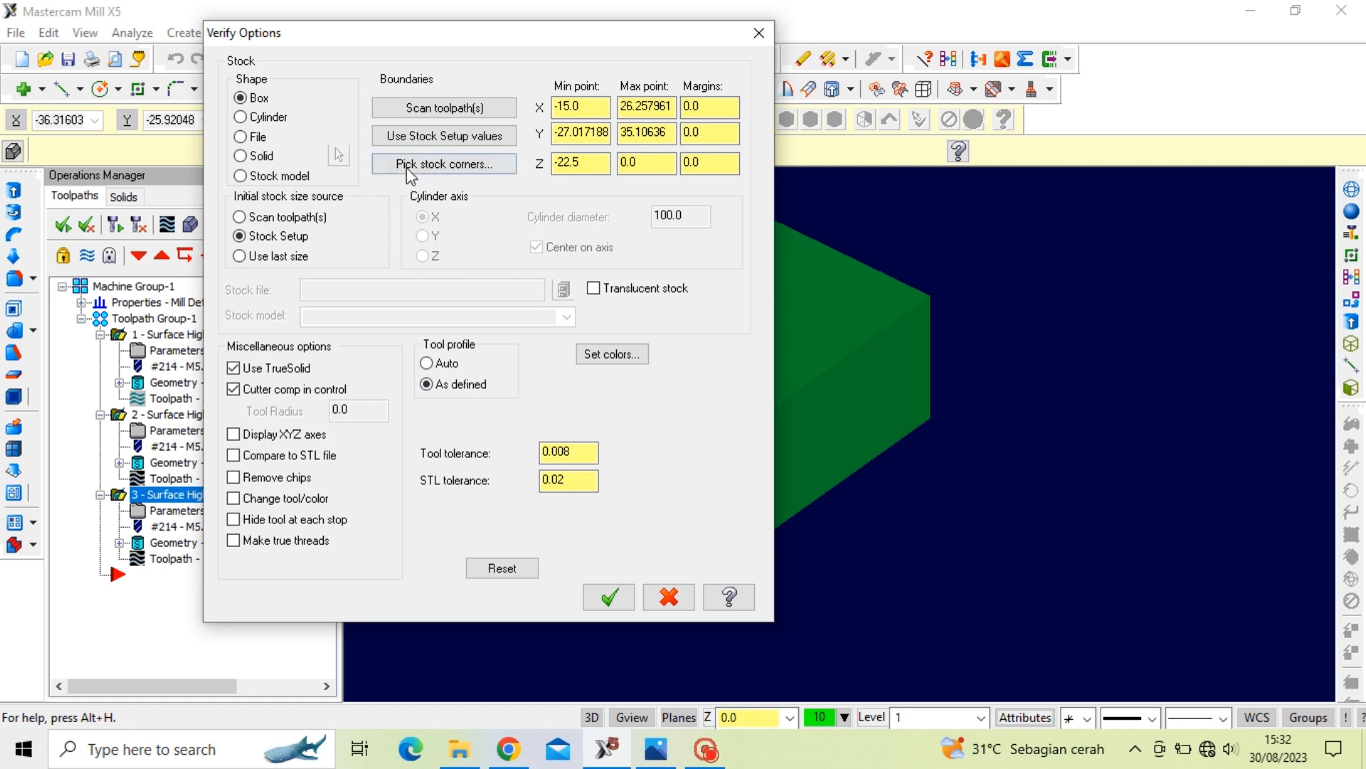
left_click(410, 165)
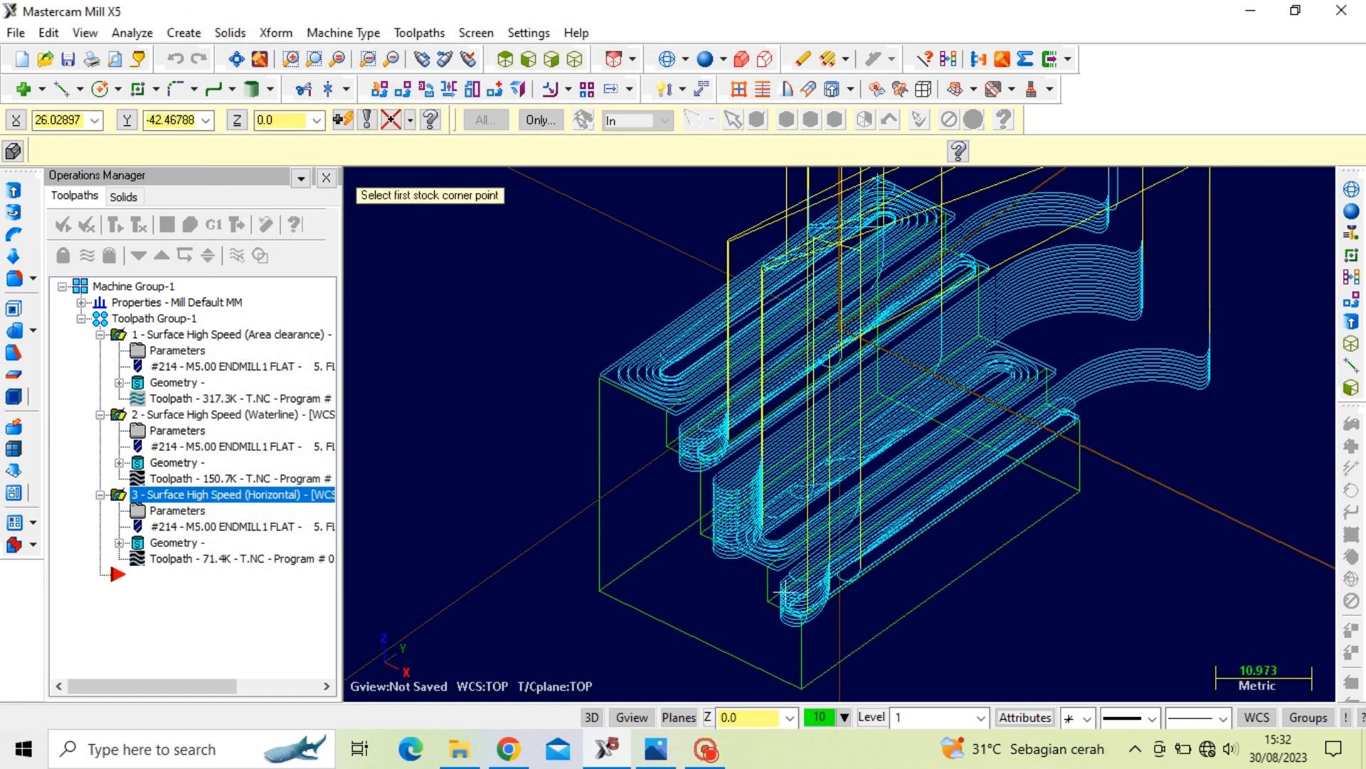
left_click(809, 692)
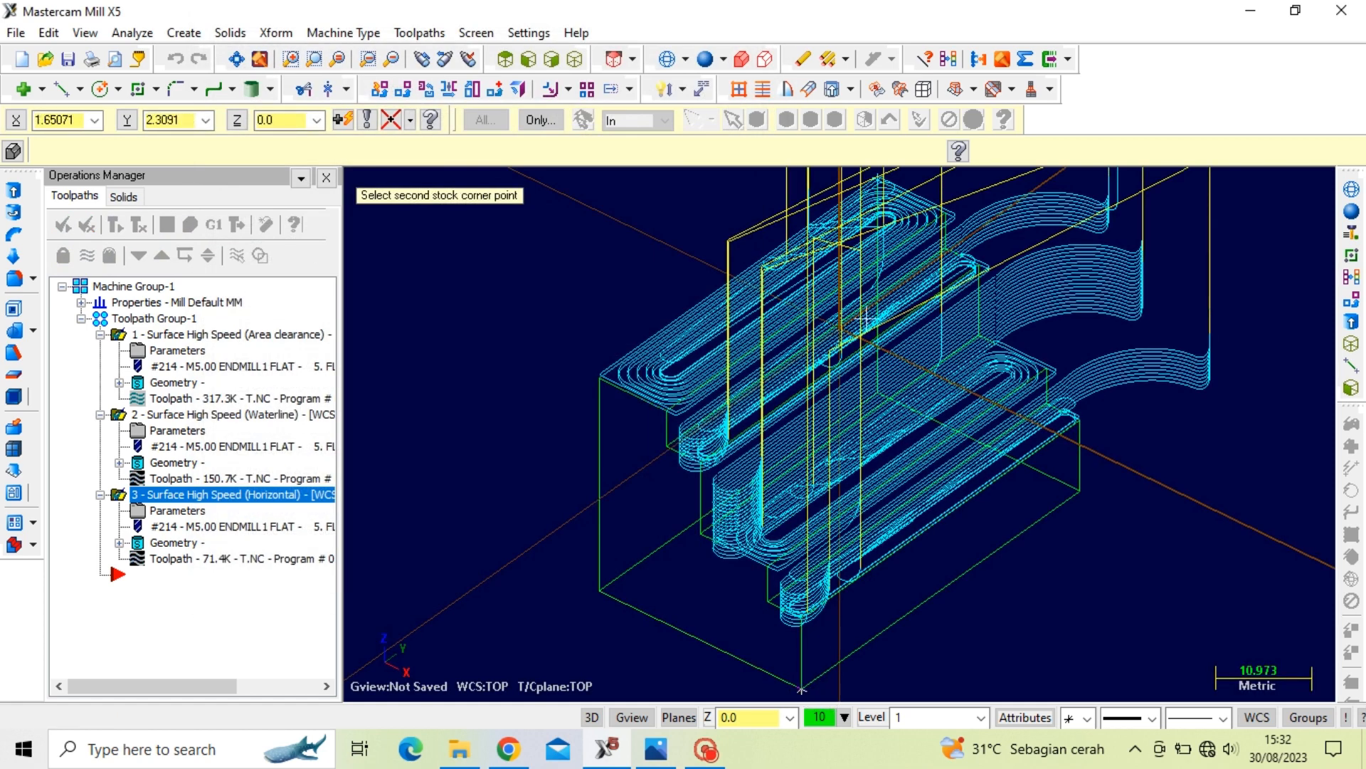
left_click(876, 184)
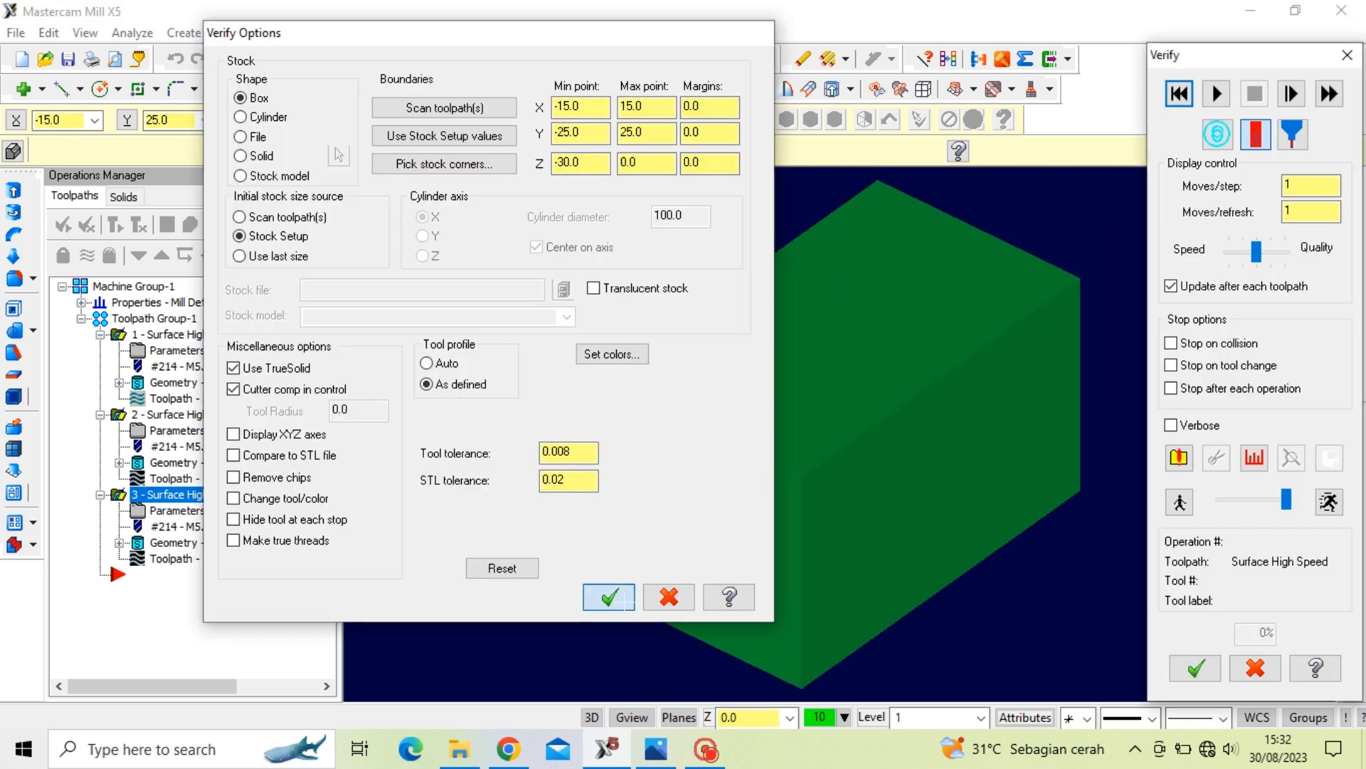
left_click(625, 602)
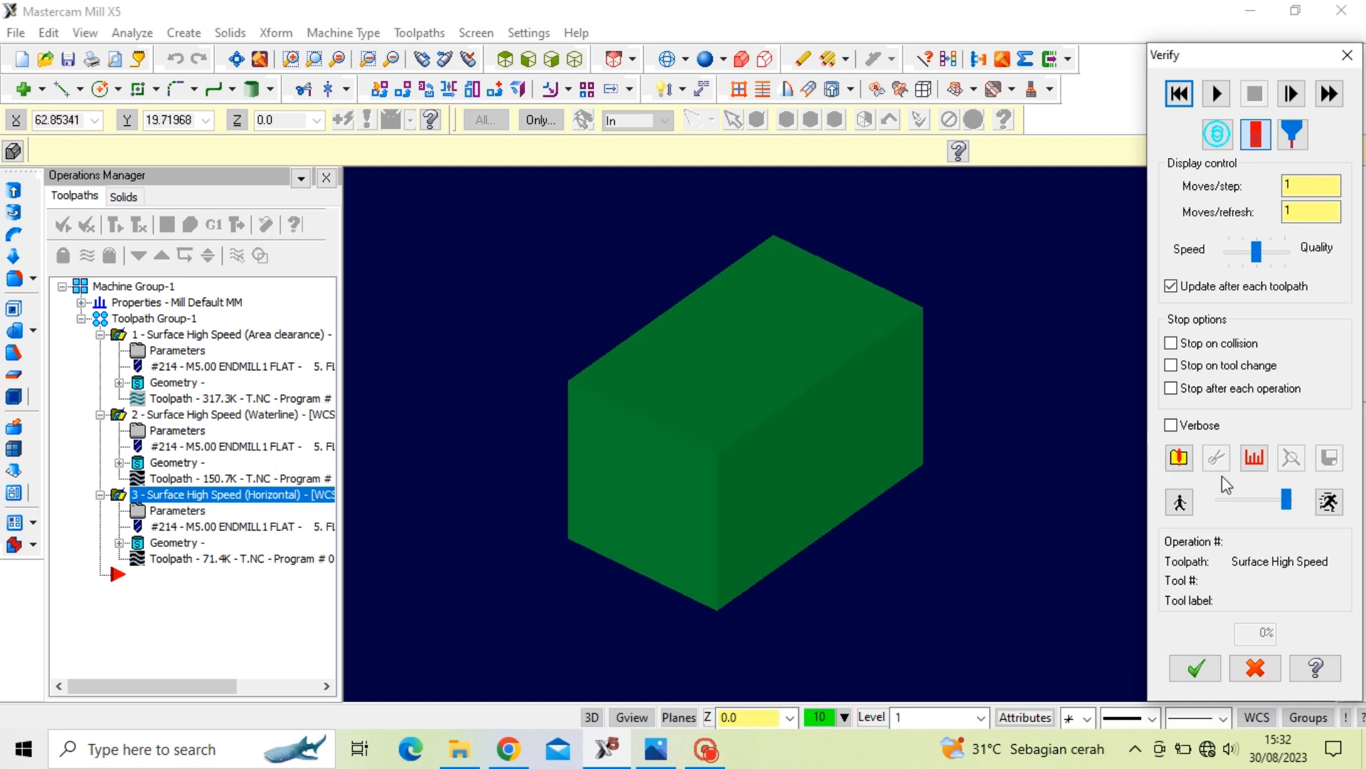
Run the machining verification of all operations, adjusting the playback speed, and inspect the machined steps
left_click(1217, 93)
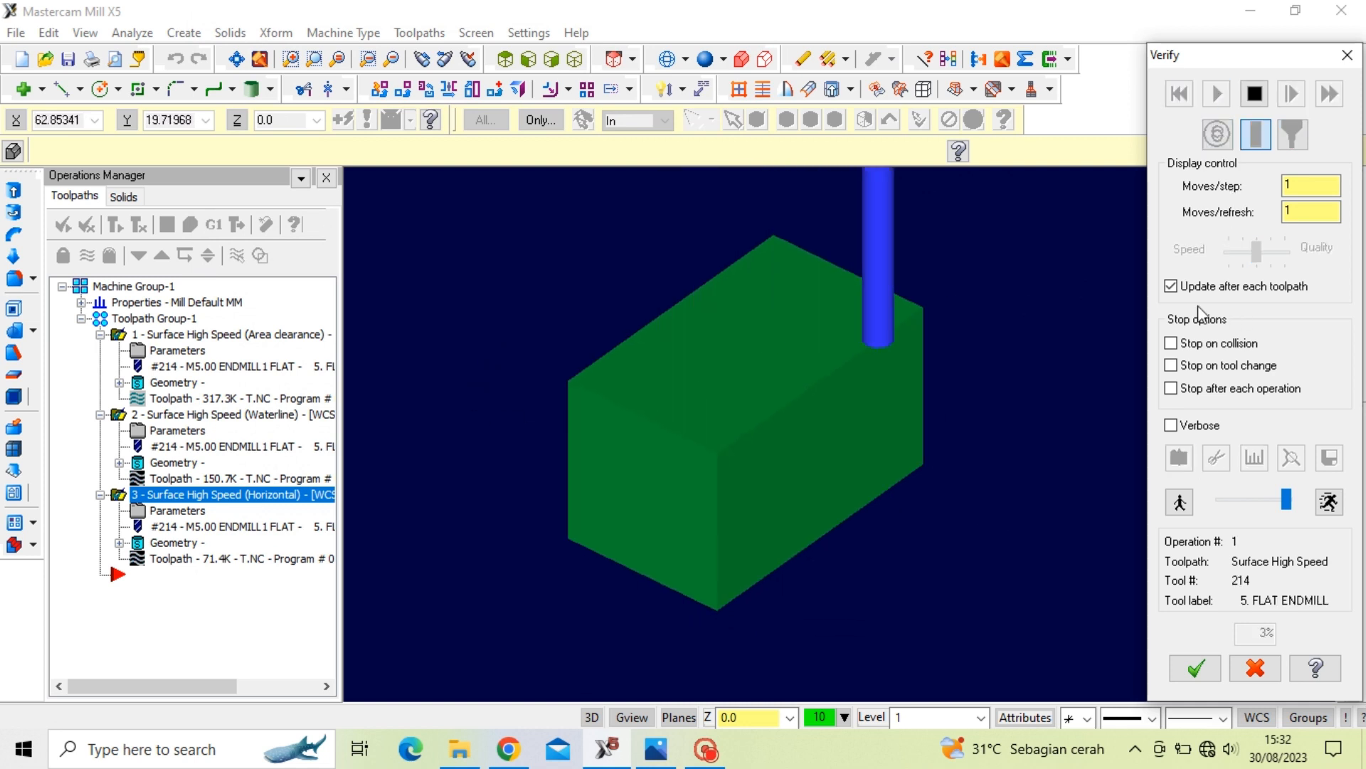
left_click_drag(1287, 510, 1280, 510)
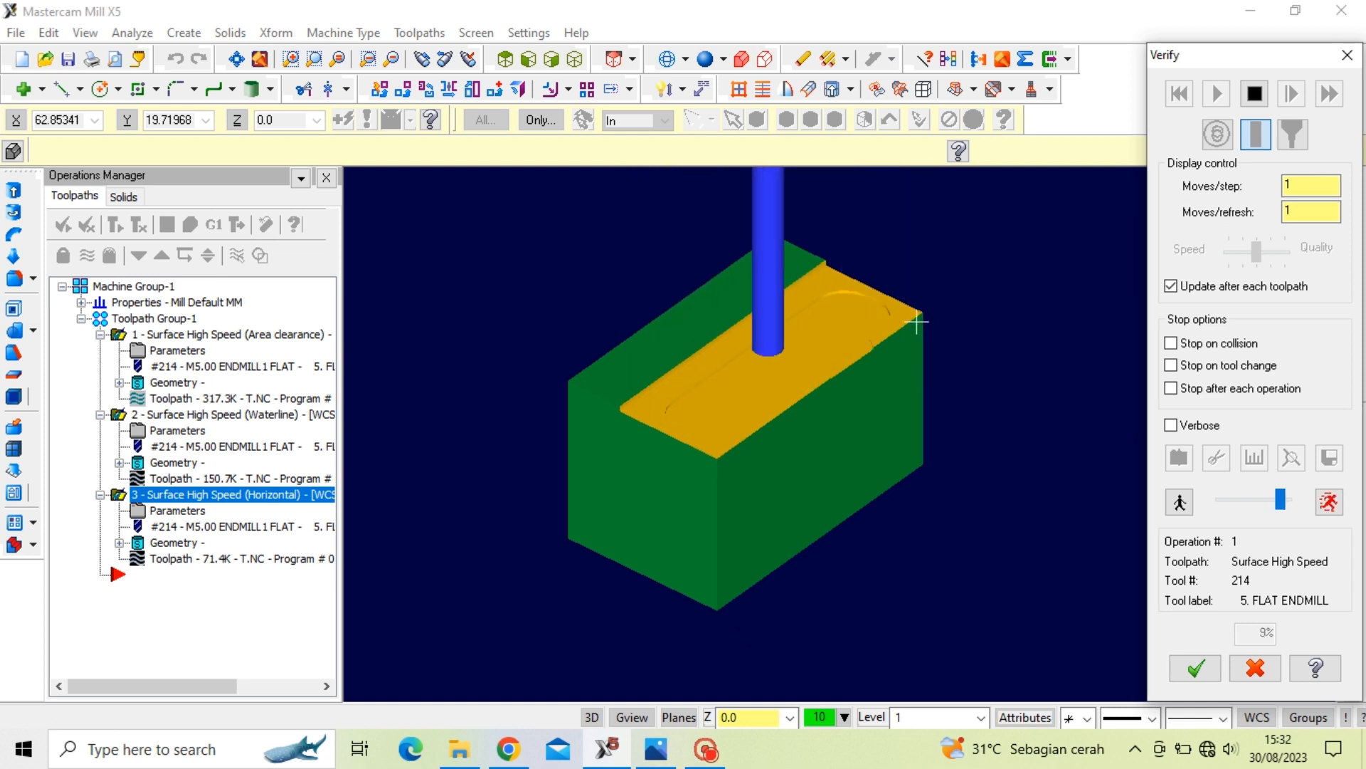
scroll(921, 340, "up", 2)
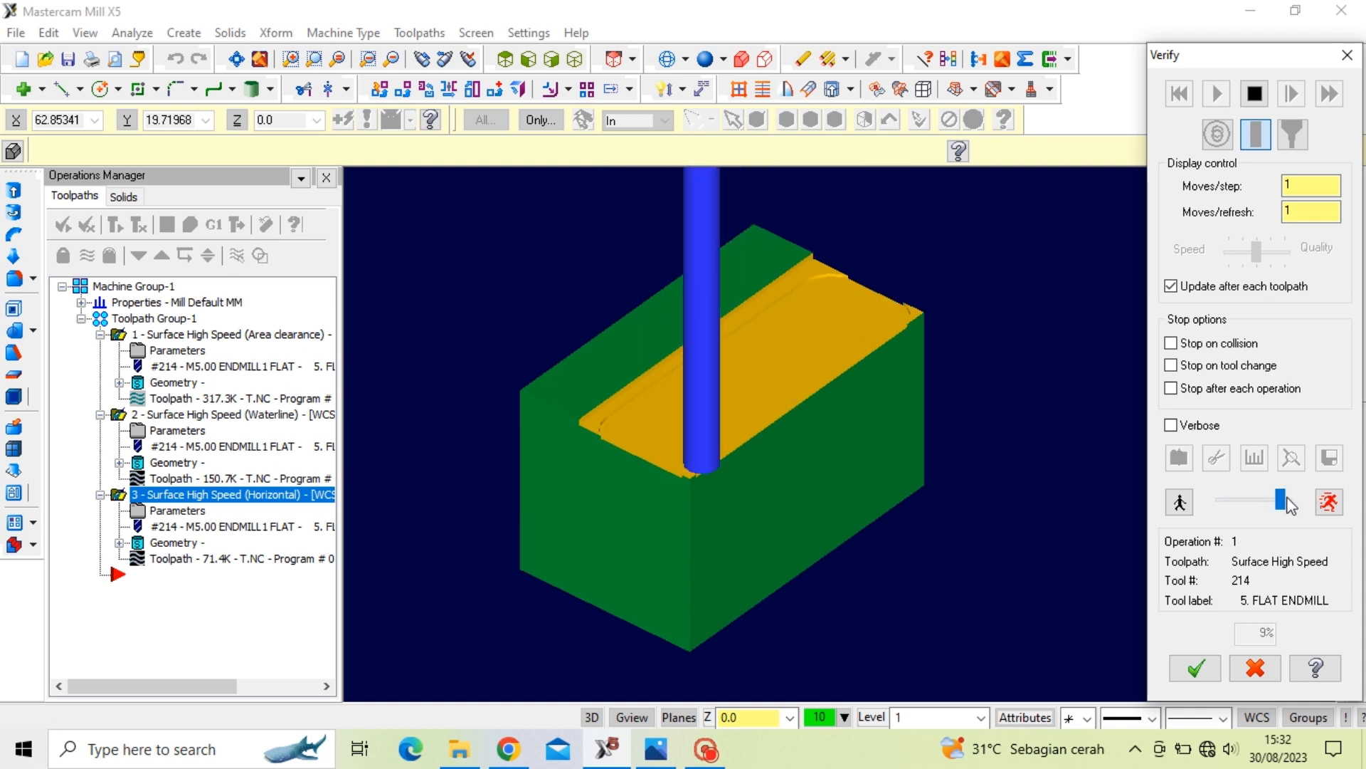
left_click_drag(1281, 499, 1286, 500)
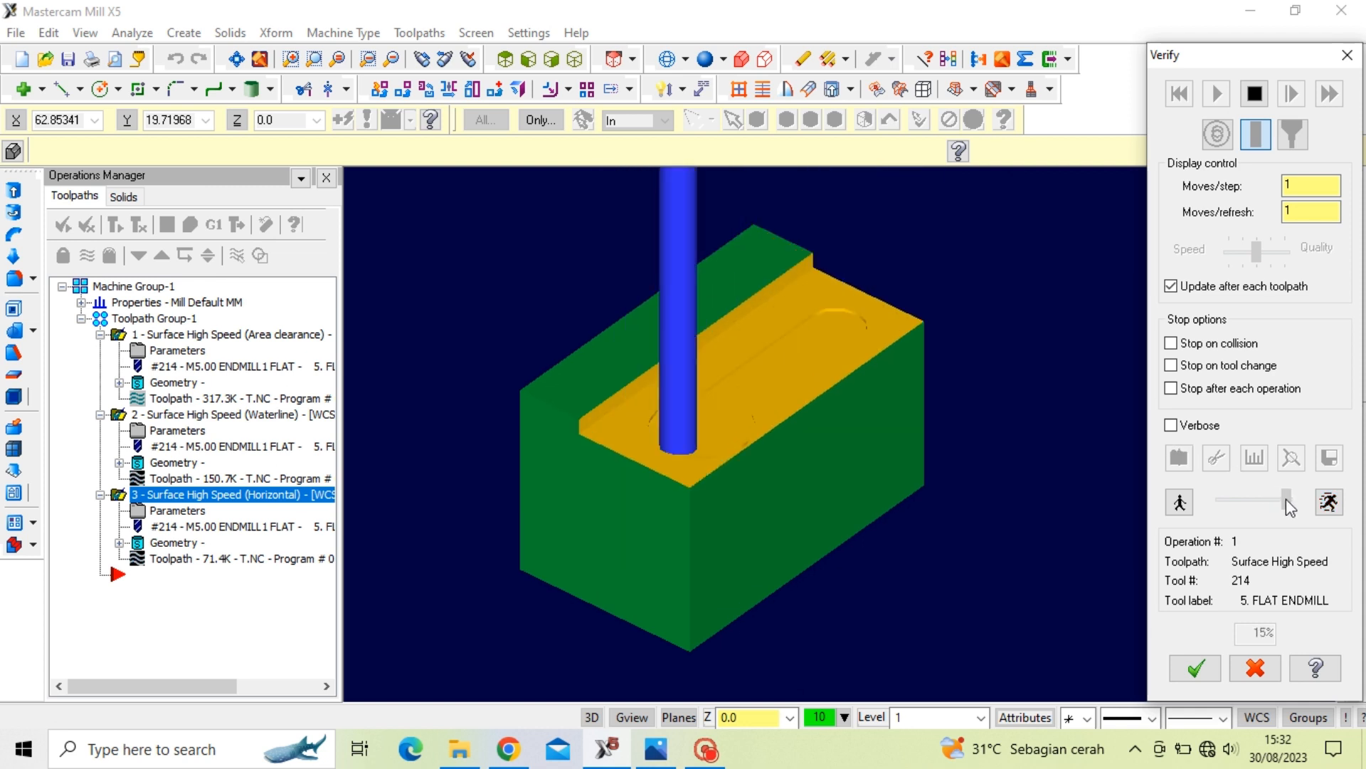
left_click_drag(1287, 499, 1287, 500)
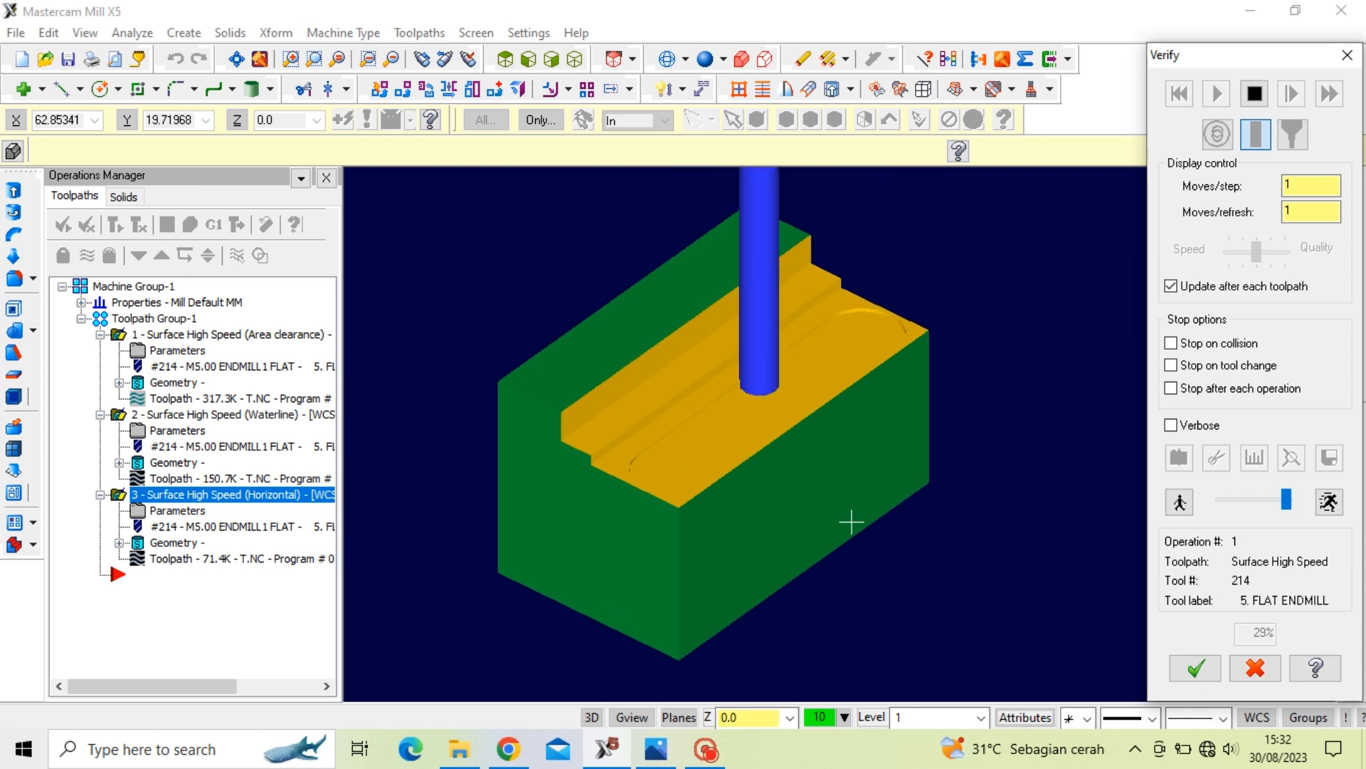
scroll(882, 507, "up", 3)
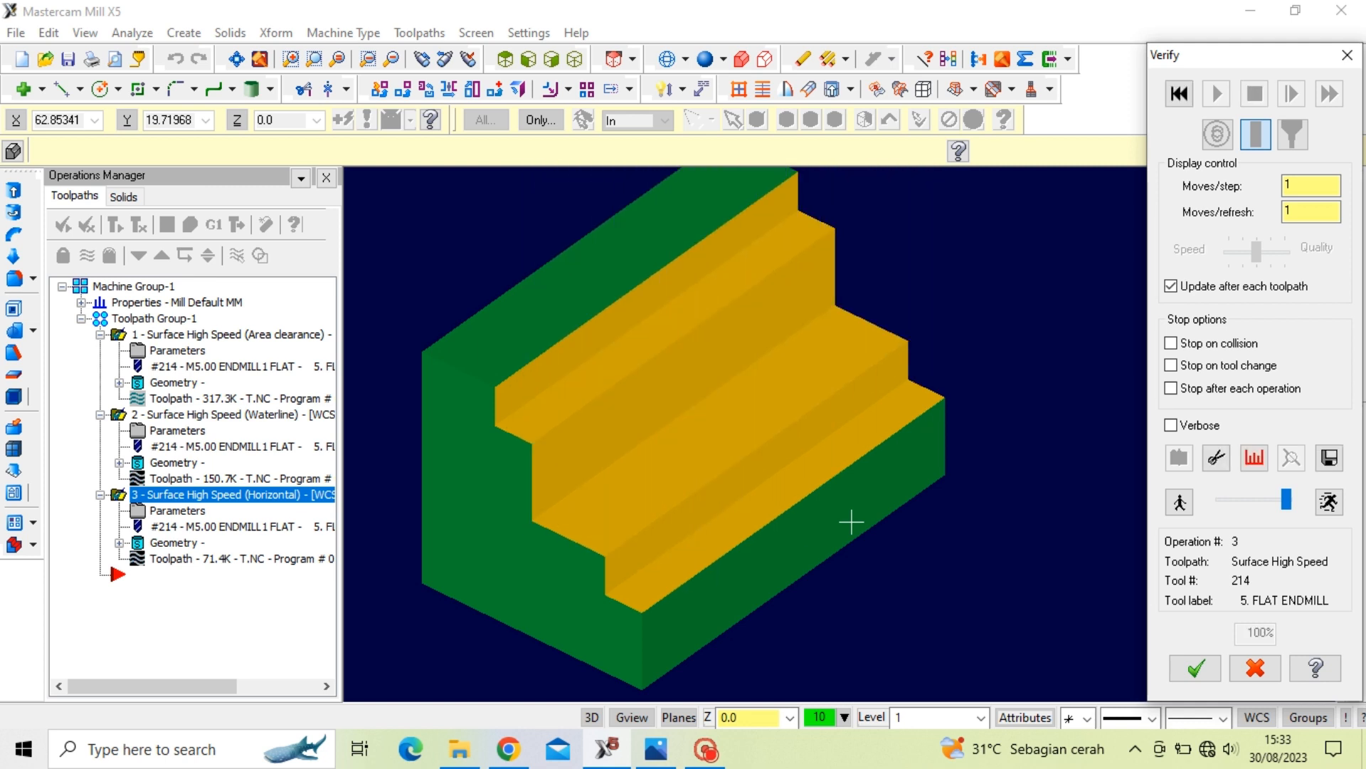
mouse_move(516, 437)
middle_mouse_down()
mouse_move(489, 384)
mouse_move(541, 423)
mouse_move(549, 408)
mouse_move(517, 401)
mouse_move(558, 396)
mouse_move(511, 426)
mouse_move(527, 421)
middle_mouse_up()
scroll(527, 421, "down", 7)
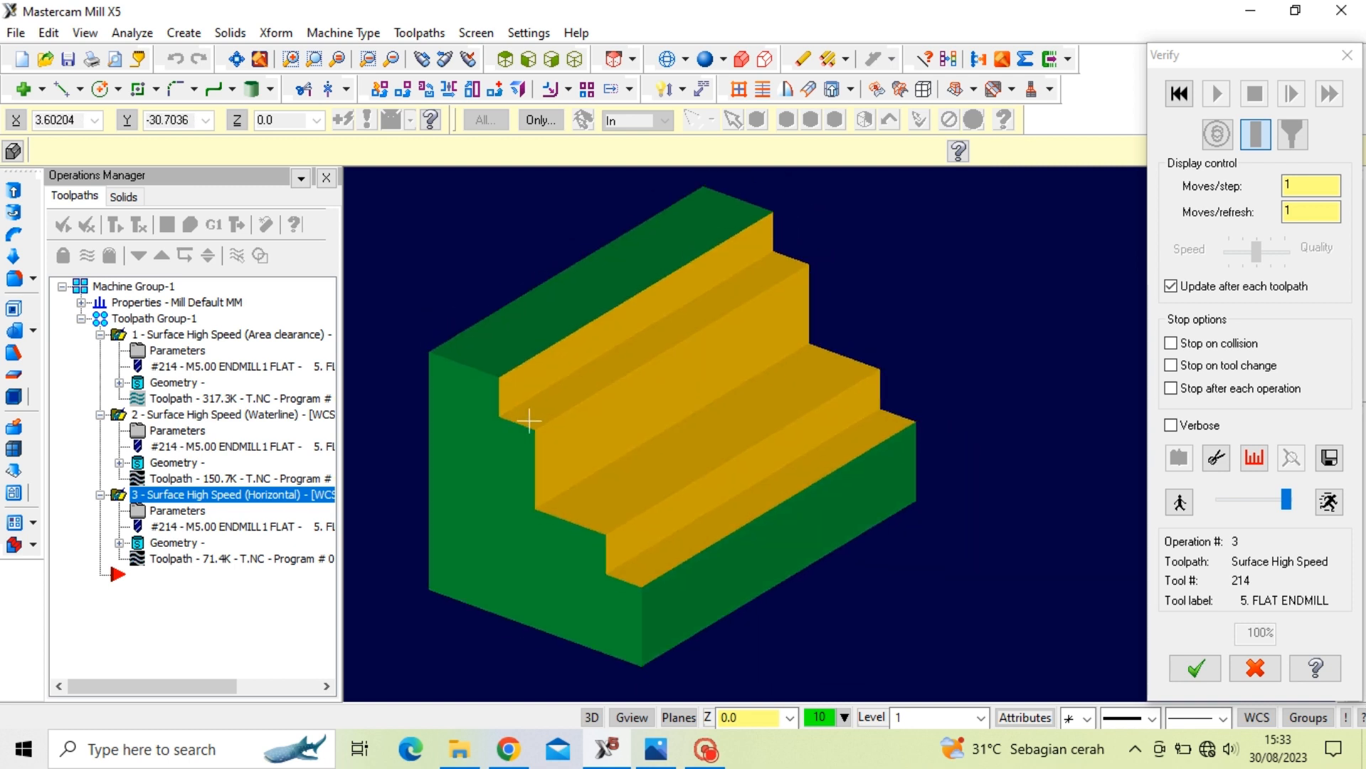